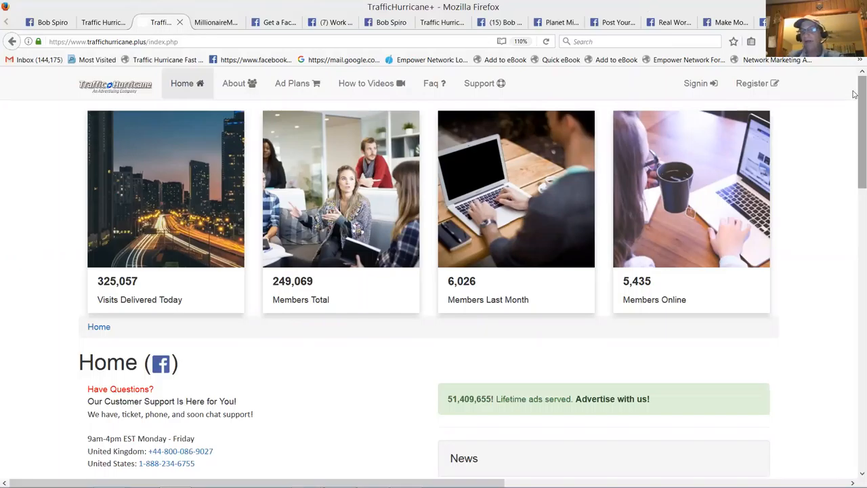
pyautogui.moveTo(855, 96); pyautogui.dragTo(855, 122)
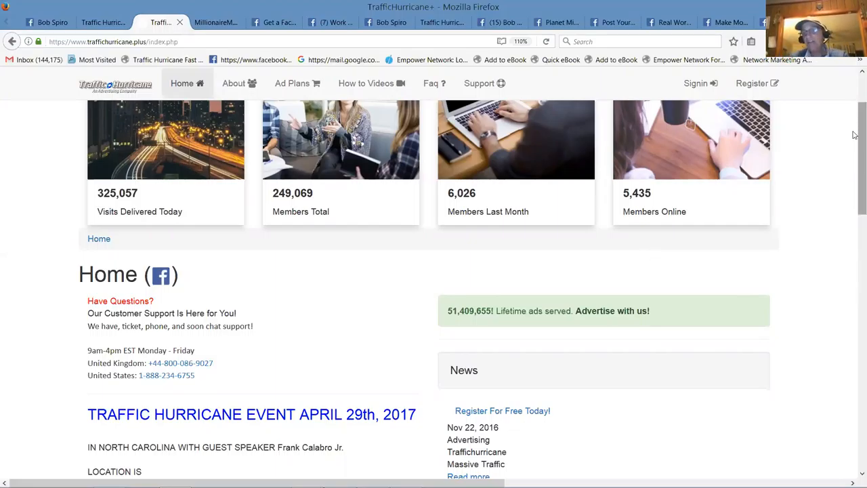
pyautogui.moveTo(854, 126)
pyautogui.mouseDown()
pyautogui.moveTo(853, 308)
pyautogui.moveTo(855, 102)
pyautogui.mouseUp()
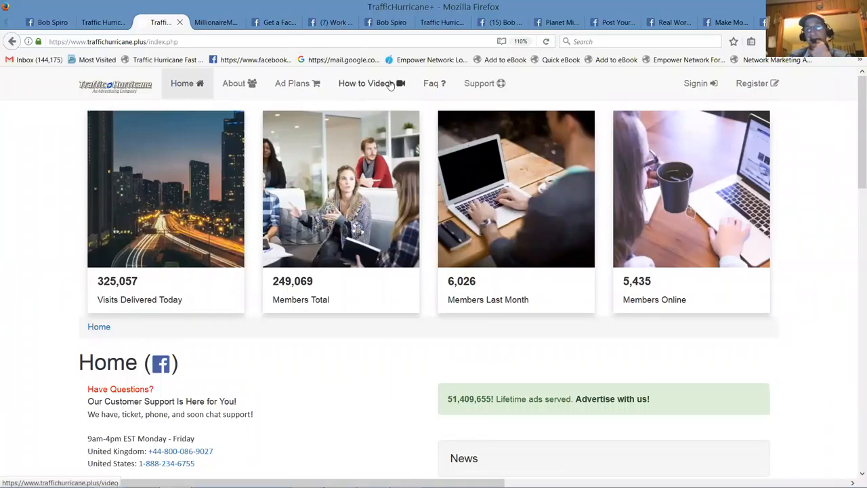
# Step: Sign in to Traffic Hurricane with the captcha Turing number and view the advertised site
pyautogui.click(696, 88)
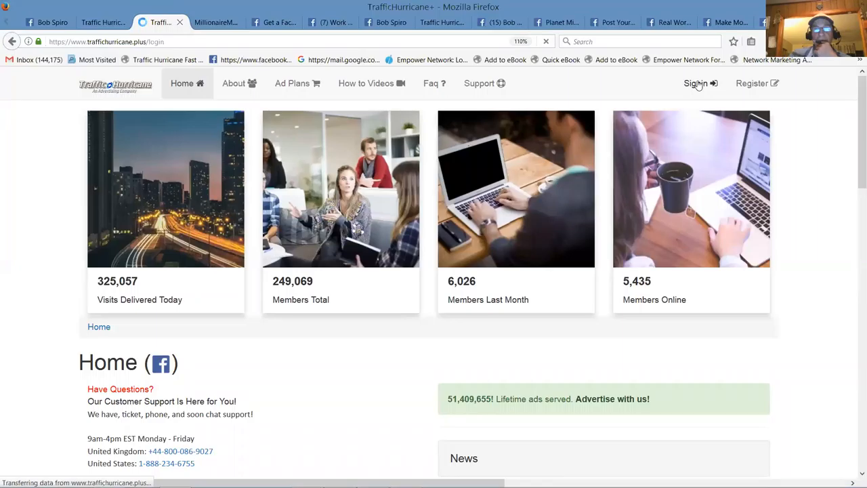
pyautogui.moveTo(851, 151); pyautogui.dragTo(855, 225)
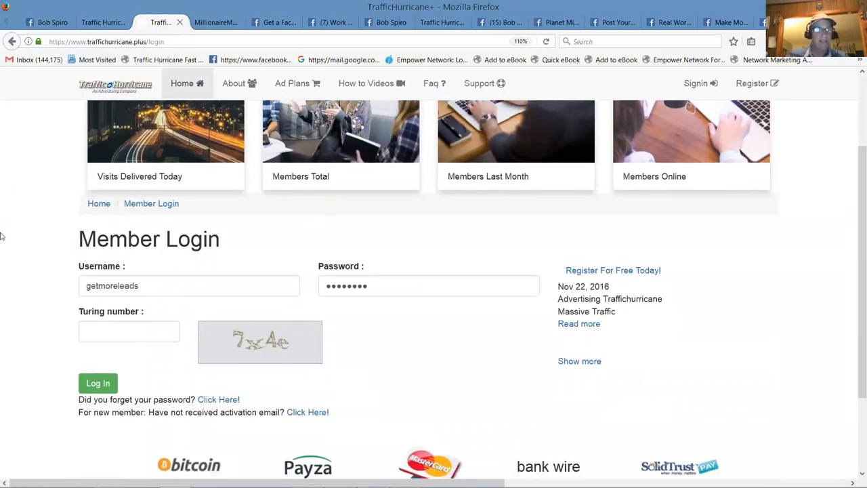
pyautogui.click(108, 332)
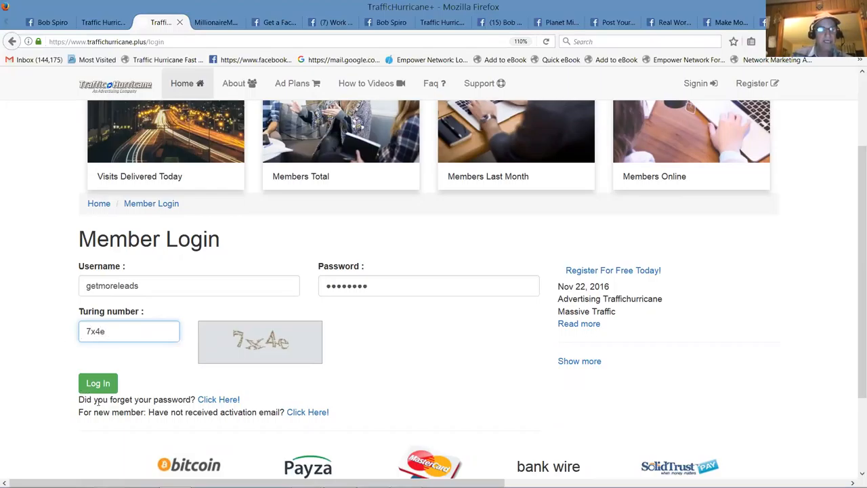
pyautogui.click(98, 383)
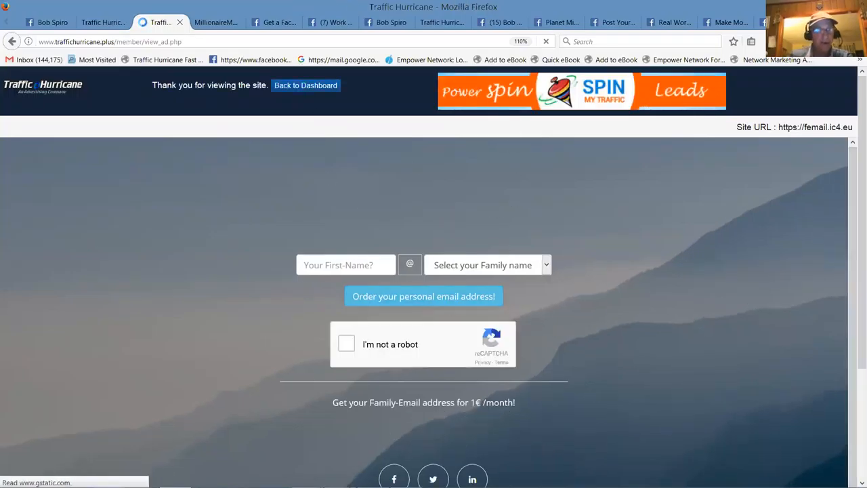
# Step: Return to the dashboard and highlight the $0.09 cash-link and $2.36 referral cash-link earnings
pyautogui.click(298, 90)
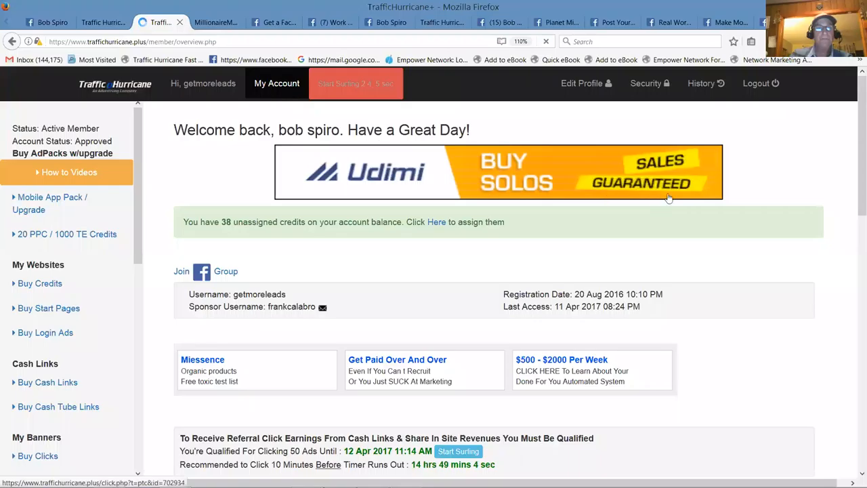
pyautogui.scroll(-2, 854, 203)
pyautogui.moveTo(855, 203)
pyautogui.mouseDown()
pyautogui.moveTo(854, 390)
pyautogui.moveTo(854, 382)
pyautogui.mouseUp()
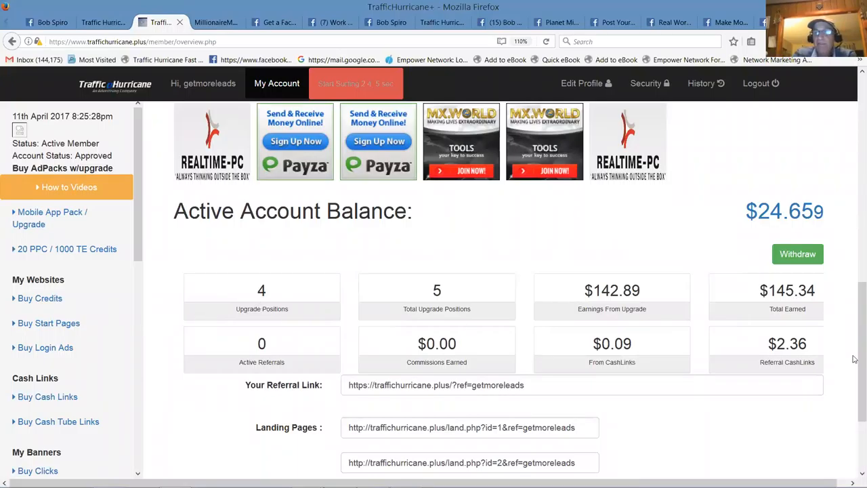
pyautogui.scroll(-3, 236, 308)
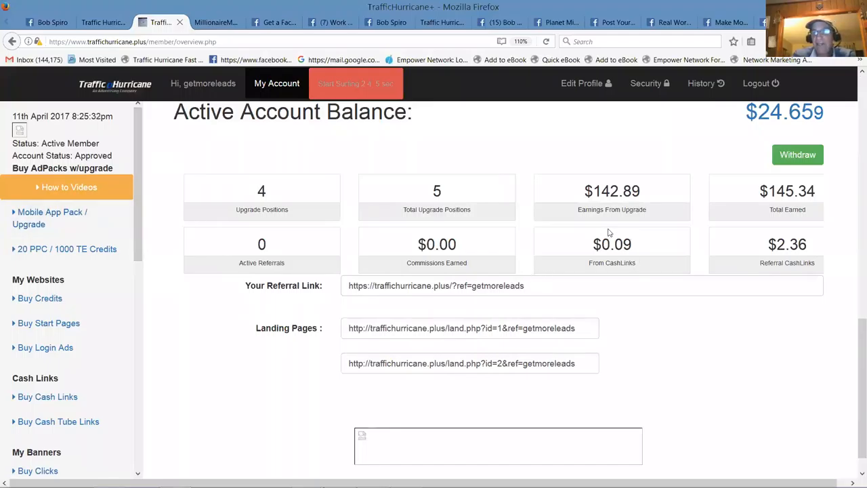
pyautogui.moveTo(607, 243); pyautogui.dragTo(639, 246)
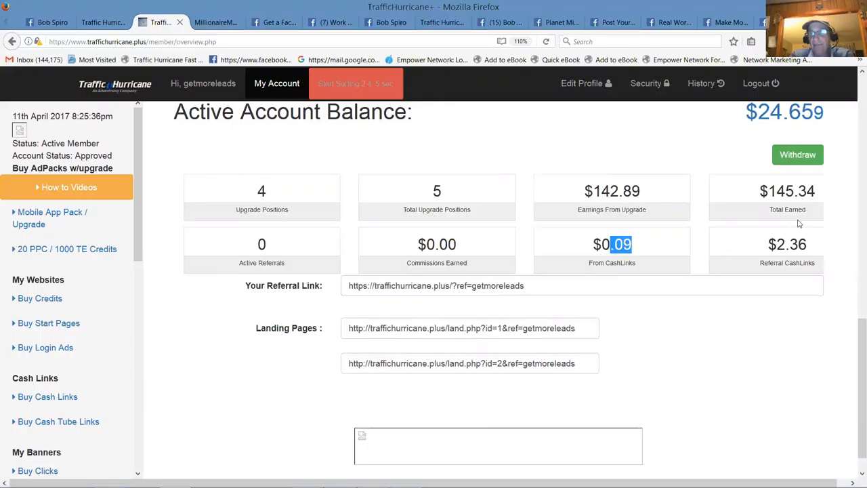
pyautogui.moveTo(775, 244); pyautogui.dragTo(812, 247)
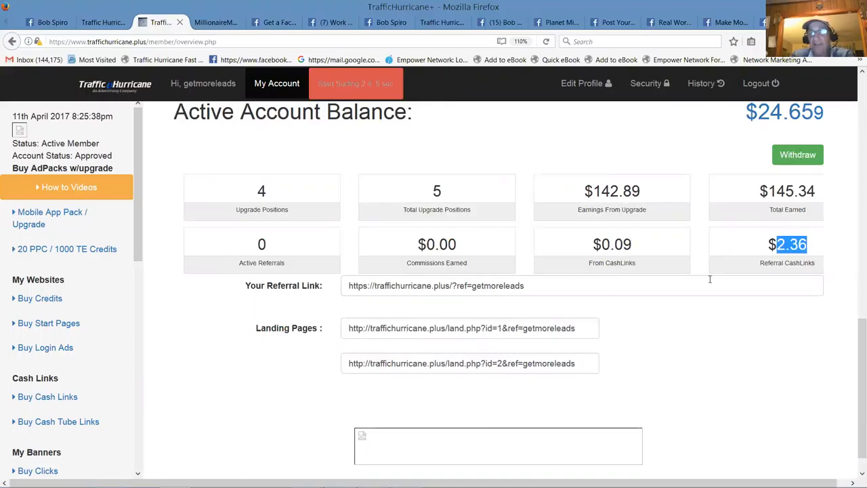
pyautogui.moveTo(853, 335); pyautogui.dragTo(853, 201)
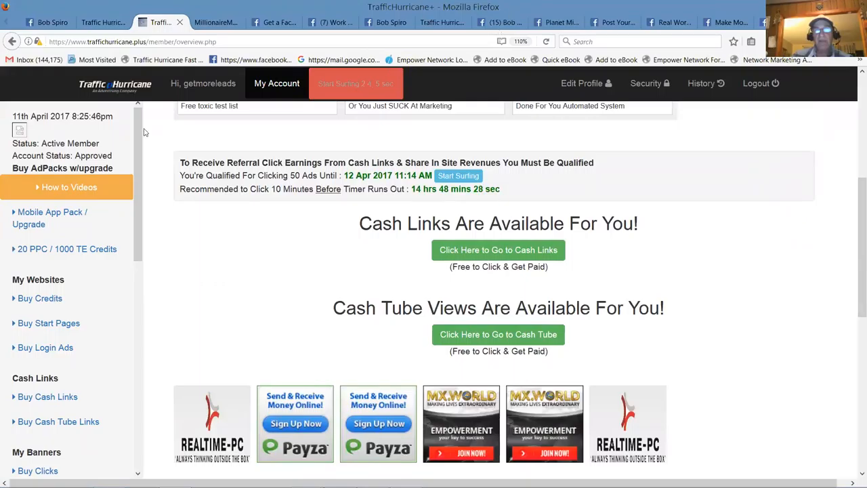
# Step: Claim the first $0.001 cash link with the captcha numbers and return to the remaining links
pyautogui.click(501, 250)
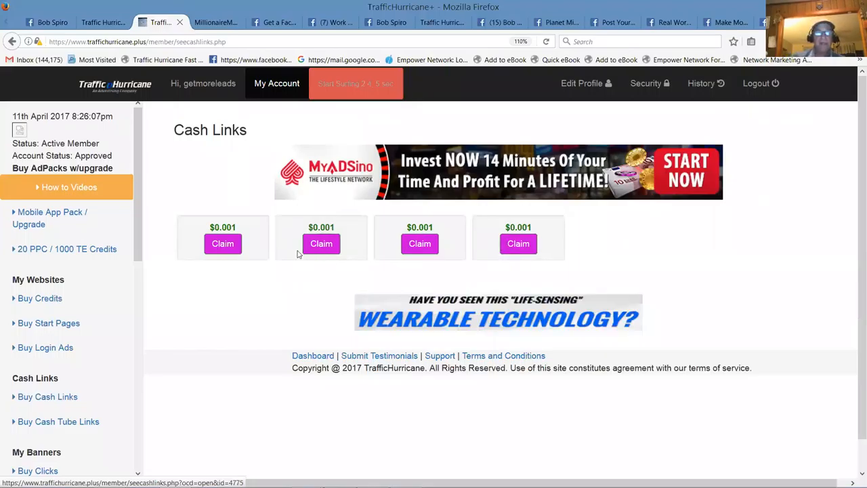
pyautogui.click(218, 246)
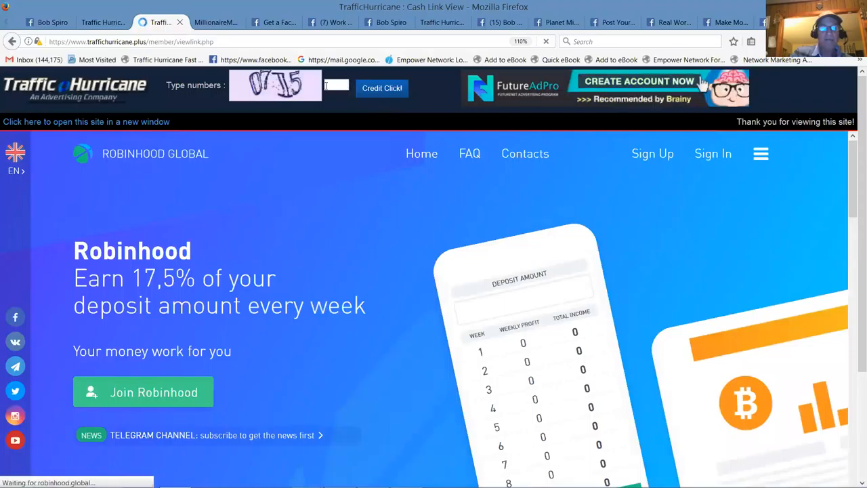
pyautogui.click(329, 85)
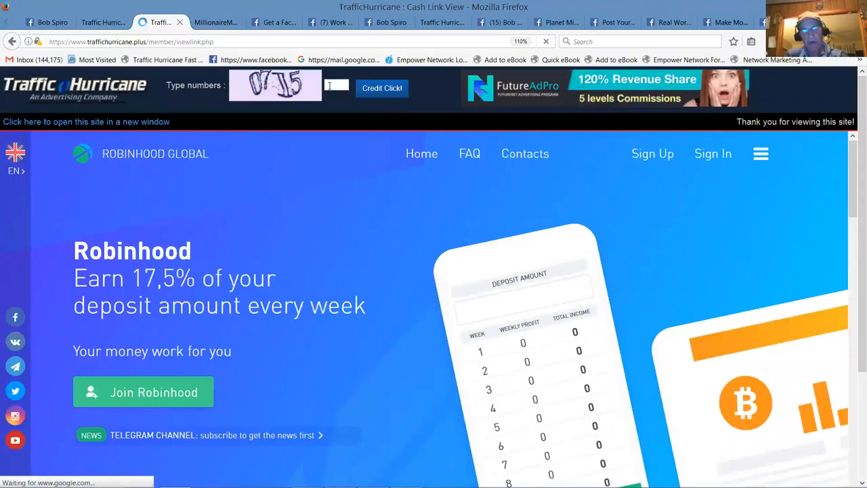
pyautogui.write('07')
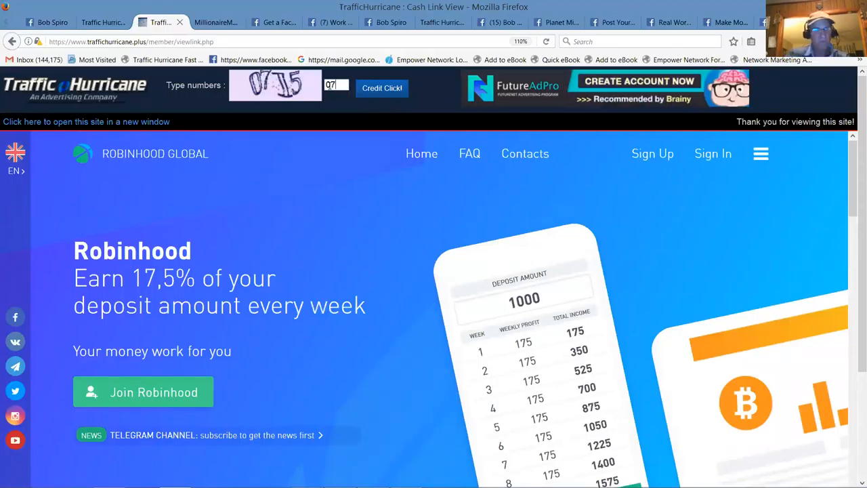
pyautogui.write('15')
pyautogui.click(371, 88)
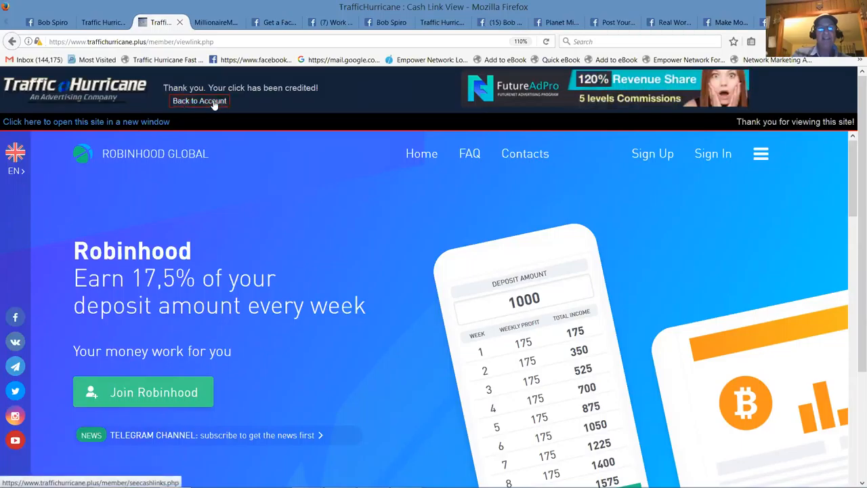
pyautogui.click(199, 102)
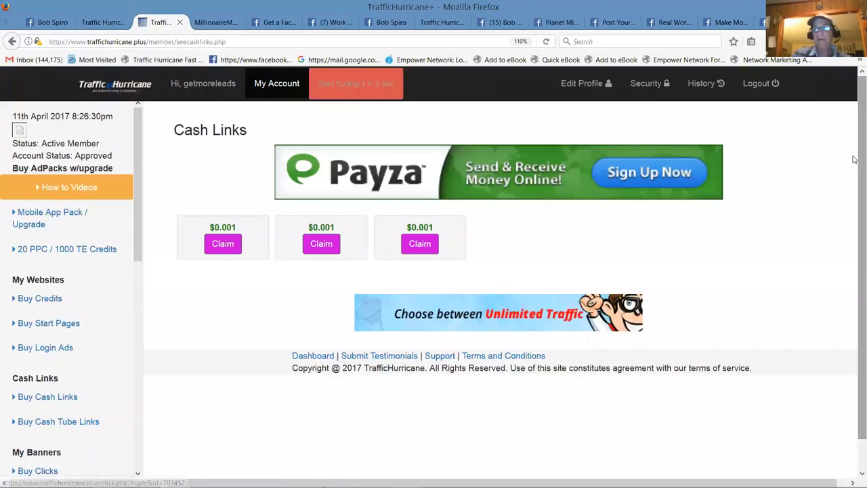
pyautogui.scroll(-1, 855, 218)
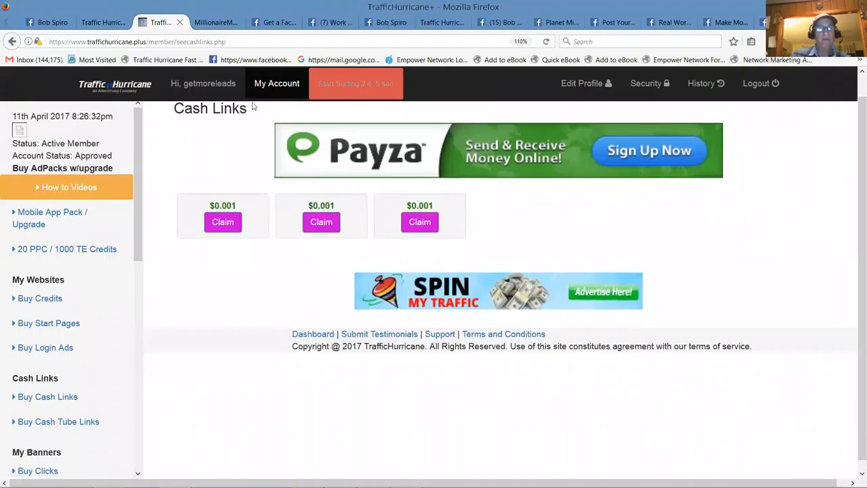
# Step: View the Entire Organization genealogy, highlight the 15 sponsored members, and return to the dashboard
pyautogui.click(197, 86)
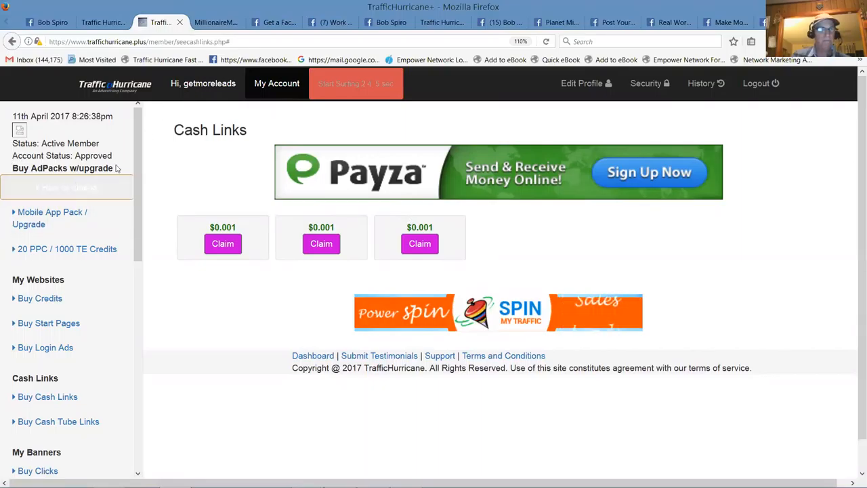
pyautogui.moveTo(140, 148); pyautogui.dragTo(158, 393)
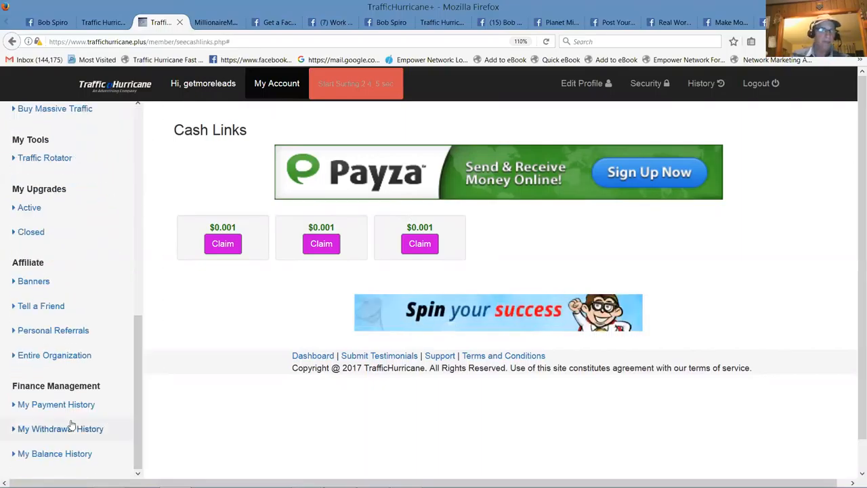
pyautogui.click(59, 356)
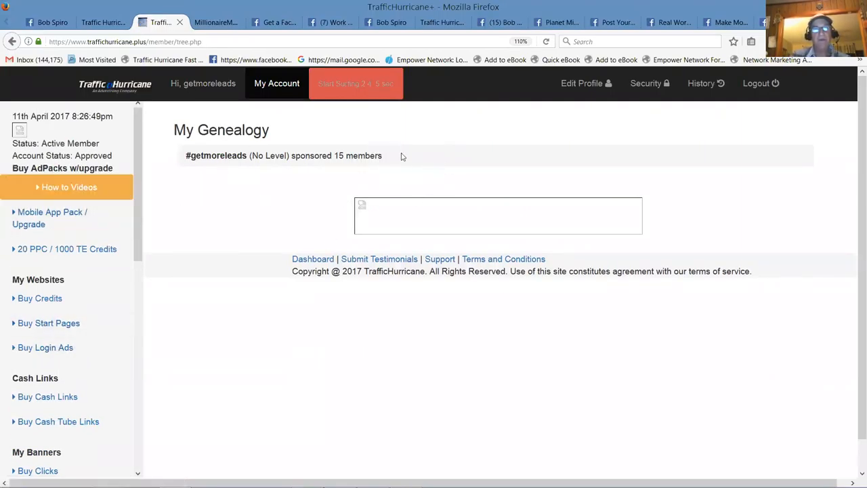
pyautogui.moveTo(389, 157); pyautogui.dragTo(197, 163)
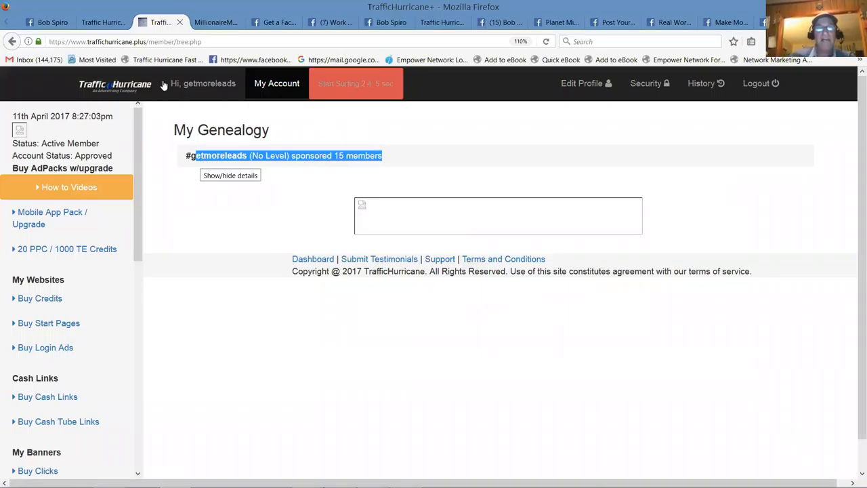
pyautogui.click(187, 89)
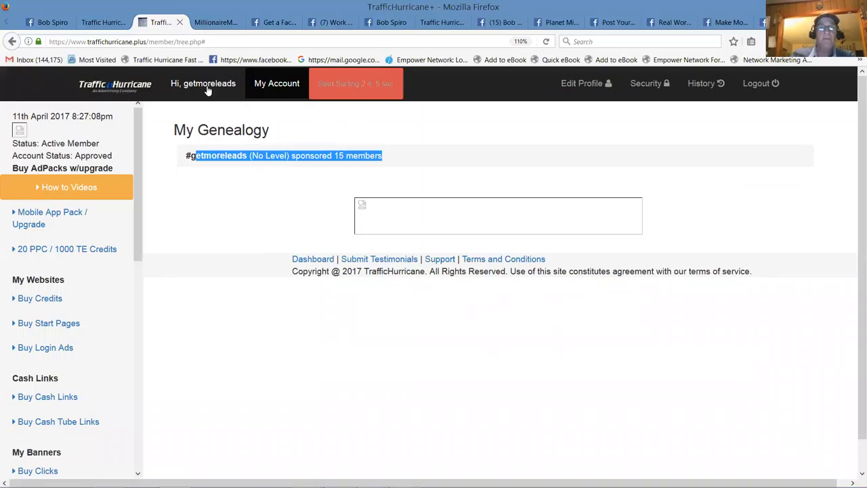
pyautogui.click(273, 88)
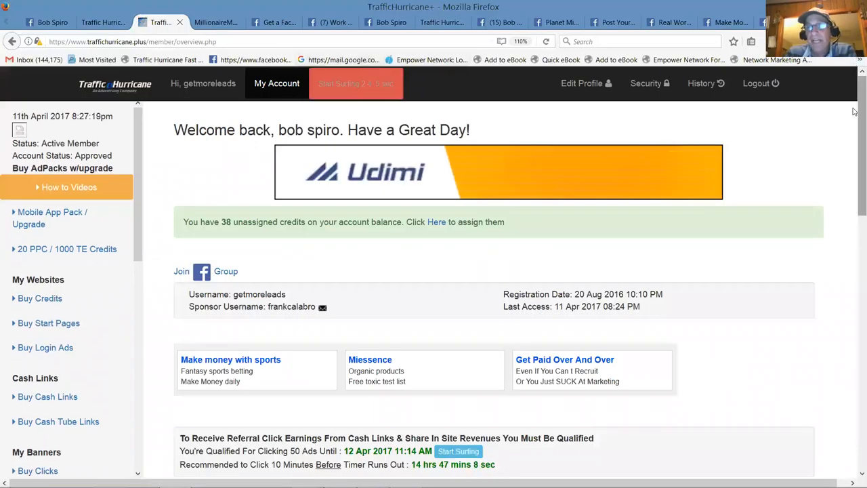
pyautogui.scroll(-4, 853, 112)
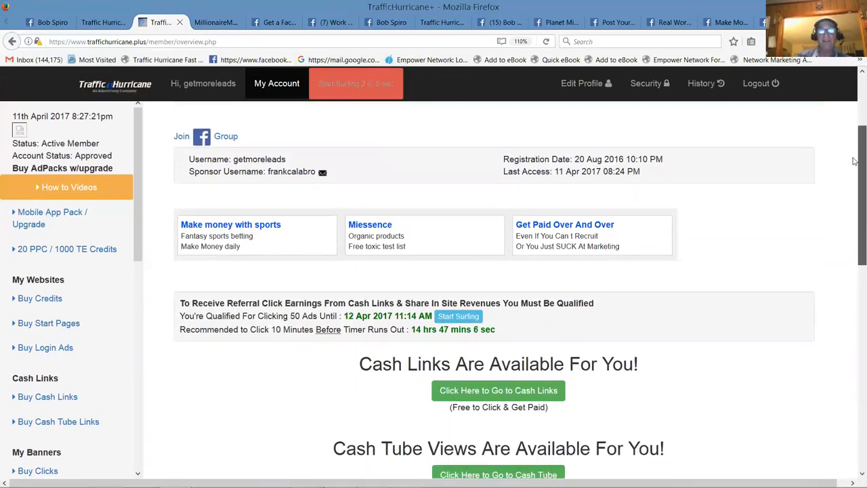
pyautogui.scroll(-2, 231, 96)
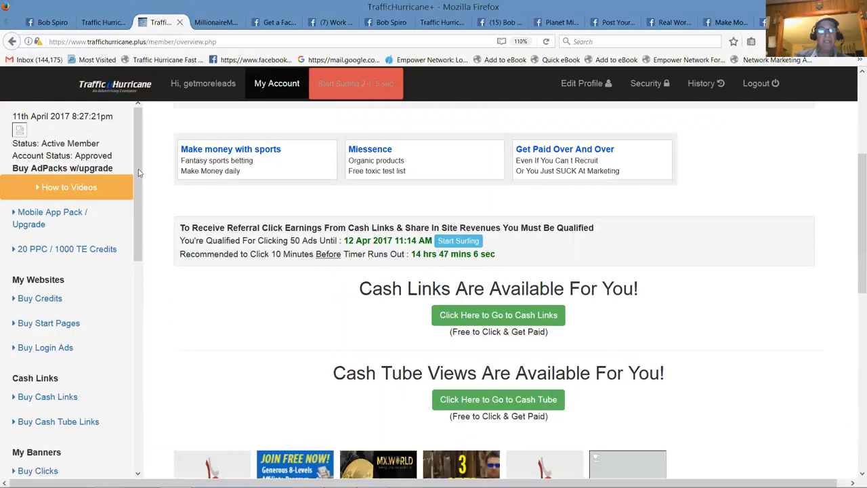
pyautogui.scroll(-6, 116, 407)
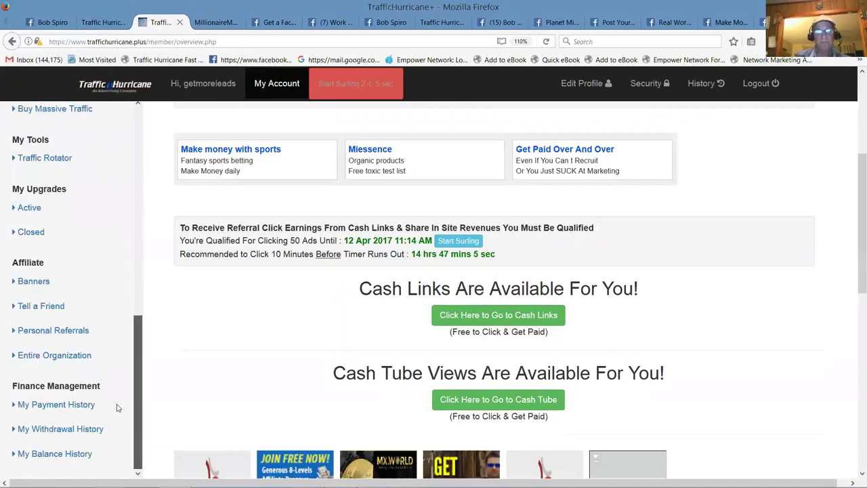
# Step: Open My Balance History and jump to the last page, rows 3251-3292
pyautogui.click(65, 455)
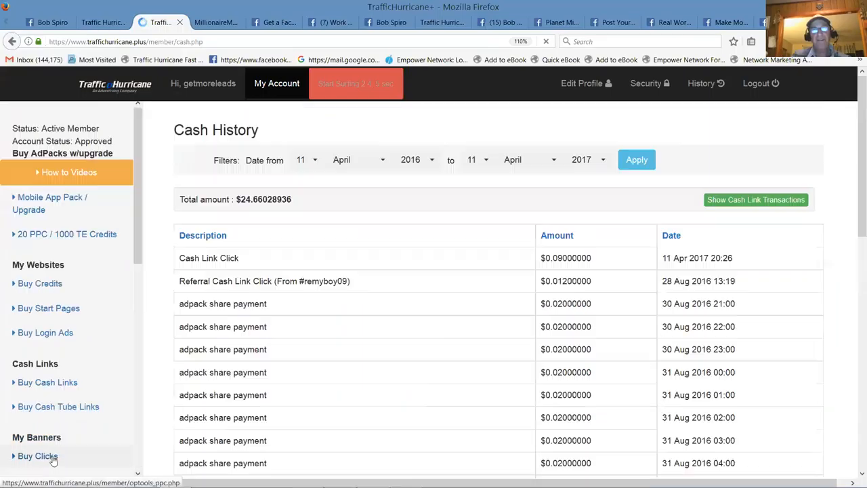
pyautogui.scroll(-5, 853, 354)
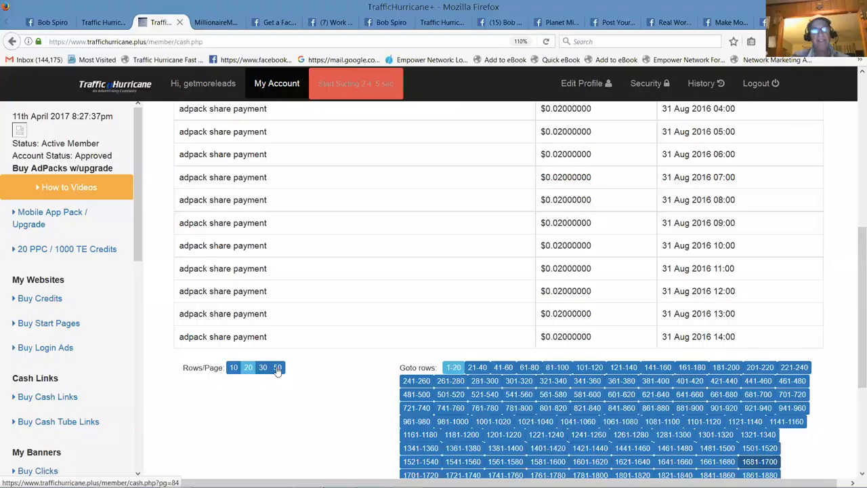
pyautogui.scroll(-3, 853, 399)
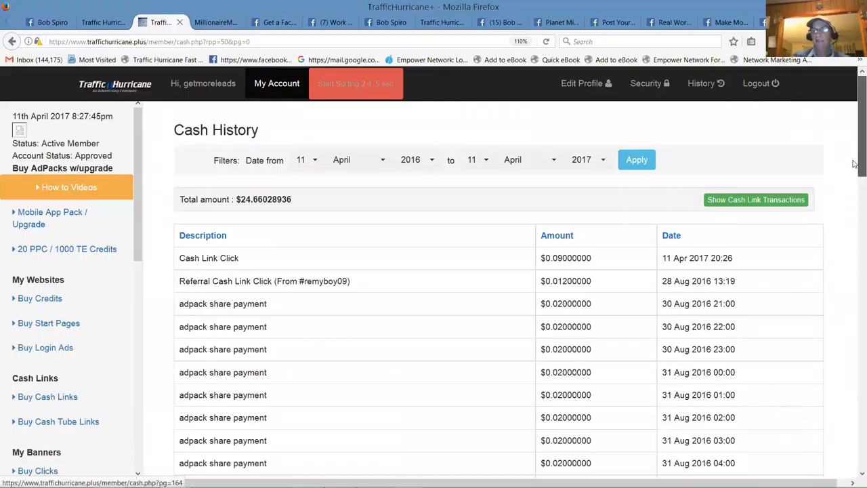
pyautogui.scroll(-3, 854, 236)
pyautogui.scroll(-4, 854, 233)
pyautogui.moveTo(854, 233); pyautogui.dragTo(854, 428)
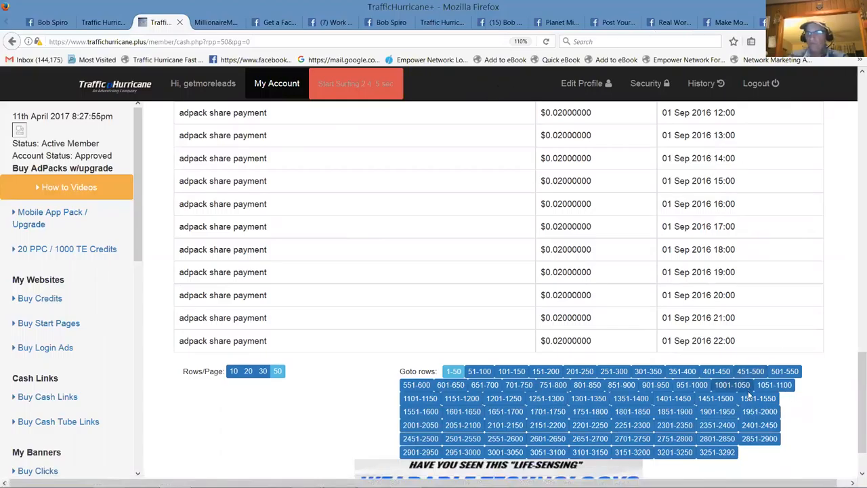
pyautogui.click(720, 457)
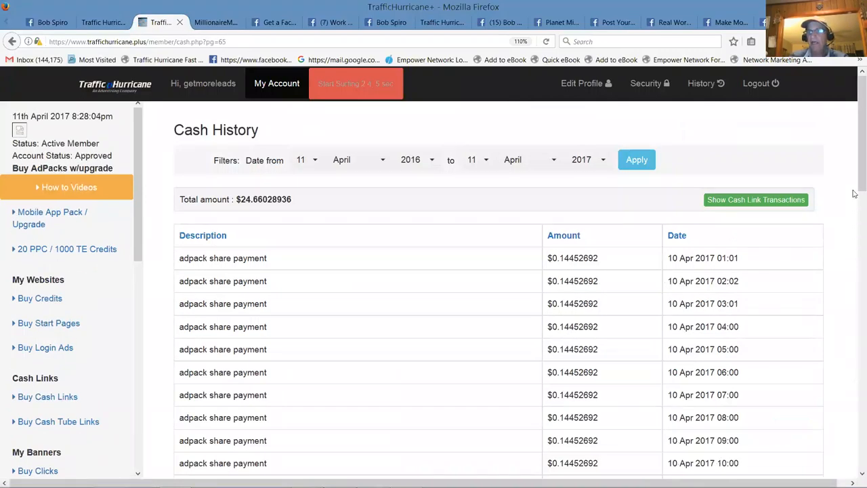
pyautogui.scroll(-2, 853, 203)
pyautogui.scroll(-1, 853, 257)
pyautogui.scroll(-4, 854, 322)
pyautogui.scroll(-4, 854, 338)
pyautogui.scroll(-2, 854, 366)
pyautogui.scroll(-3, 854, 400)
pyautogui.scroll(-3, 855, 434)
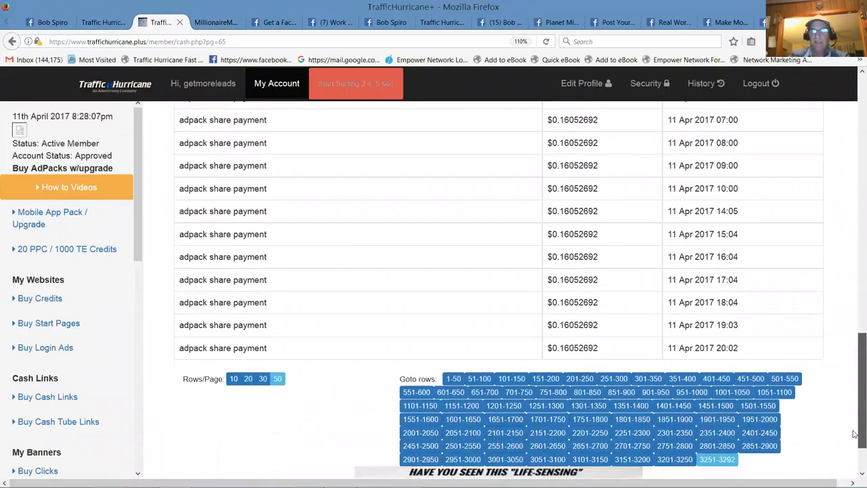
pyautogui.scroll(1, 854, 434)
pyautogui.scroll(3, 854, 406)
pyautogui.scroll(3, 854, 366)
pyautogui.scroll(2, 854, 325)
pyautogui.scroll(3, 853, 298)
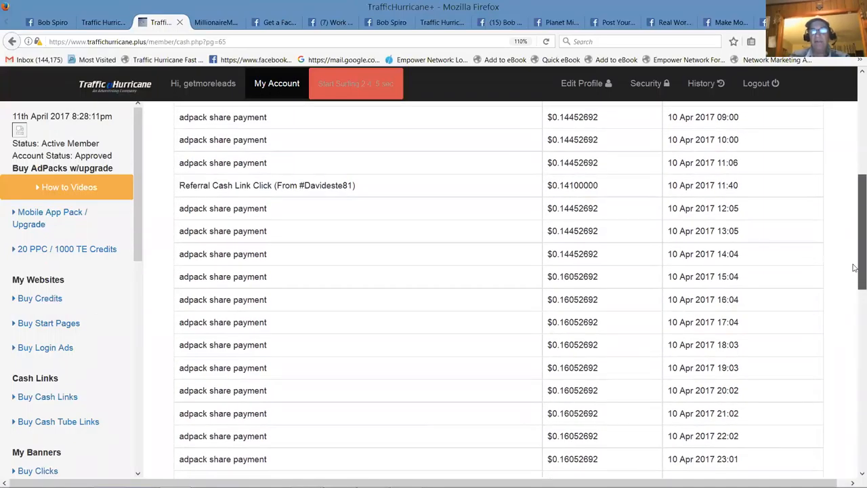
pyautogui.scroll(2, 853, 267)
pyautogui.scroll(1, 854, 268)
pyautogui.scroll(4, 853, 269)
pyautogui.scroll(-3, 854, 271)
pyautogui.scroll(-6, 854, 277)
pyautogui.scroll(-1, 854, 305)
pyautogui.scroll(-2, 853, 332)
pyautogui.scroll(-2, 853, 359)
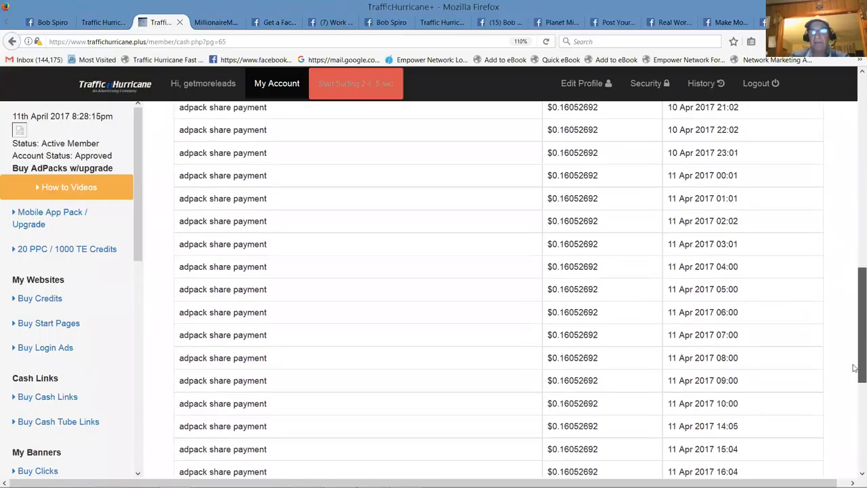
pyautogui.scroll(-2, 853, 371)
pyautogui.scroll(-5, 854, 371)
pyautogui.scroll(3, 854, 371)
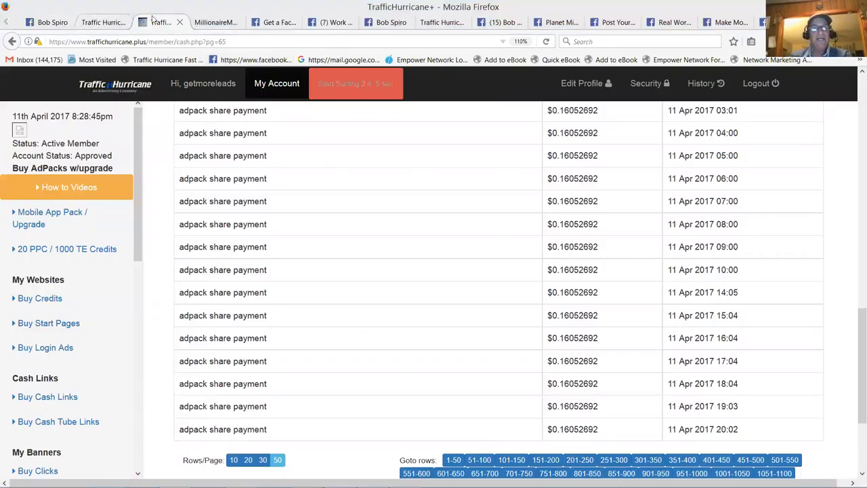
pyautogui.click(203, 24)
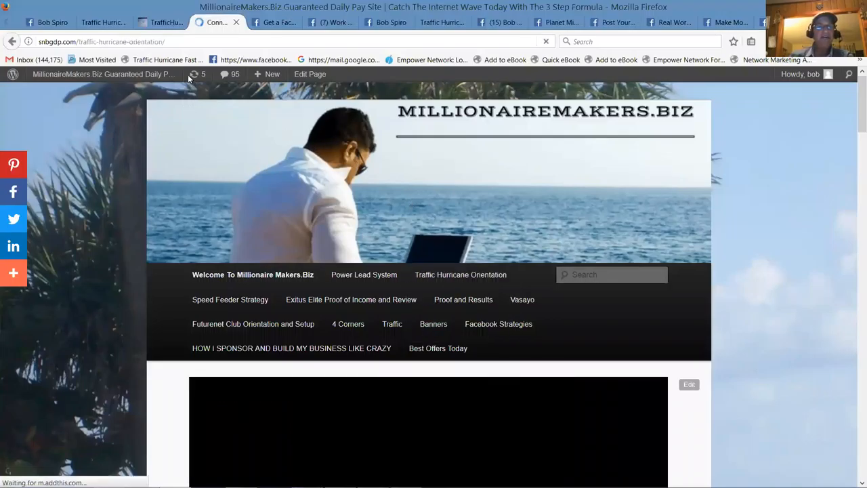
pyautogui.click(174, 41)
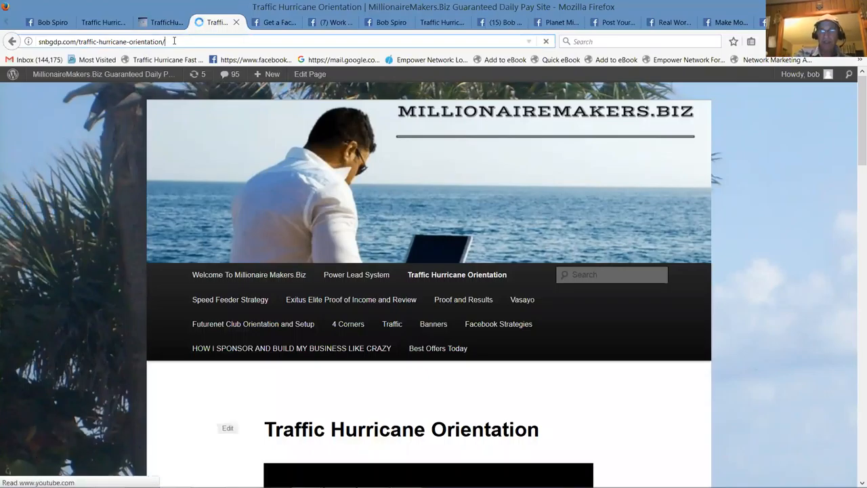
pyautogui.write('?')
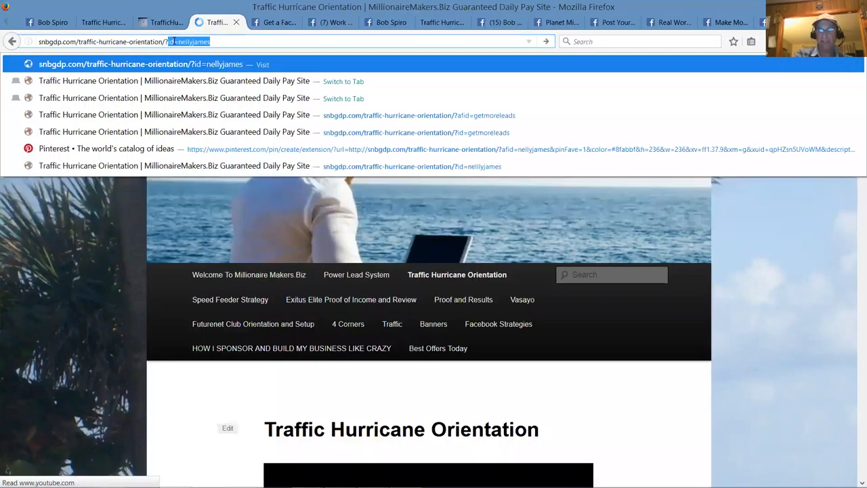
pyautogui.press('Return')
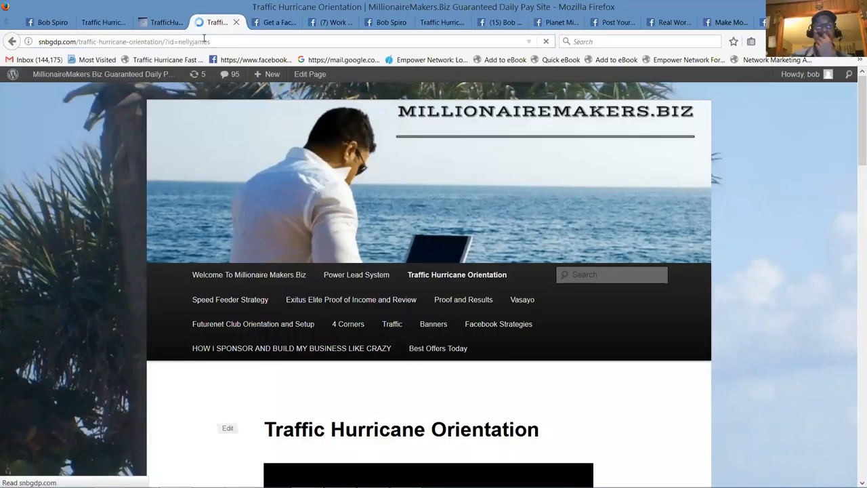
pyautogui.doubleClick(179, 41)
pyautogui.moveTo(181, 42); pyautogui.dragTo(4, 41)
pyautogui.rightClick(128, 41)
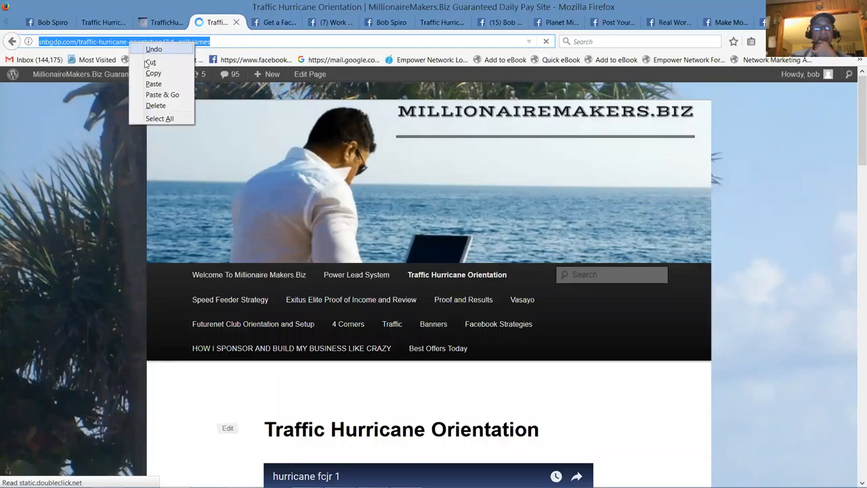
pyautogui.click(152, 73)
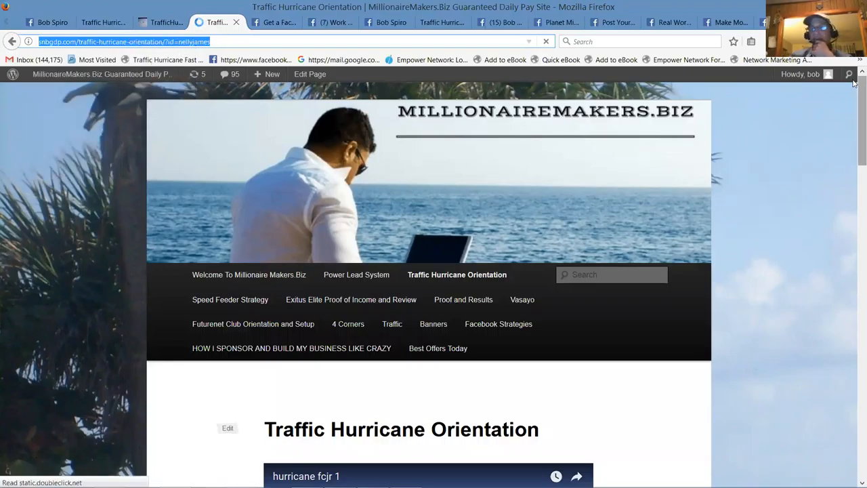
pyautogui.scroll(-2, 682, 275)
pyautogui.scroll(-3, 682, 275)
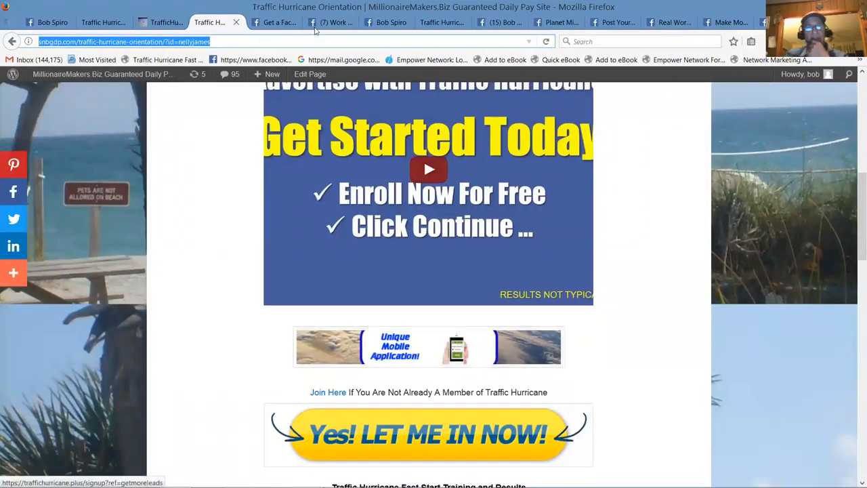
pyautogui.click(546, 43)
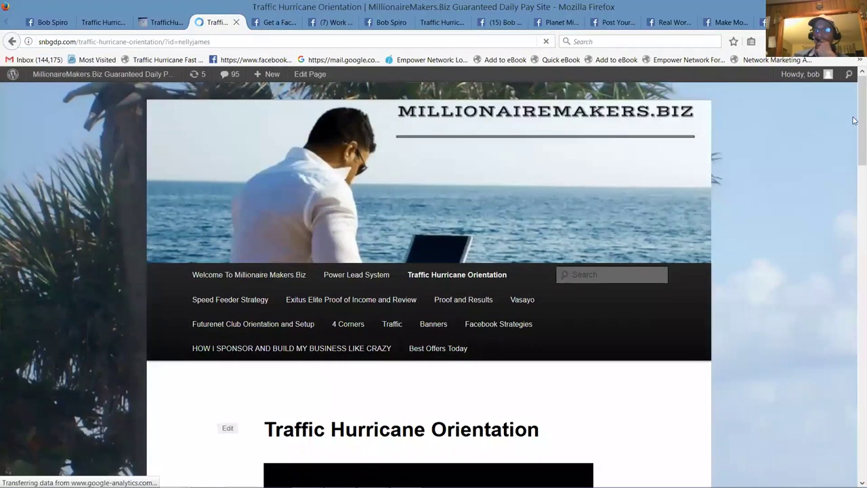
pyautogui.moveTo(855, 122); pyautogui.dragTo(853, 183)
pyautogui.scroll(-3, 853, 183)
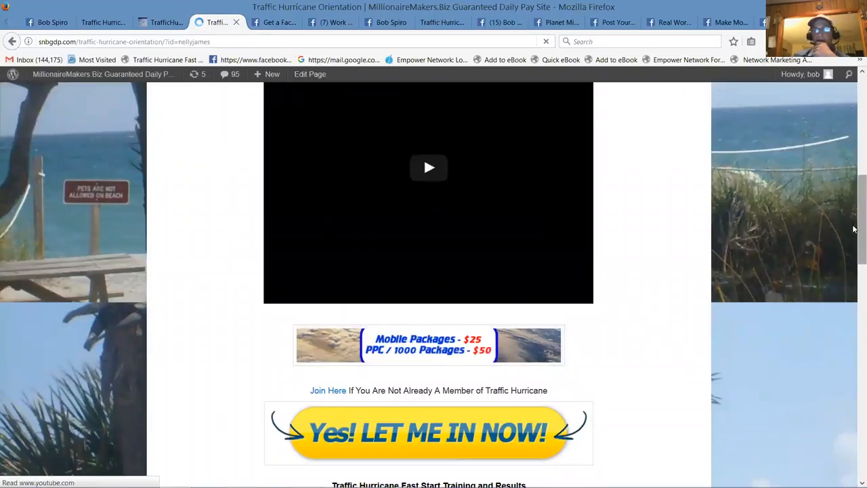
pyautogui.scroll(-2, 853, 222)
pyautogui.scroll(5, 853, 203)
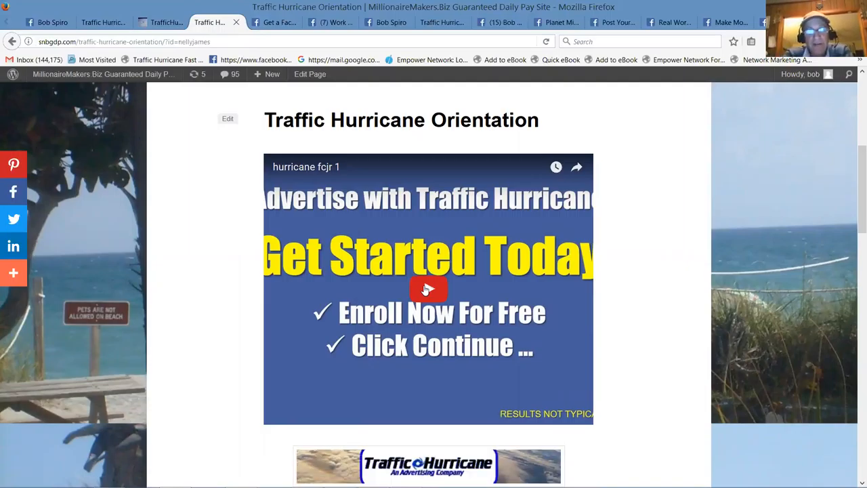
# Step: Play the orientation video and pause it at 0:02
pyautogui.click(424, 290)
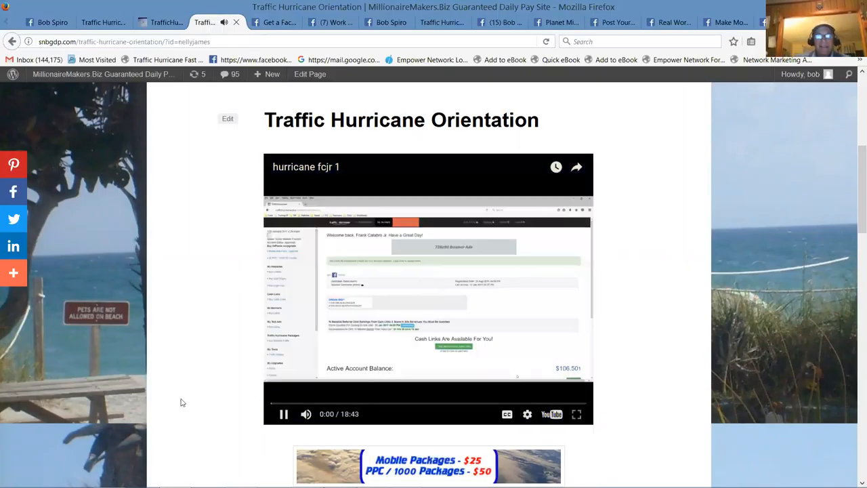
pyautogui.click(284, 415)
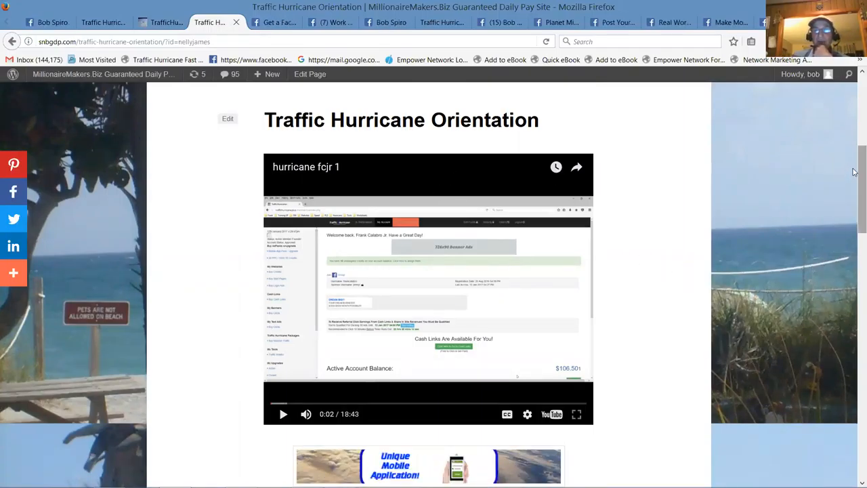
pyautogui.moveTo(853, 171); pyautogui.dragTo(853, 174)
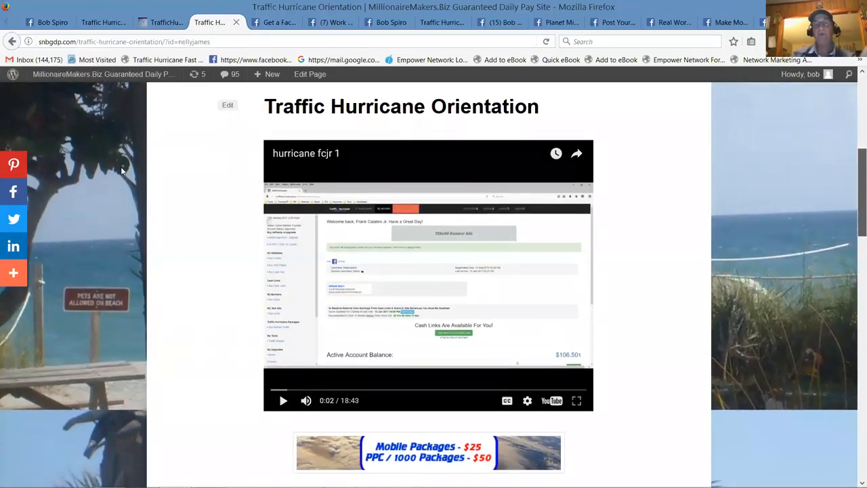
pyautogui.scroll(-1, 124, 175)
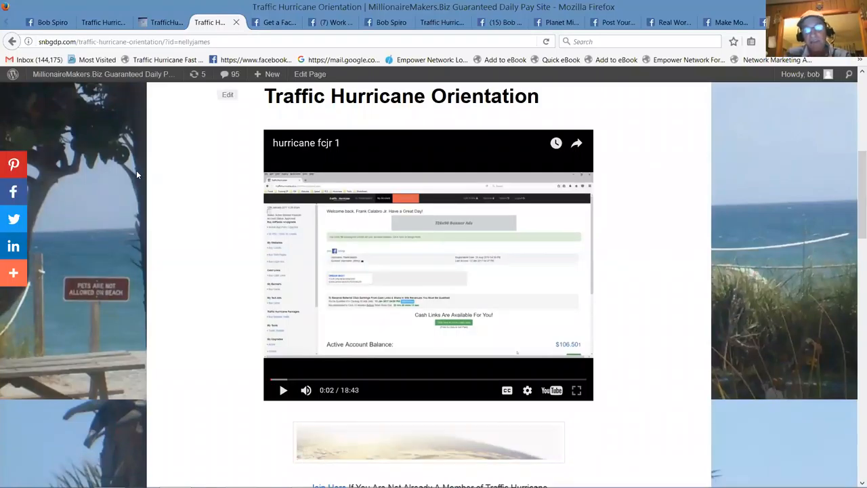
pyautogui.moveTo(855, 147); pyautogui.dragTo(855, 264)
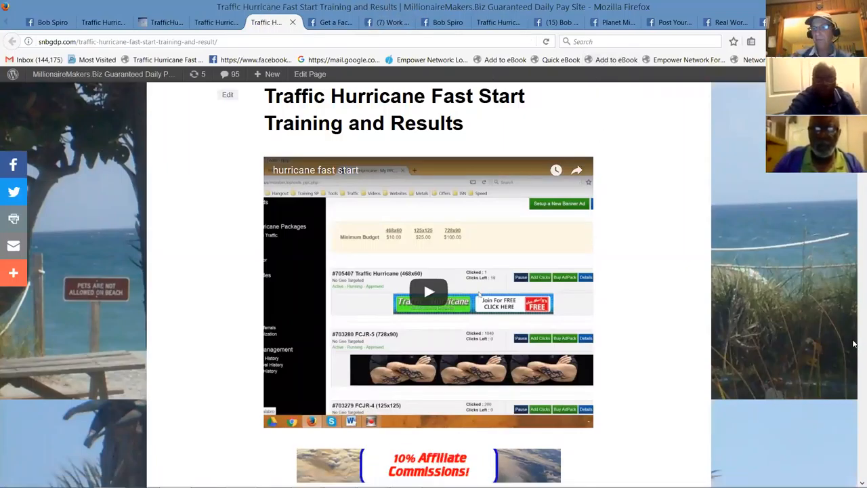
pyautogui.scroll(5, 853, 344)
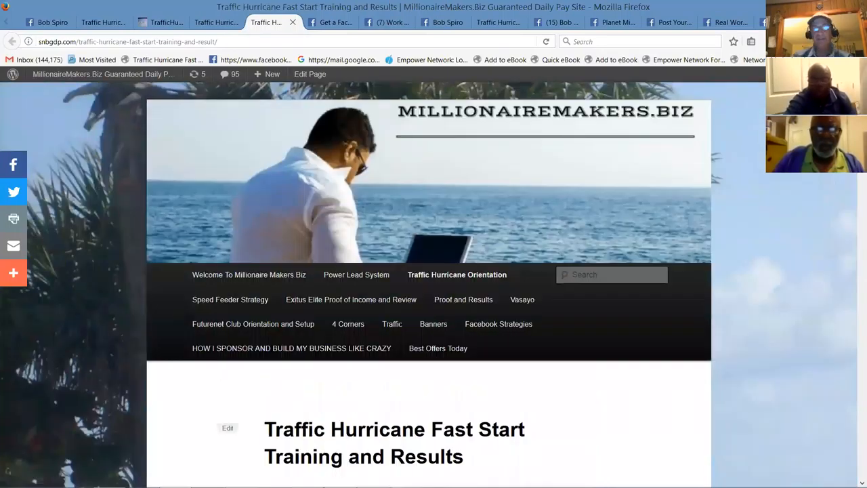
pyautogui.moveTo(456, 274)
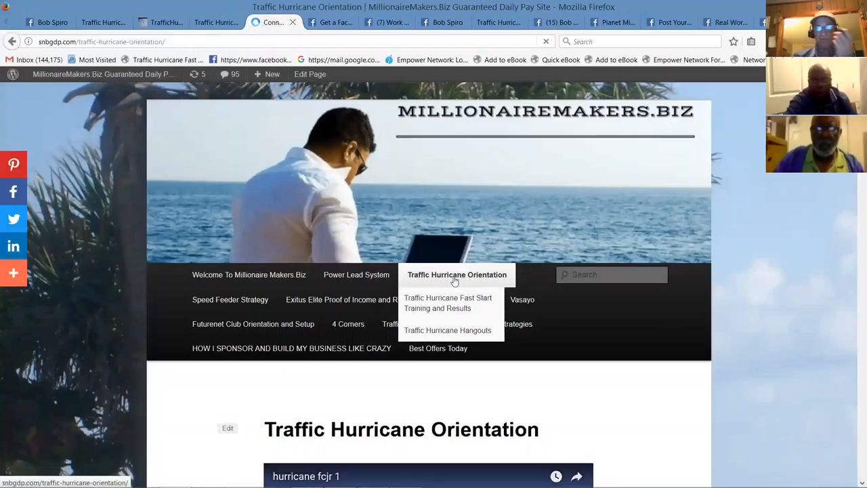
pyautogui.click(172, 40)
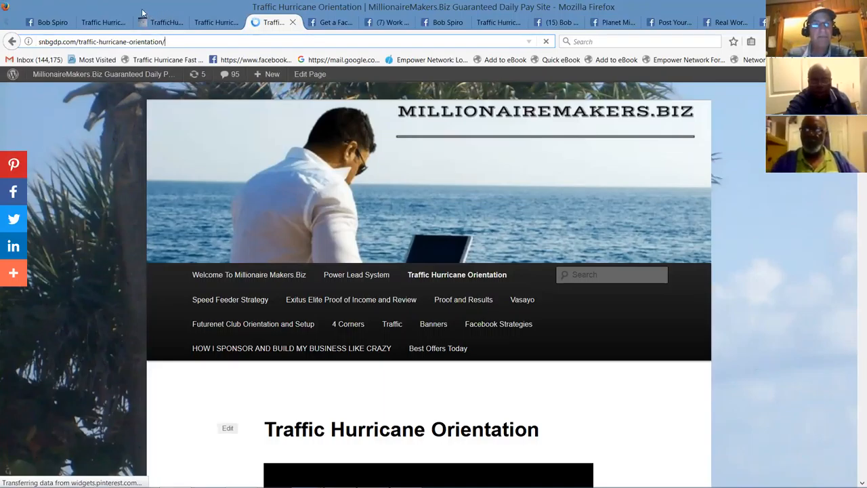
pyautogui.click(105, 23)
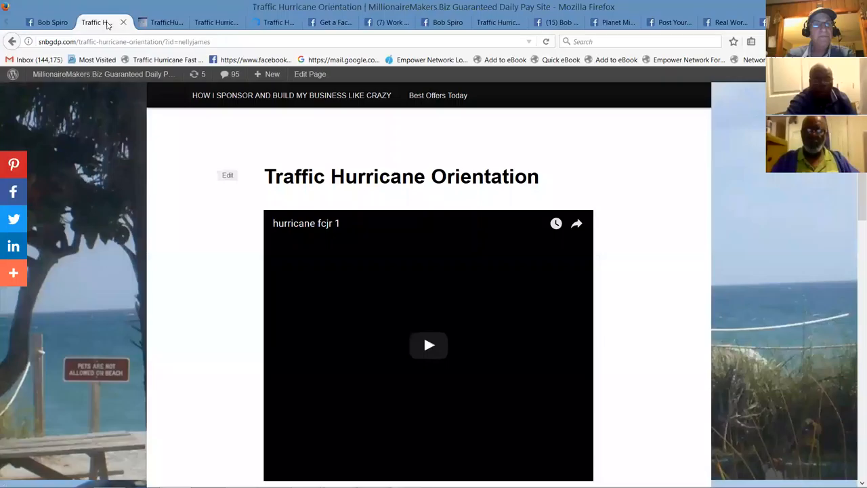
# Step: Switch back to the Traffic Hurricane cash history tab
pyautogui.click(160, 27)
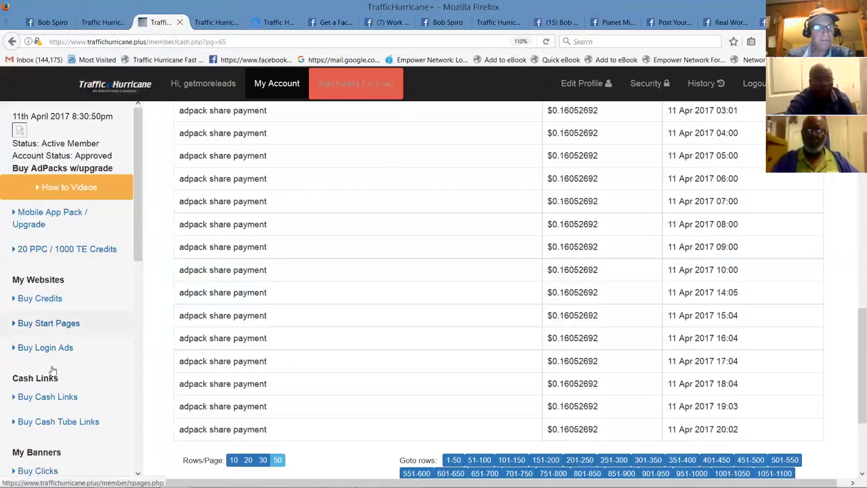
pyautogui.moveTo(136, 178); pyautogui.dragTo(135, 411)
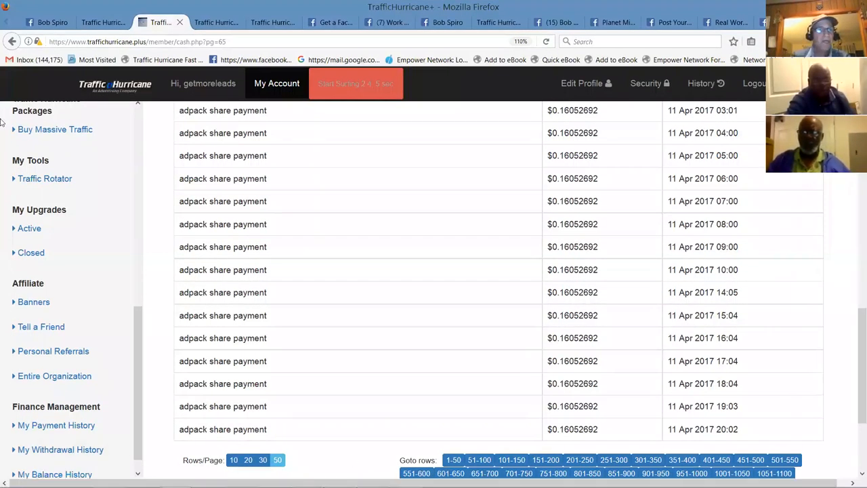
pyautogui.click(54, 352)
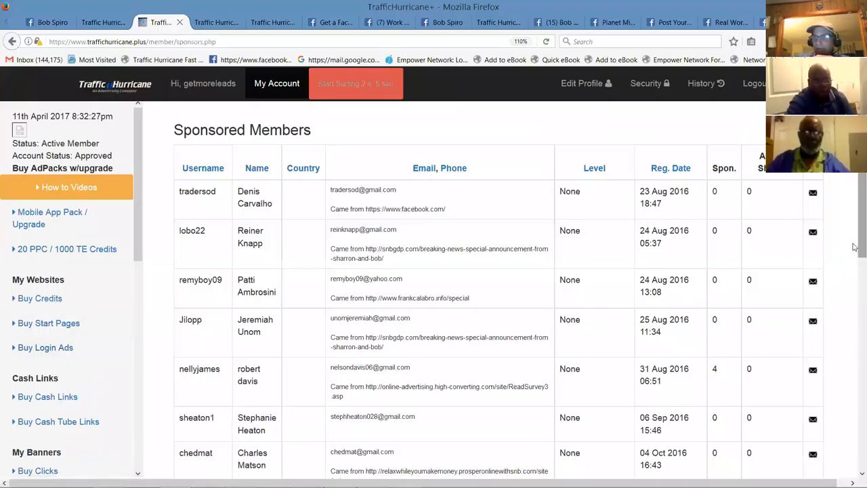
pyautogui.scroll(-10, 855, 300)
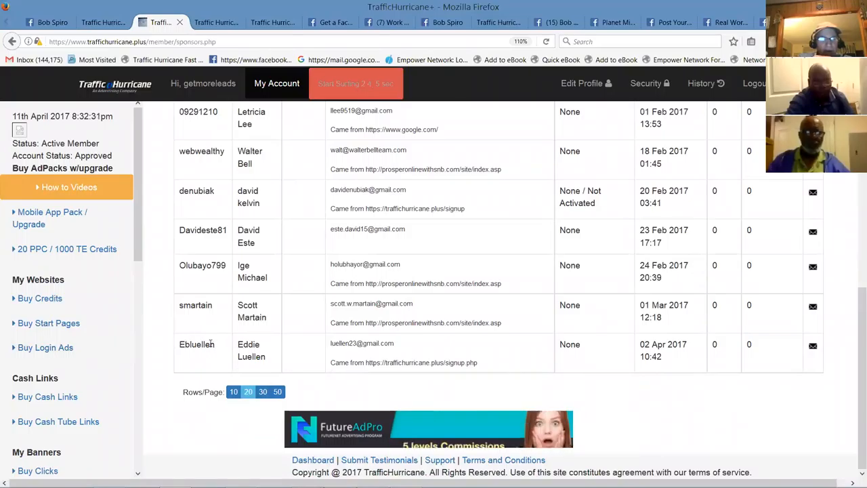
pyautogui.moveTo(215, 345); pyautogui.dragTo(180, 346)
pyautogui.rightClick(197, 345)
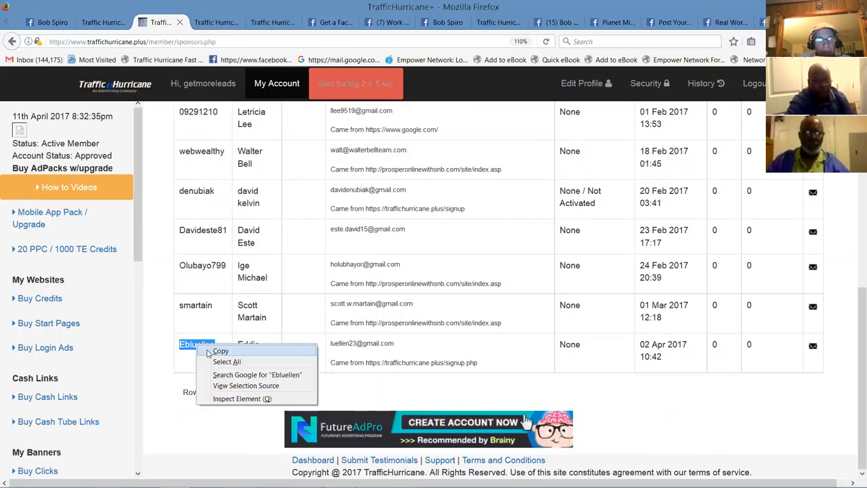
pyautogui.click(210, 351)
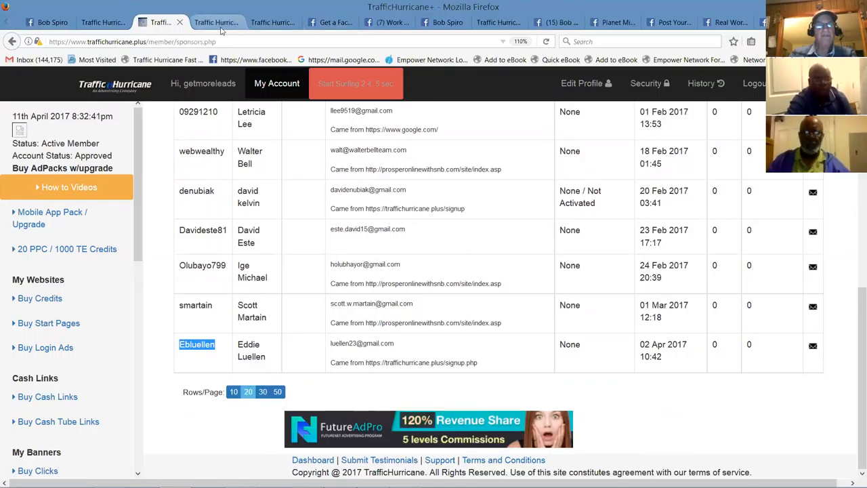
# Step: Reload the orientation page with ?id=Ebluellen replacing the old referral id
pyautogui.click(221, 26)
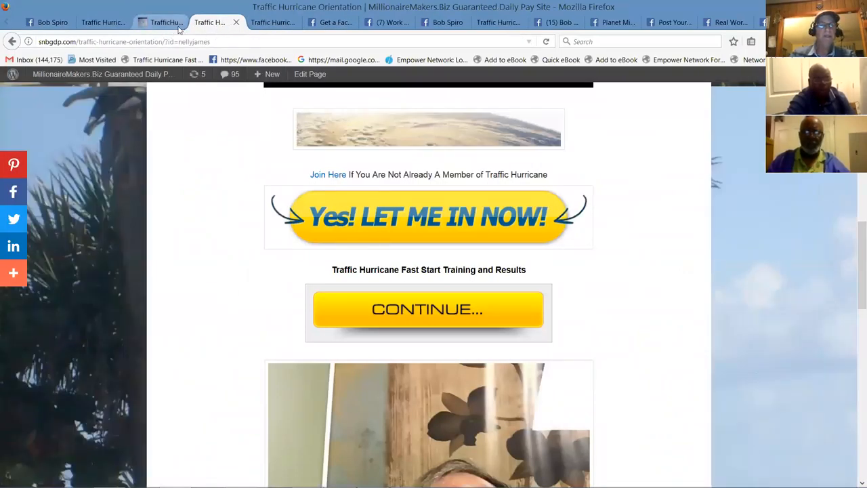
pyautogui.click(278, 22)
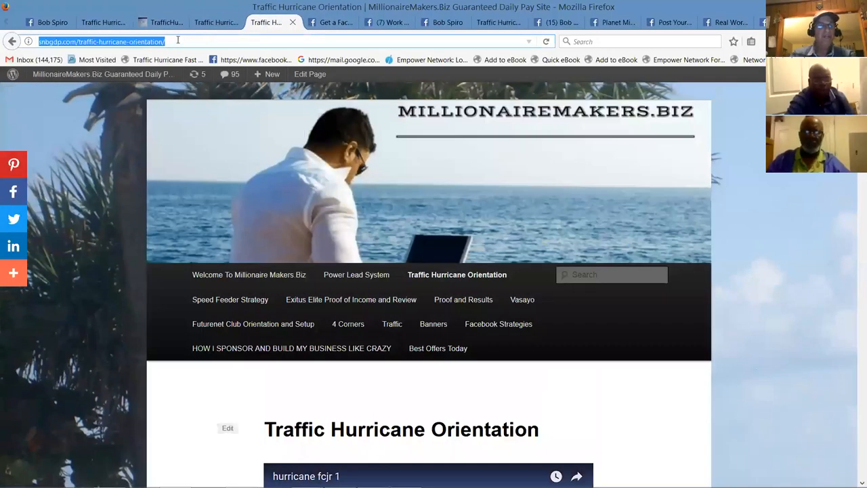
pyautogui.click(175, 42)
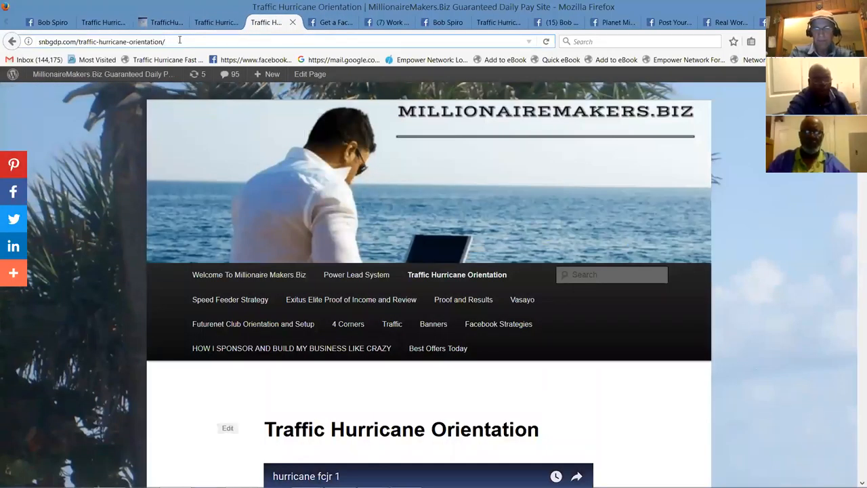
pyautogui.write('?')
pyautogui.press('Escape')
pyautogui.press('Right')
pyautogui.press('BackSpace')
pyautogui.press('BackSpace')
pyautogui.press('BackSpace')
pyautogui.press('BackSpace')
pyautogui.press('BackSpace')
pyautogui.press('BackSpace')
pyautogui.press('BackSpace')
pyautogui.press('BackSpace')
pyautogui.write('Ebluellen')
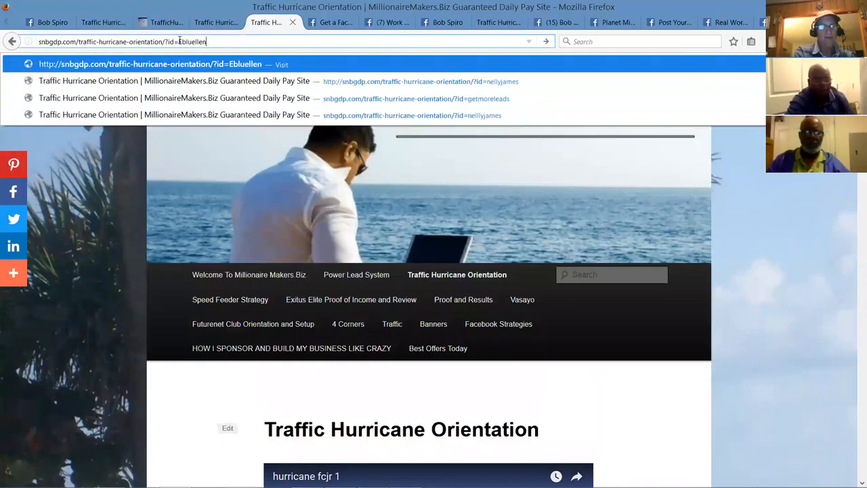
pyautogui.moveTo(217, 42)
pyautogui.mouseDown()
pyautogui.moveTo(4, 42)
pyautogui.moveTo(34, 3)
pyautogui.mouseUp()
pyautogui.press('Return')
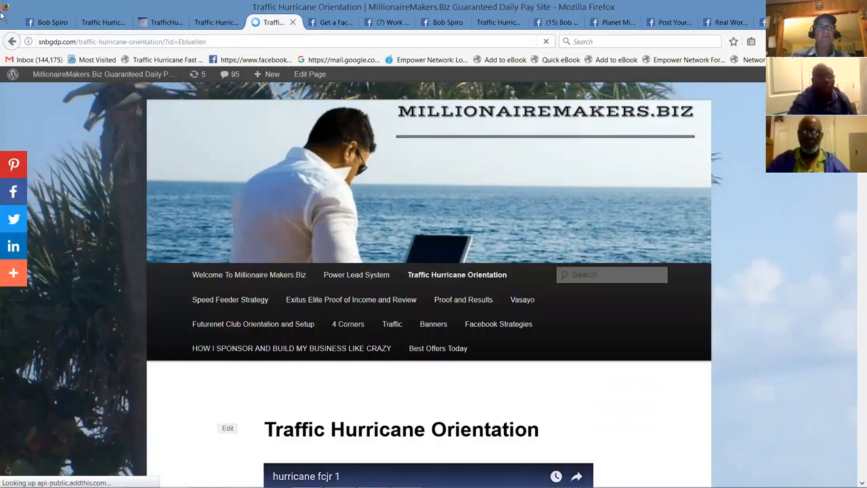
# Step: Copy the Ebluellen referral link and switch to the Get a Facebook Business group
pyautogui.click(146, 41)
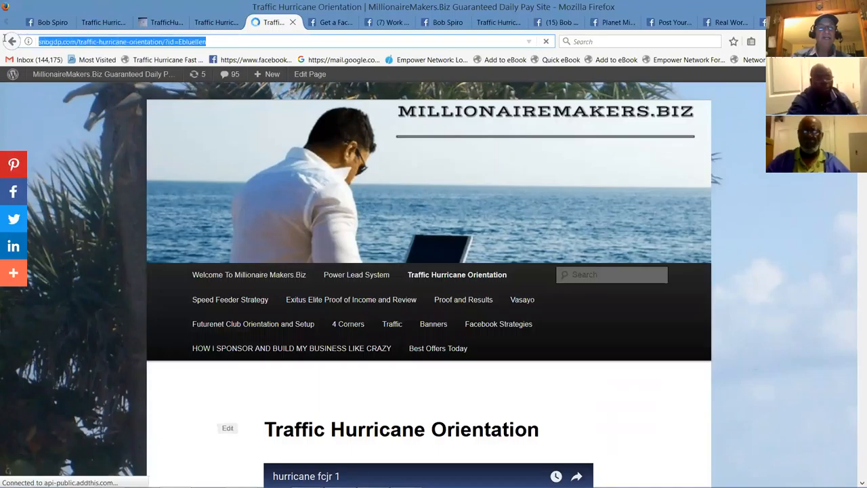
pyautogui.rightClick(146, 41)
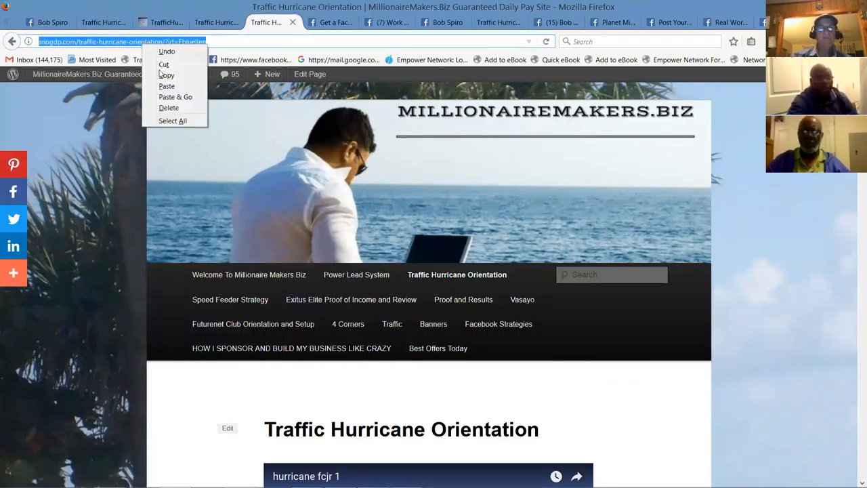
pyautogui.click(161, 71)
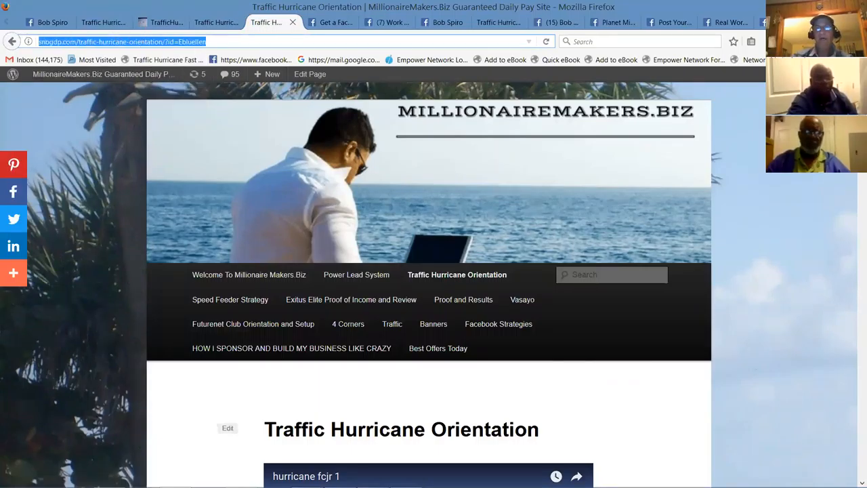
pyautogui.click(335, 23)
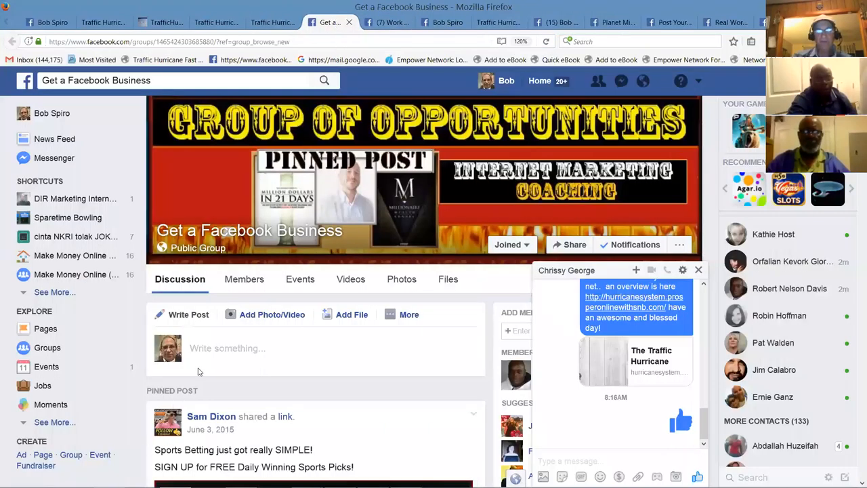
# Step: Post the Traffic Hurricane Orientation referral link to the Get a Facebook Business group
pyautogui.click(196, 348)
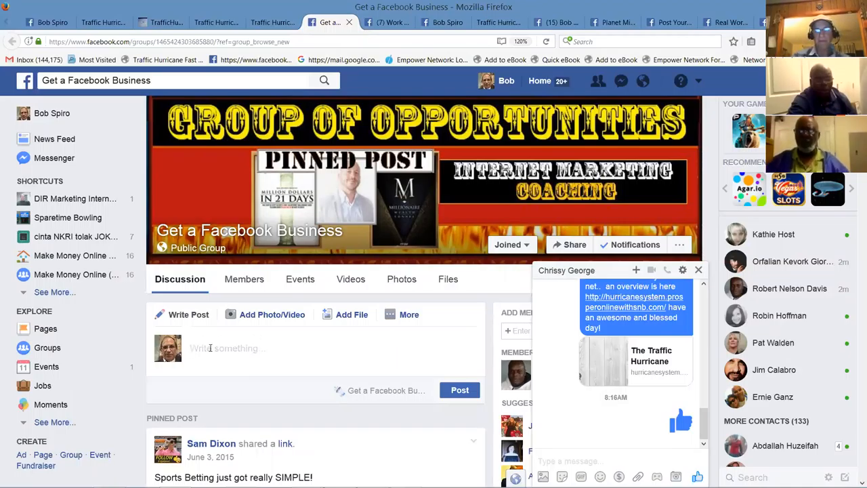
pyautogui.rightClick(210, 348)
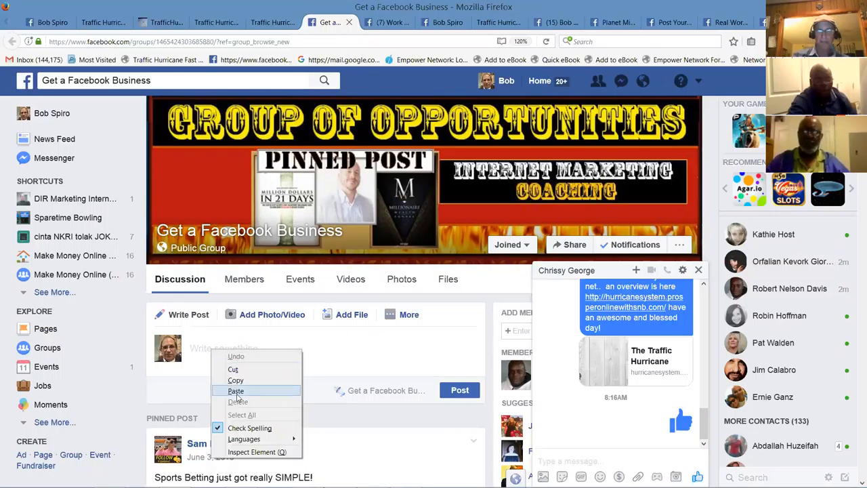
pyautogui.click(236, 398)
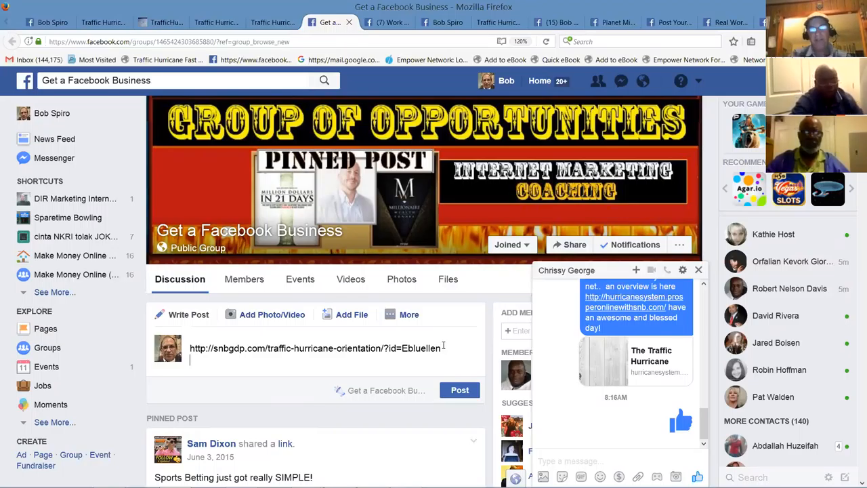
pyautogui.press('Return')
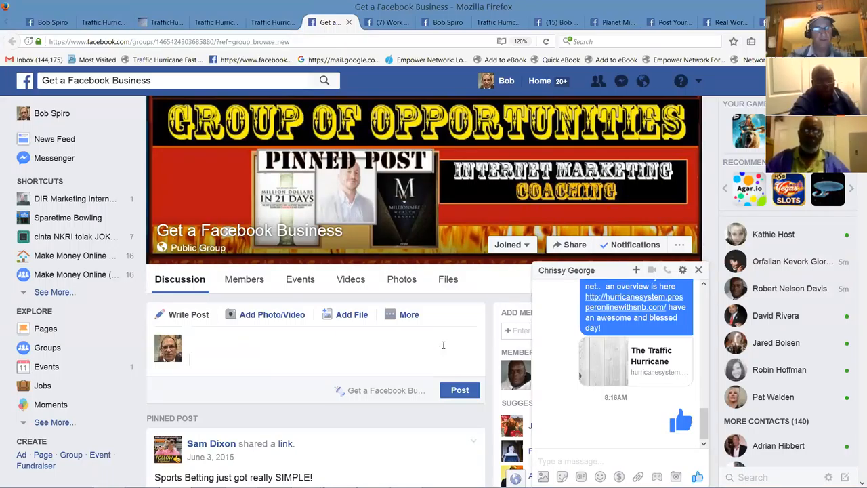
pyautogui.hotkey('ctrl', 'v')
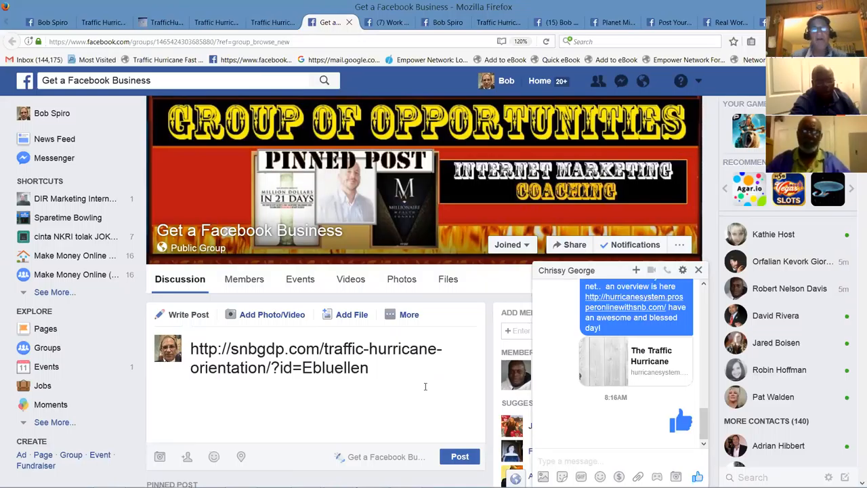
pyautogui.press('XF86AudioRaiseVolume')
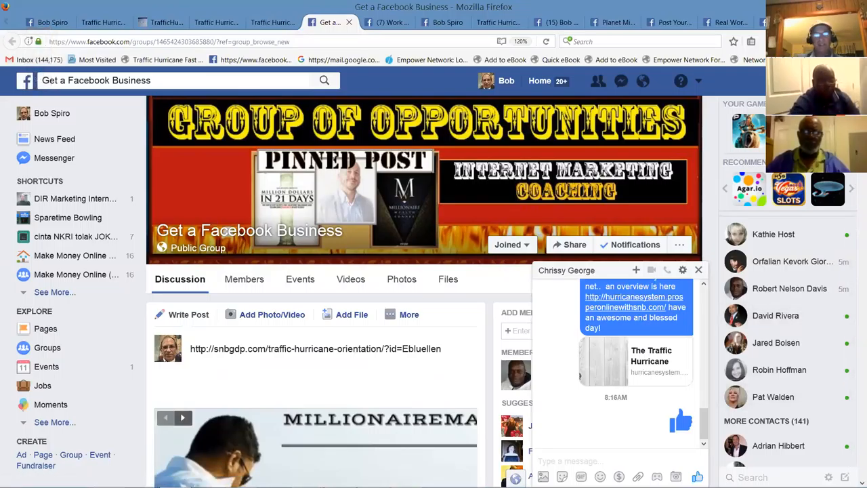
pyautogui.scroll(-3, 420, 291)
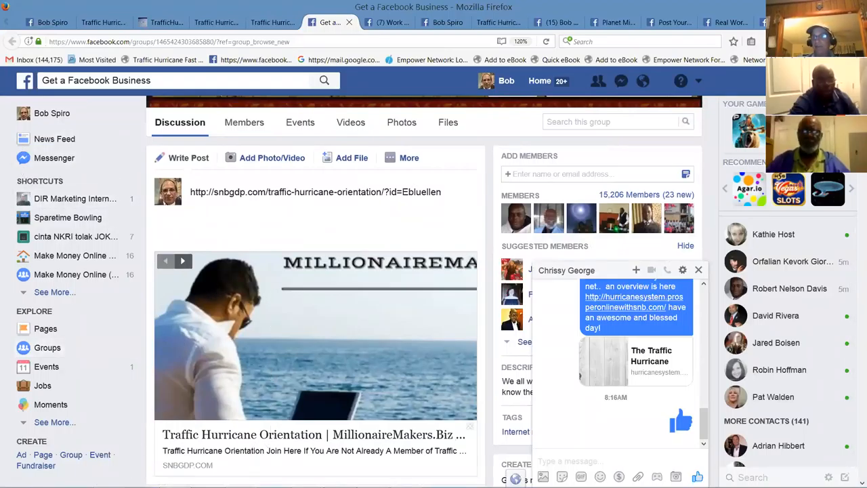
pyautogui.scroll(-3, 496, 398)
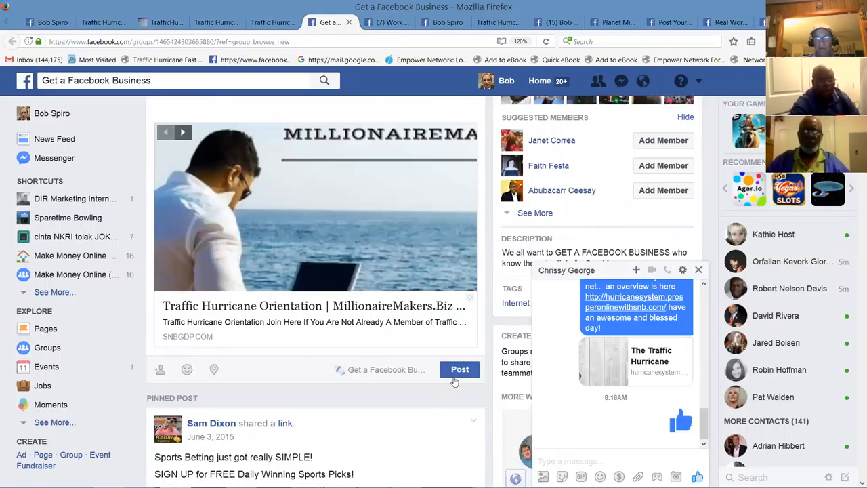
pyautogui.click(456, 371)
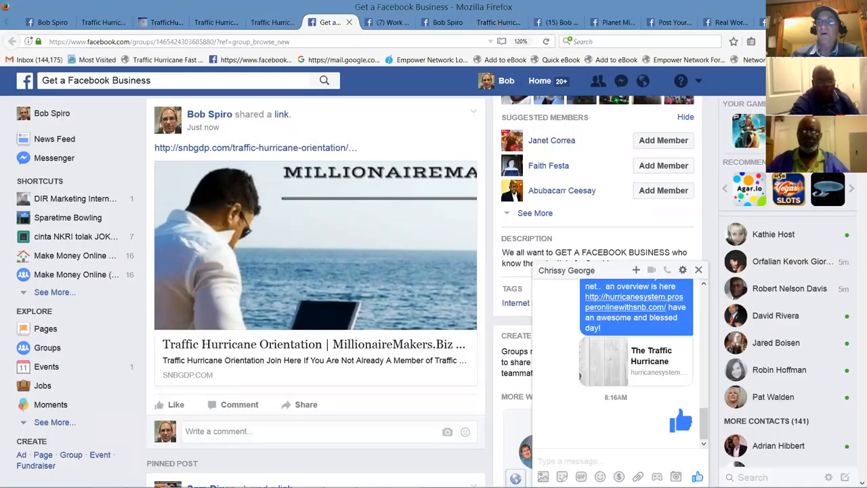
pyautogui.scroll(-2, 379, 23)
pyautogui.scroll(-1, 379, 22)
pyautogui.scroll(-2, 379, 22)
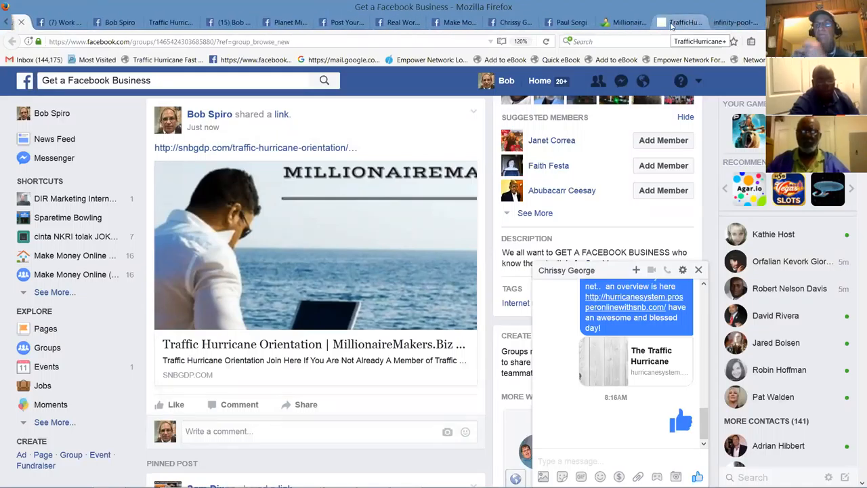
# Step: Return to the Traffic Hurricane Sponsored Members page, back to its top, and go to My Account
pyautogui.click(7, 24)
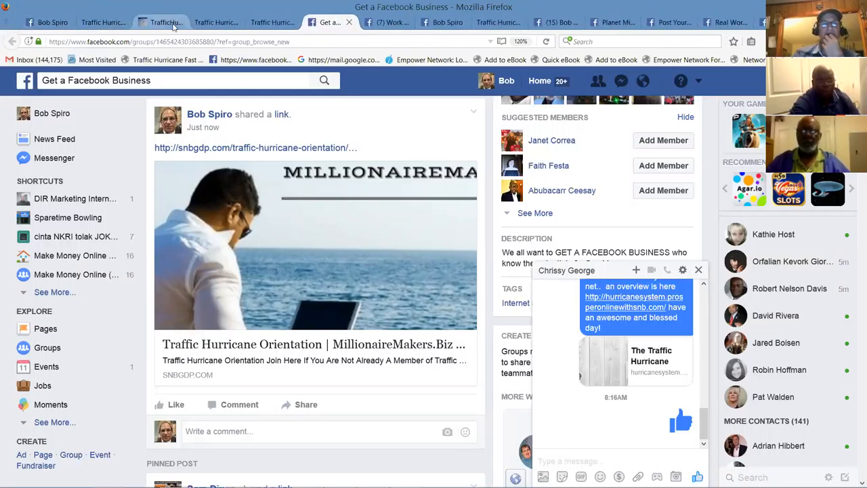
pyautogui.click(164, 22)
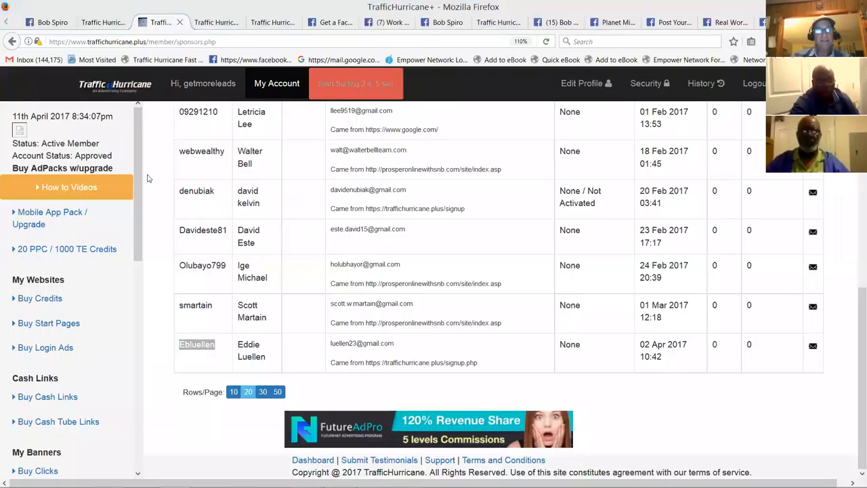
pyautogui.click(215, 88)
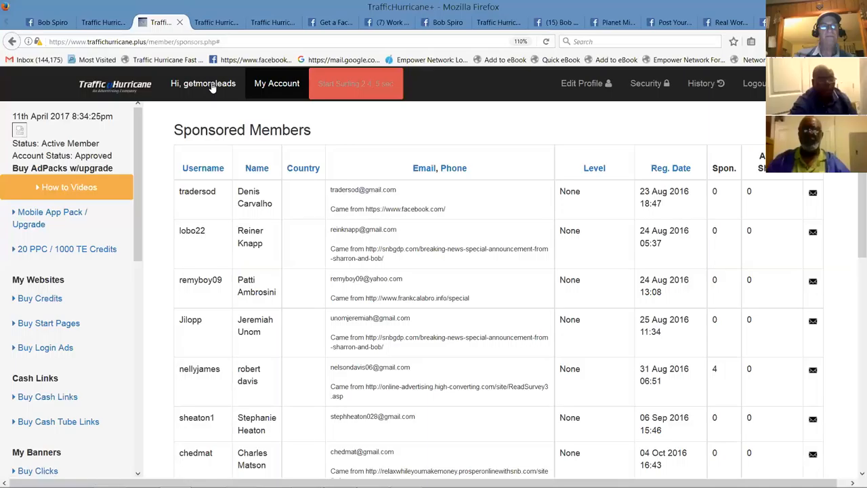
pyautogui.click(272, 91)
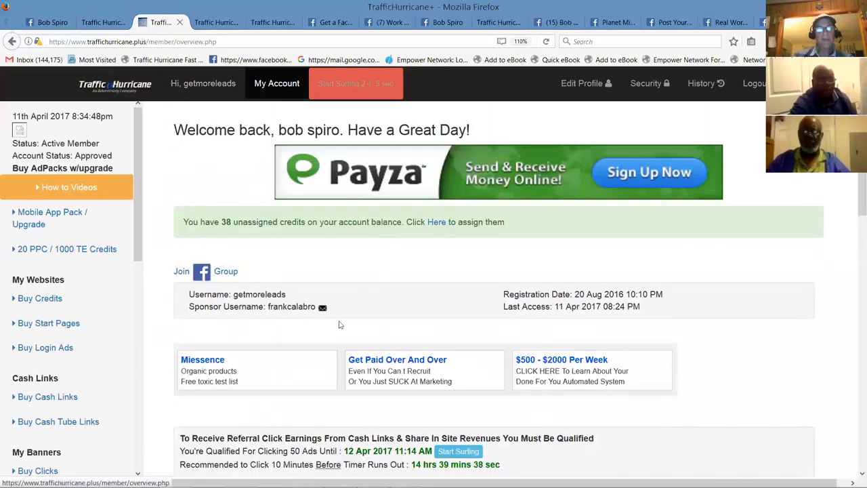
pyautogui.scroll(-3, 441, 272)
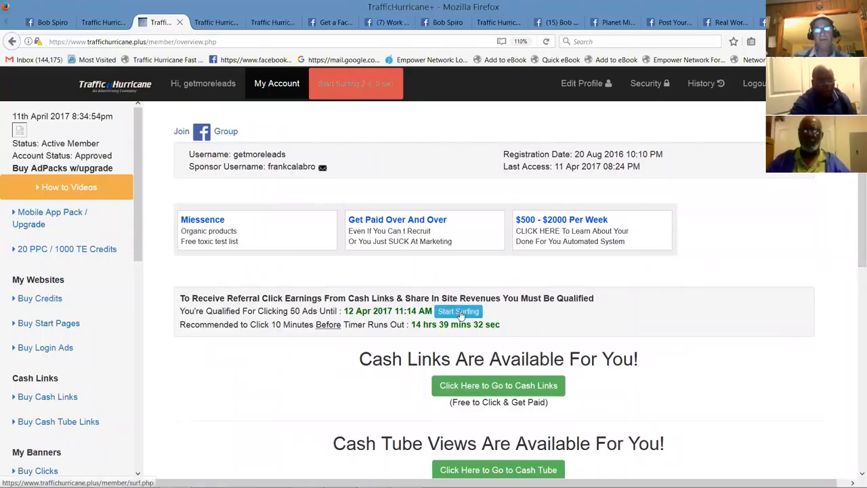
# Step: Begin an ad-surfing session from the My Account overview via Start Surfing
pyautogui.click(458, 313)
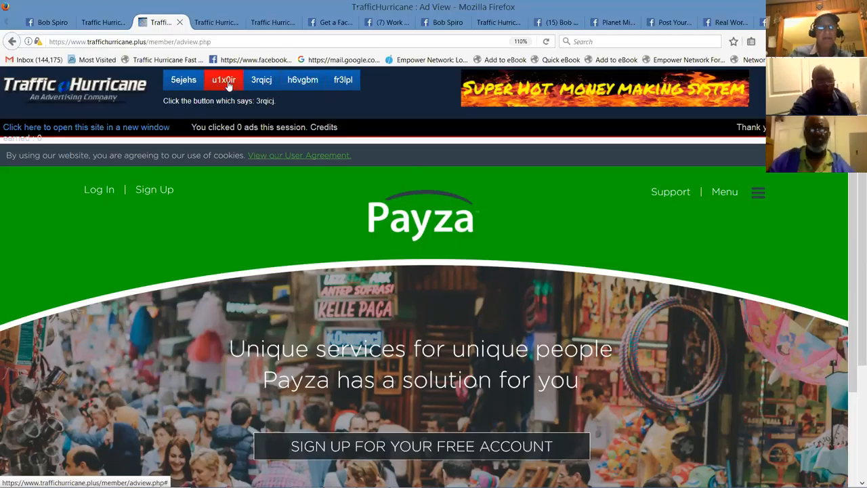
# Step: Credit two surfed ads by matching codes 3rqicj and eolm1e, moving to the next site between them
pyautogui.click(261, 80)
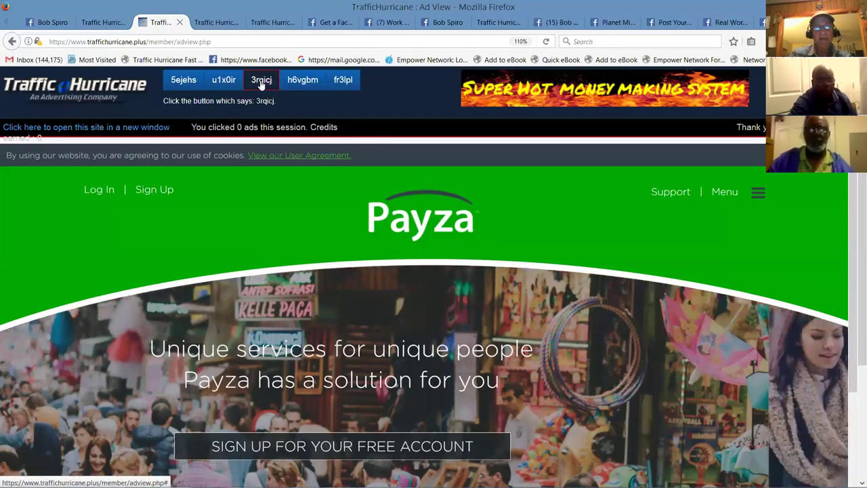
pyautogui.click(260, 80)
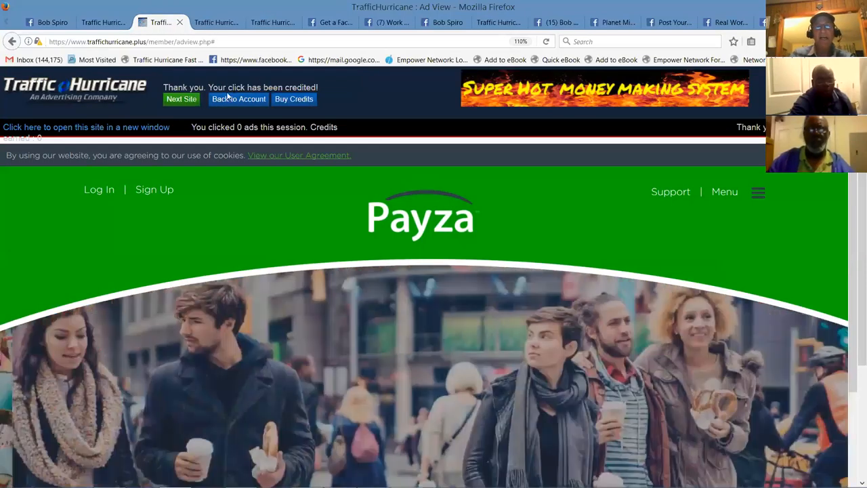
pyautogui.click(175, 101)
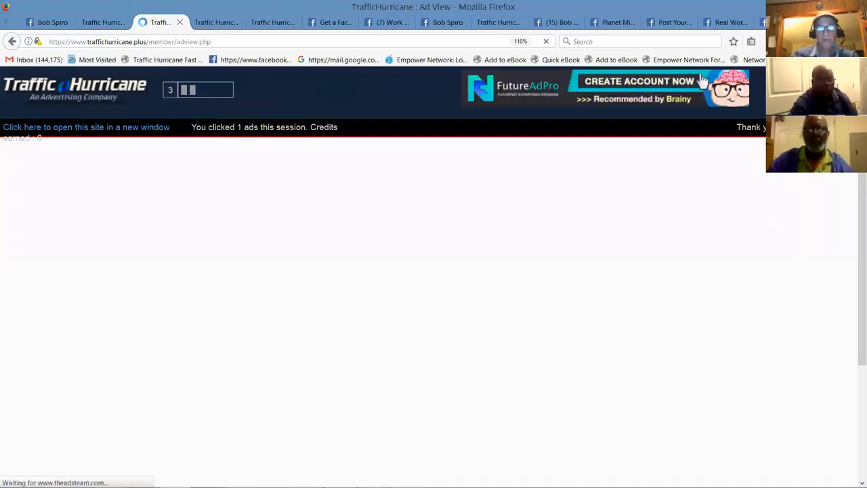
pyautogui.doubleClick(237, 126)
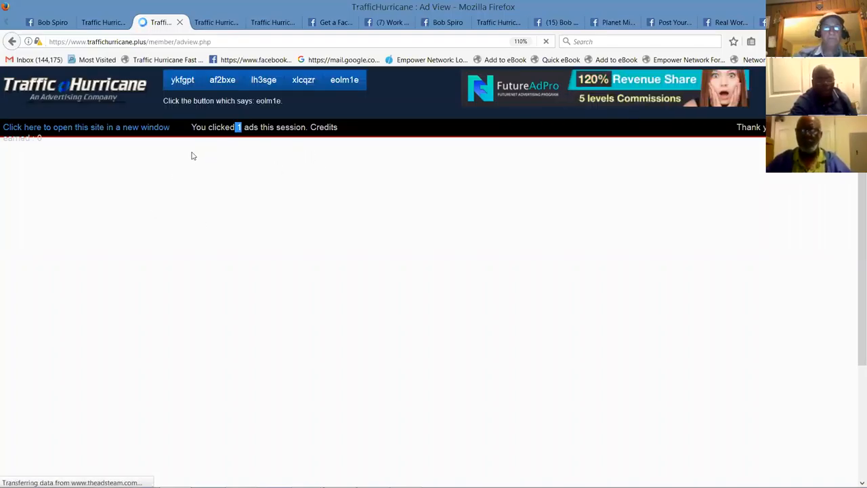
pyautogui.click(340, 83)
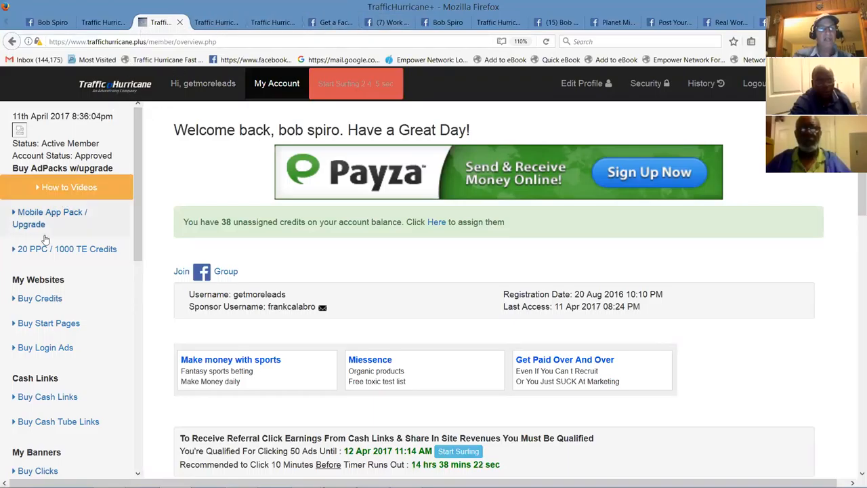
# Step: Review the Buy PPC Service banner ad list (money cake, Speed Feeder) and return to its top
pyautogui.click(96, 249)
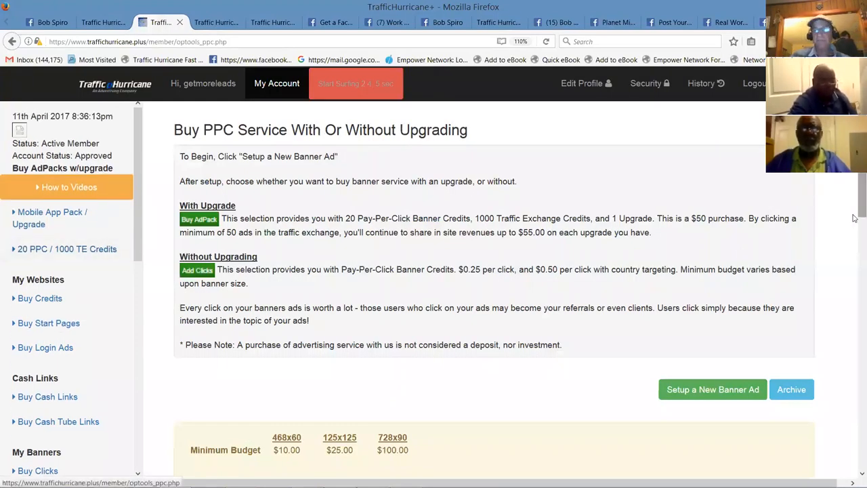
pyautogui.scroll(-5, 854, 236)
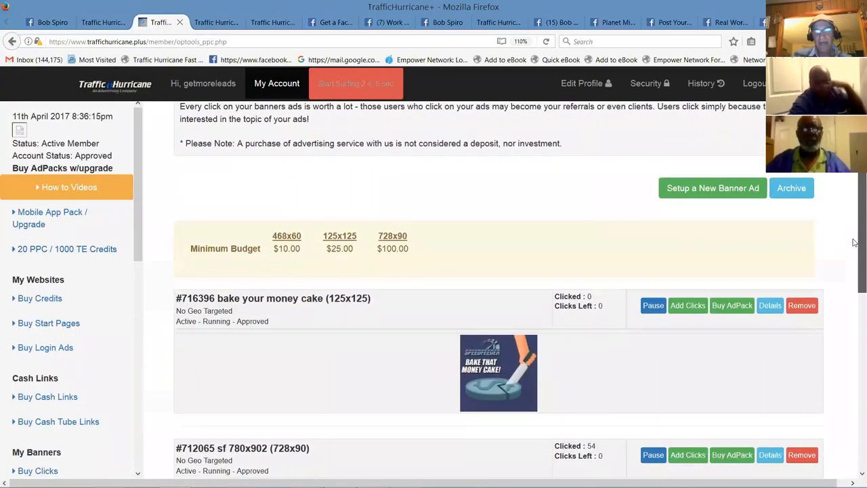
pyautogui.scroll(-1, 854, 244)
pyautogui.scroll(-3, 855, 271)
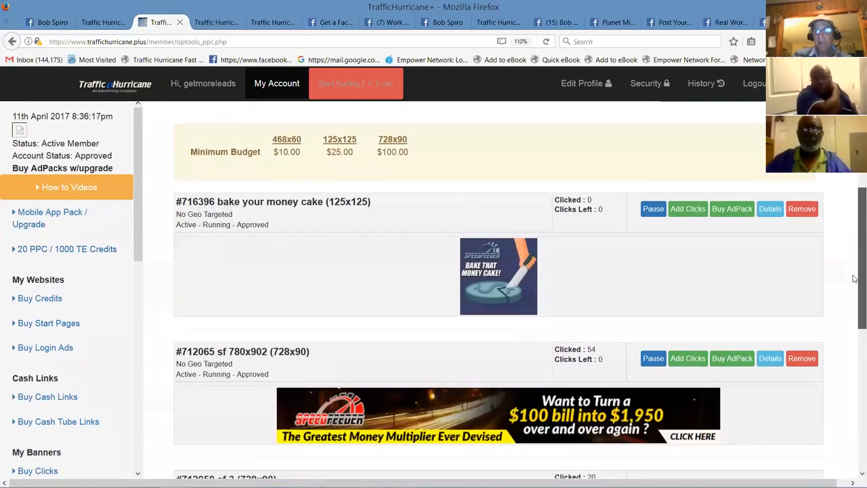
pyautogui.scroll(-1, 854, 278)
pyautogui.scroll(-2, 855, 279)
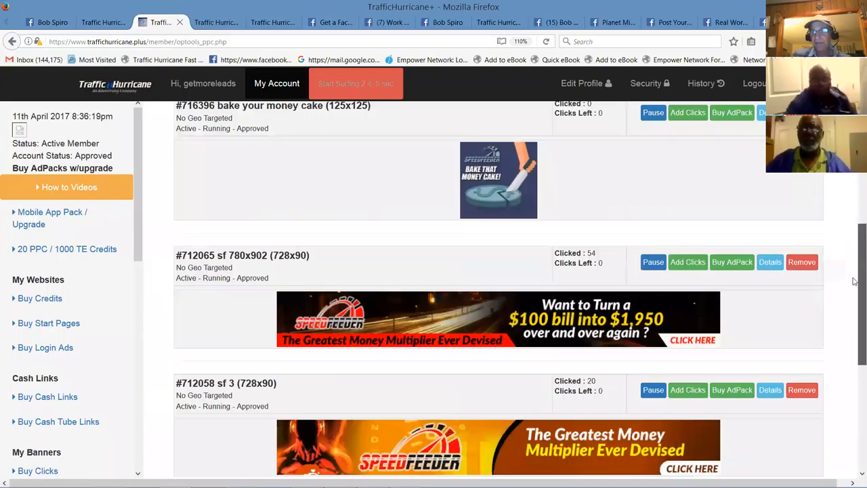
pyautogui.scroll(-1, 854, 278)
pyautogui.scroll(-1, 855, 268)
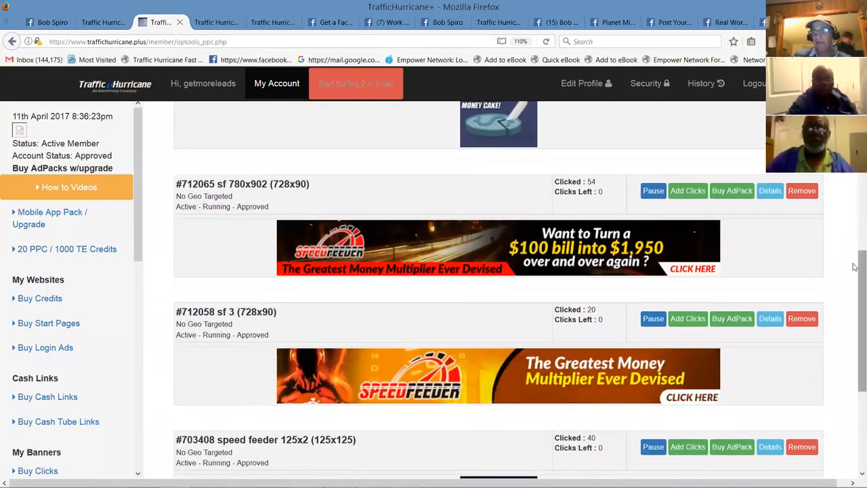
pyautogui.scroll(-1, 855, 278)
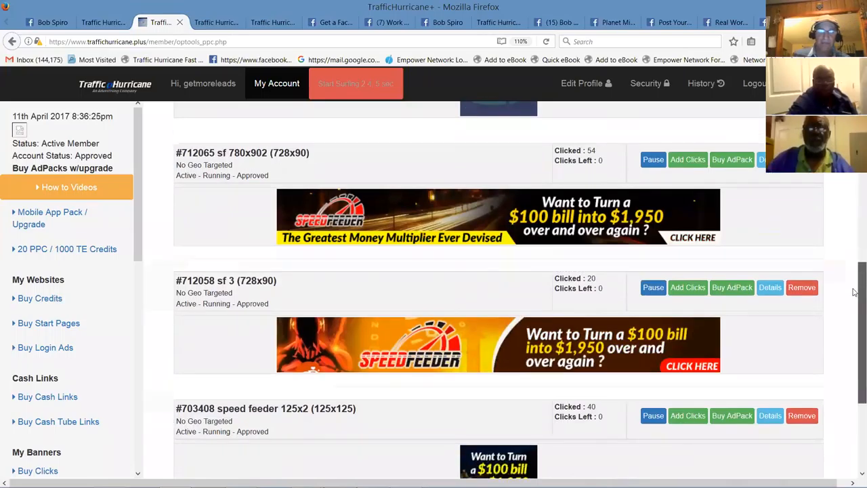
pyautogui.scroll(-2, 853, 291)
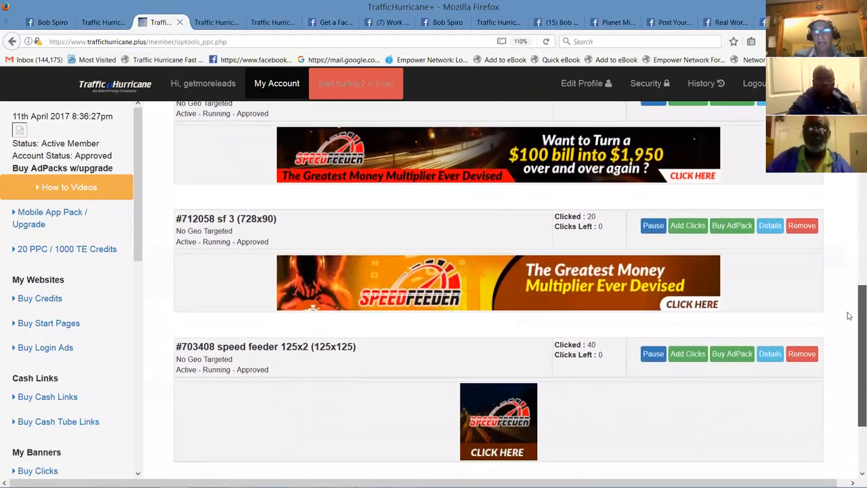
pyautogui.scroll(-1, 848, 316)
pyautogui.scroll(4, 849, 316)
pyautogui.scroll(3, 850, 278)
pyautogui.moveTo(852, 246); pyautogui.dragTo(743, 23)
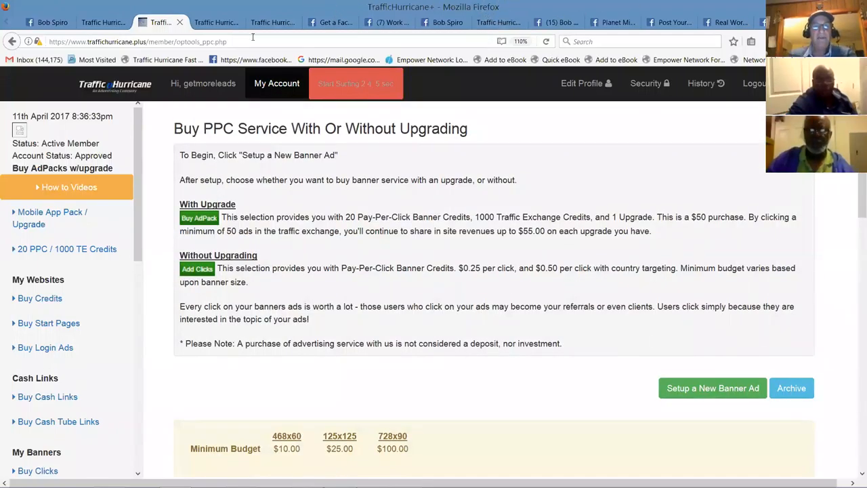
# Step: Copy the top Speed Feeder banner's image address from the MillionaireMakers.Biz Banners page
pyautogui.click(216, 22)
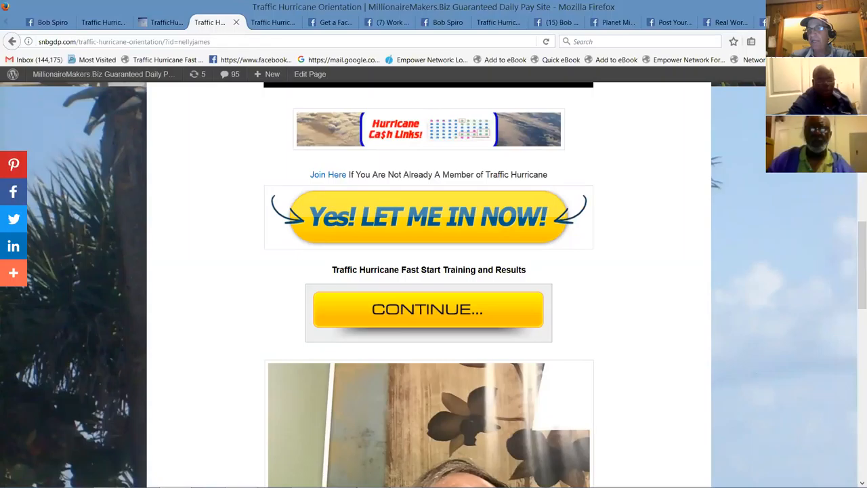
pyautogui.scroll(5, 431, 315)
pyautogui.scroll(5, 431, 315)
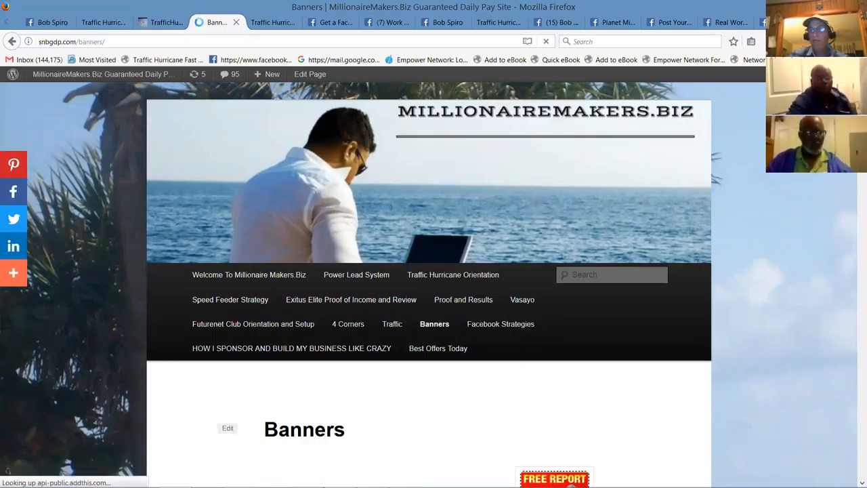
pyautogui.scroll(-2, 850, 164)
pyautogui.scroll(-3, 429, 284)
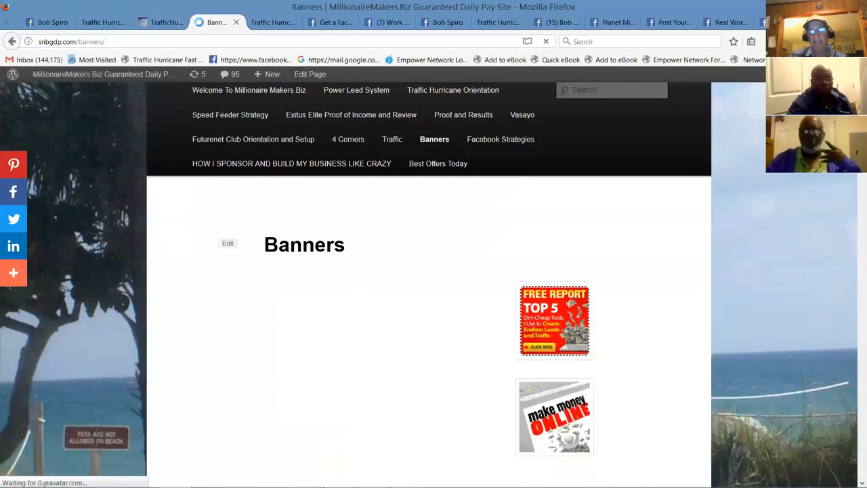
pyautogui.scroll(-5, 428, 284)
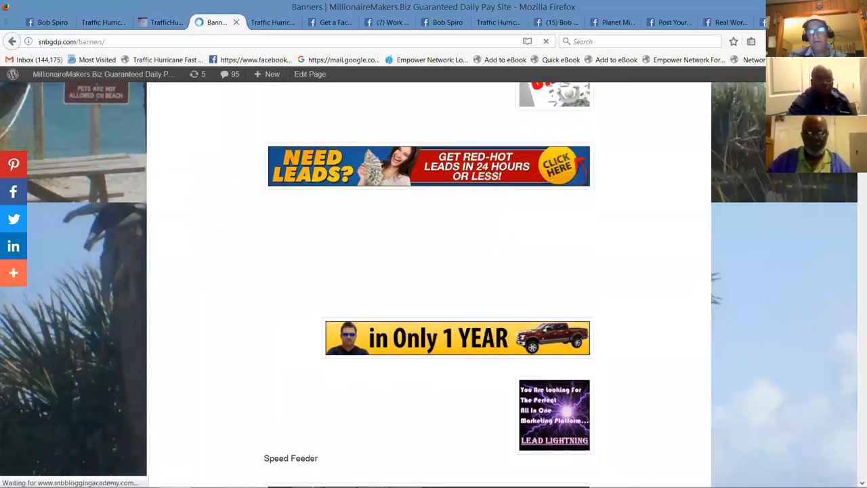
pyautogui.scroll(-3, 429, 285)
pyautogui.scroll(-7, 428, 285)
pyautogui.scroll(4, 429, 284)
pyautogui.scroll(6, 429, 284)
pyautogui.scroll(3, 428, 284)
pyautogui.scroll(-6, 429, 285)
pyautogui.scroll(-2, 707, 132)
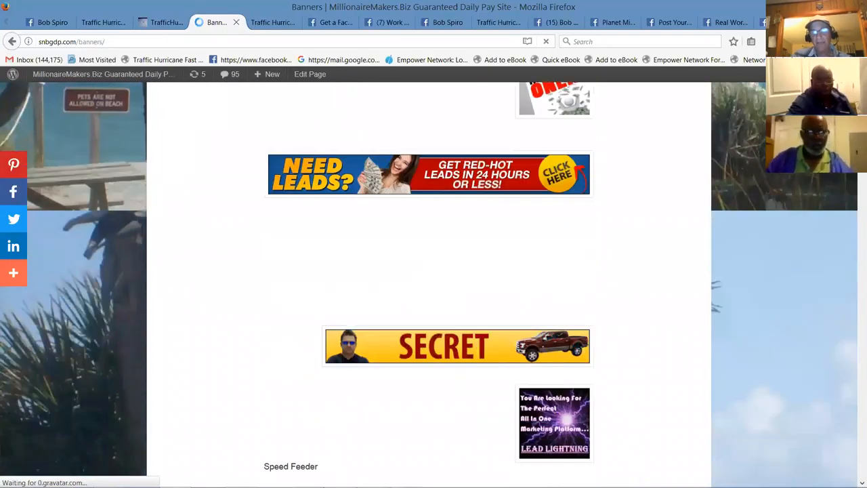
pyautogui.scroll(-3, 706, 132)
pyautogui.scroll(-3, 707, 132)
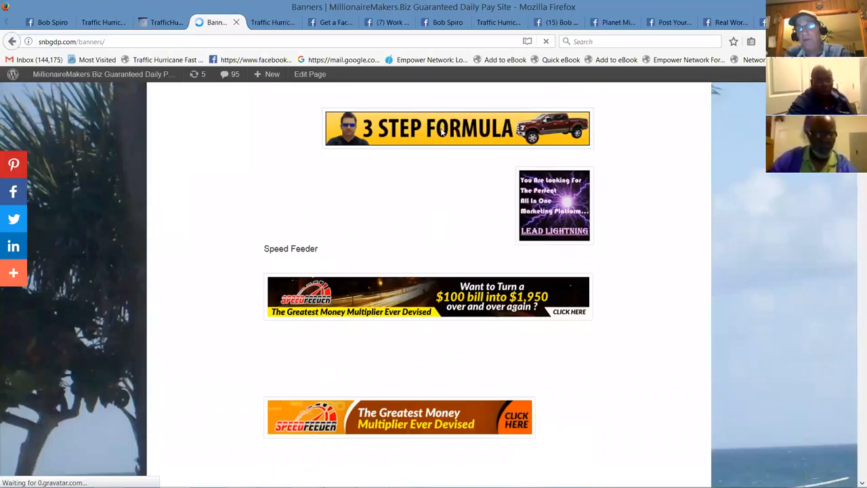
pyautogui.scroll(1, 459, 128)
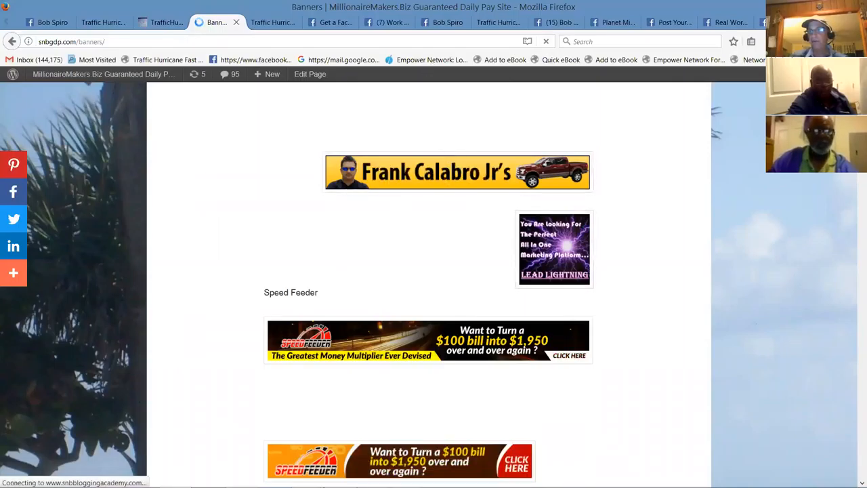
pyautogui.scroll(-3, 433, 285)
pyautogui.scroll(-4, 433, 284)
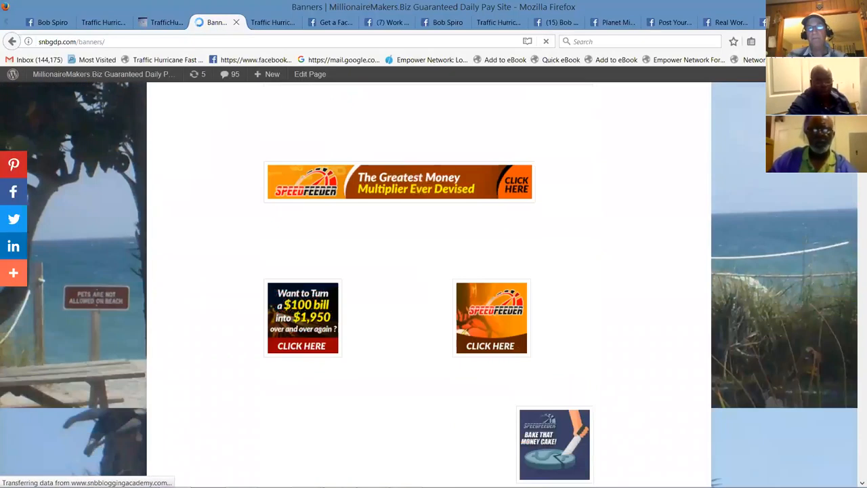
pyautogui.scroll(5, 433, 284)
pyautogui.scroll(-2, 433, 285)
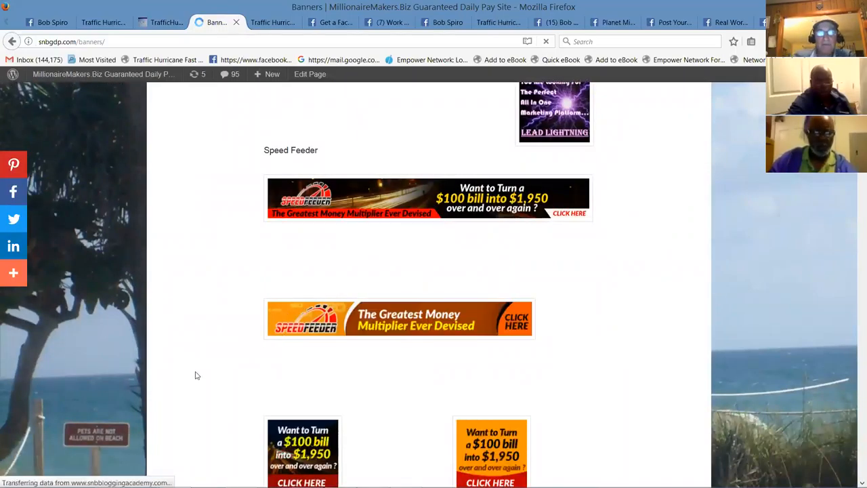
pyautogui.rightClick(391, 189)
pyautogui.click(418, 219)
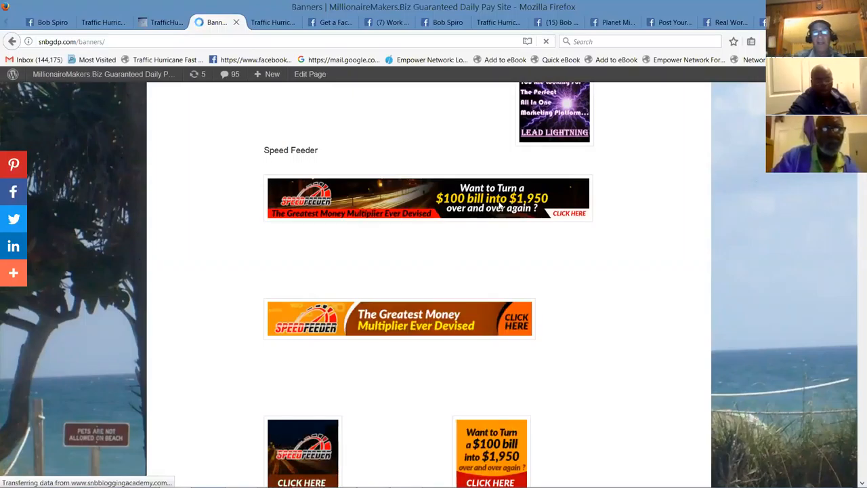
# Step: Start a new Traffic Hurricane banner ad with the copied Speed Feeder image URL
pyautogui.click(80, 23)
pyautogui.click(162, 24)
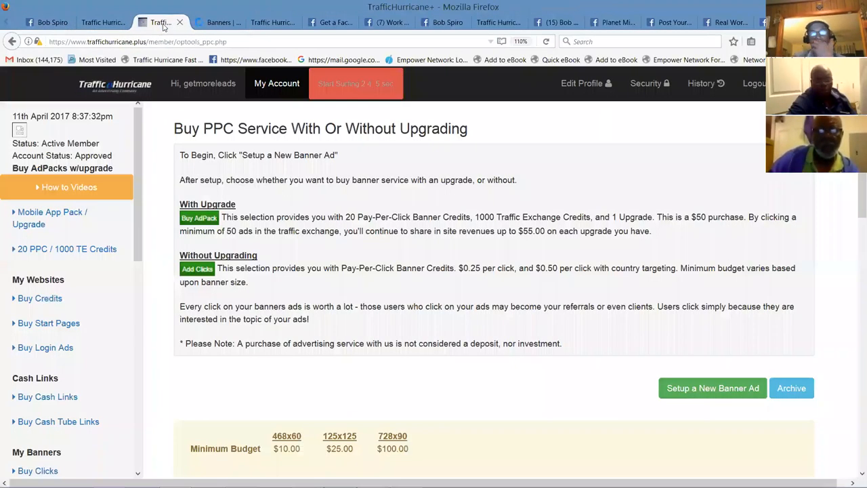
pyautogui.click(709, 390)
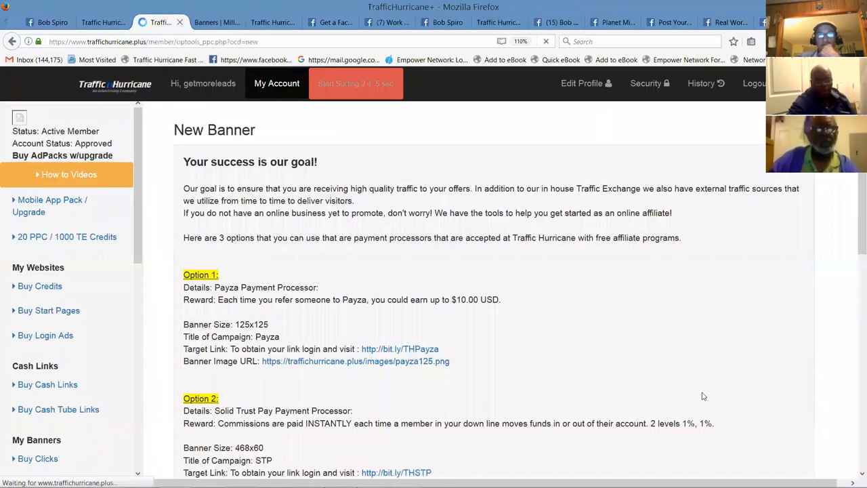
pyautogui.scroll(-6, 853, 234)
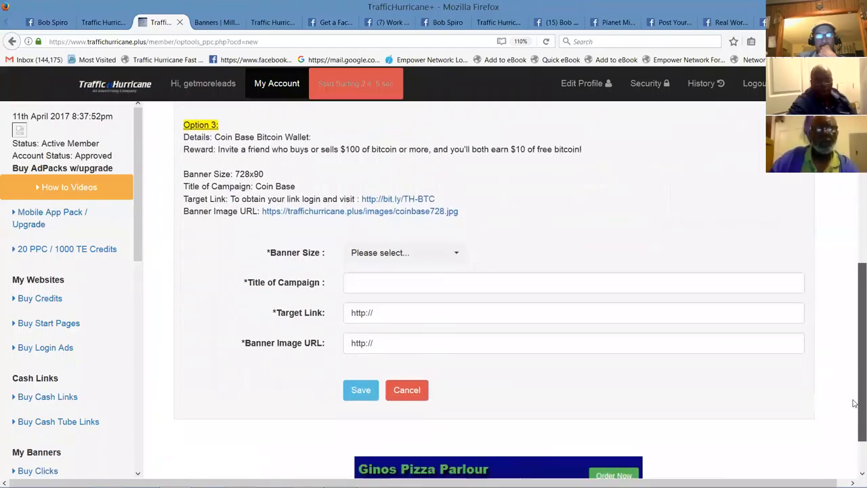
pyautogui.click(378, 340)
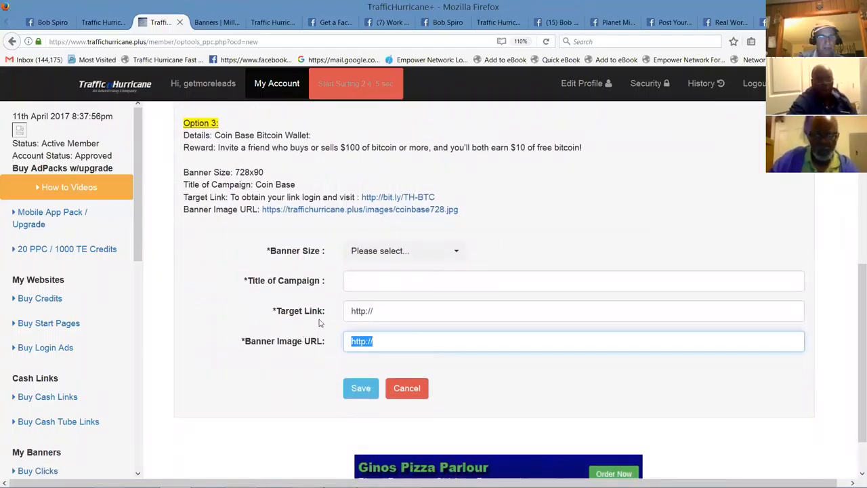
pyautogui.hotkey('ctrl', 'v')
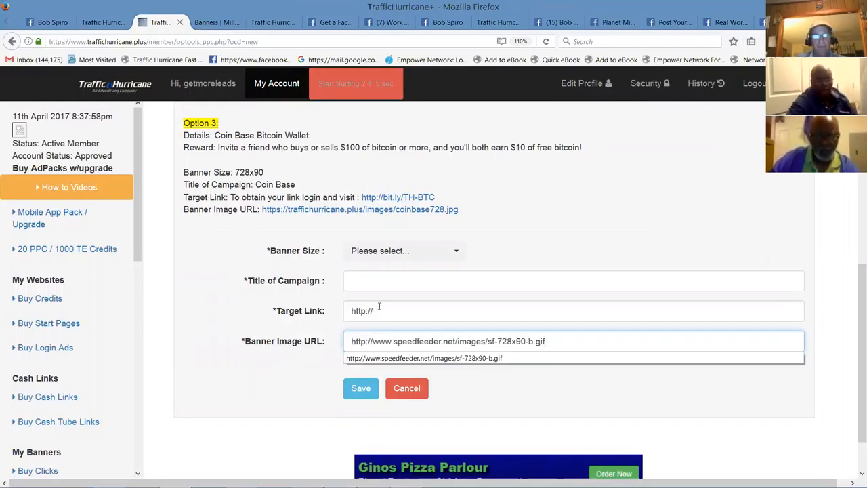
pyautogui.click(382, 306)
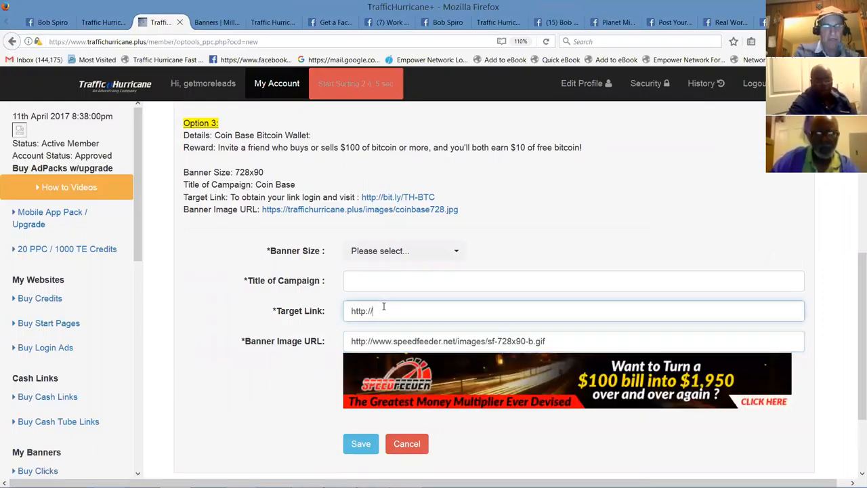
pyautogui.click(383, 306)
pyautogui.write('mil')
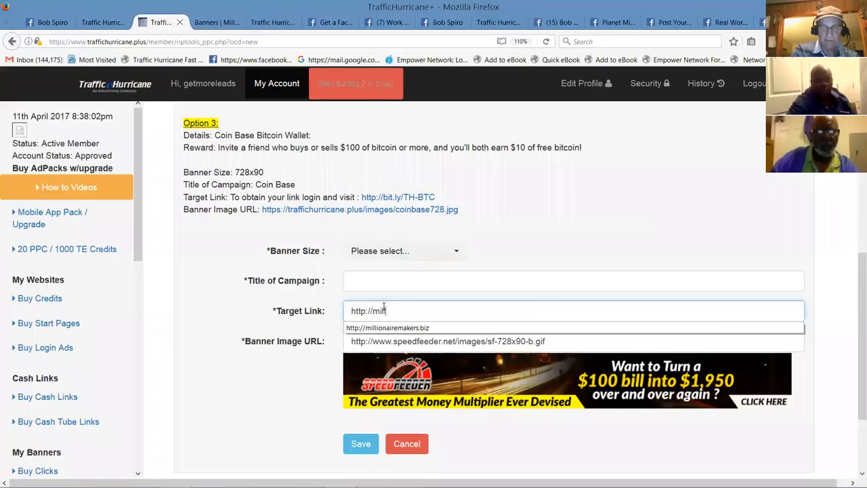
pyautogui.write('ionairema')
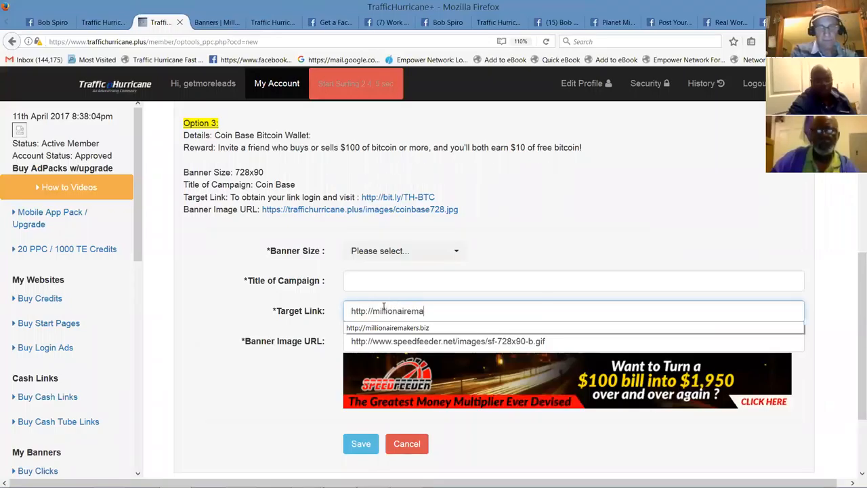
pyautogui.write('kers.')
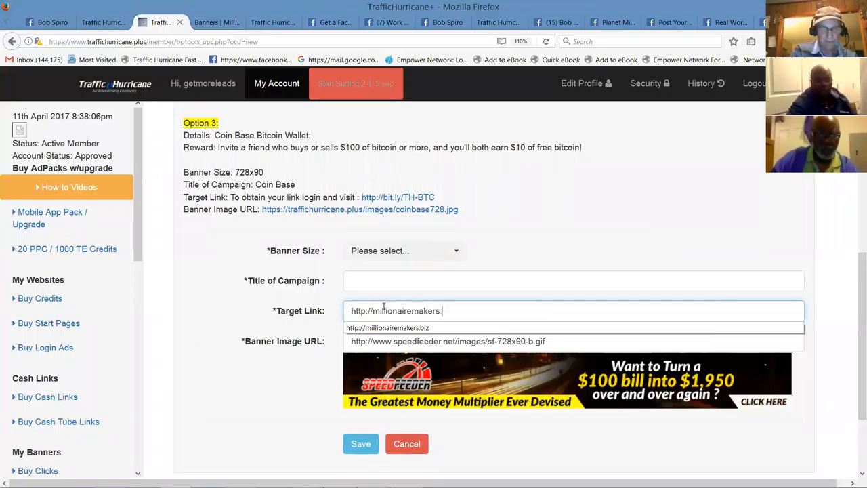
pyautogui.write('biz')
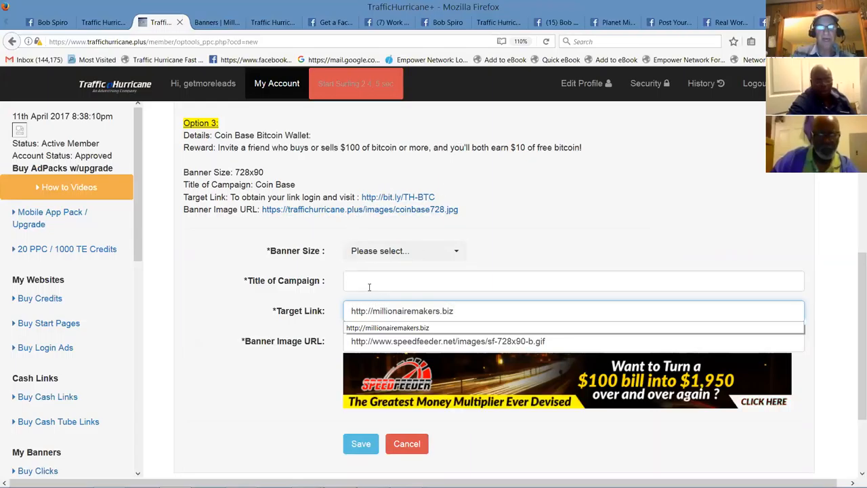
pyautogui.click(369, 285)
pyautogui.write('sf')
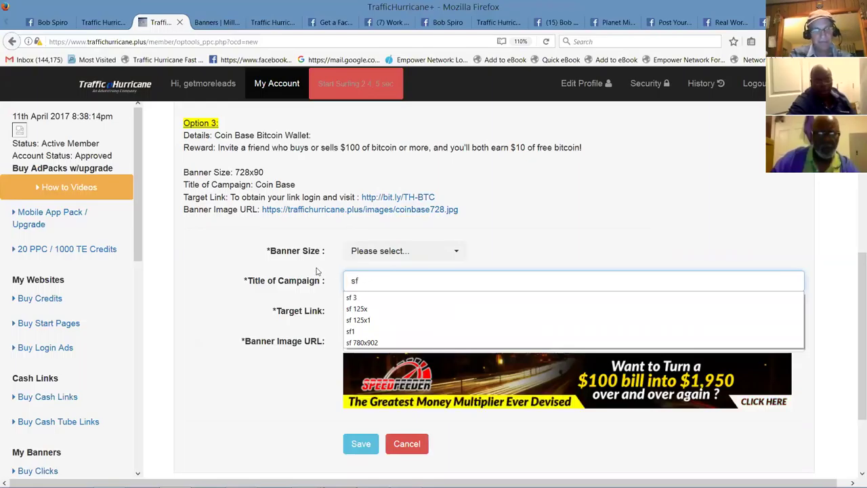
pyautogui.write('3')
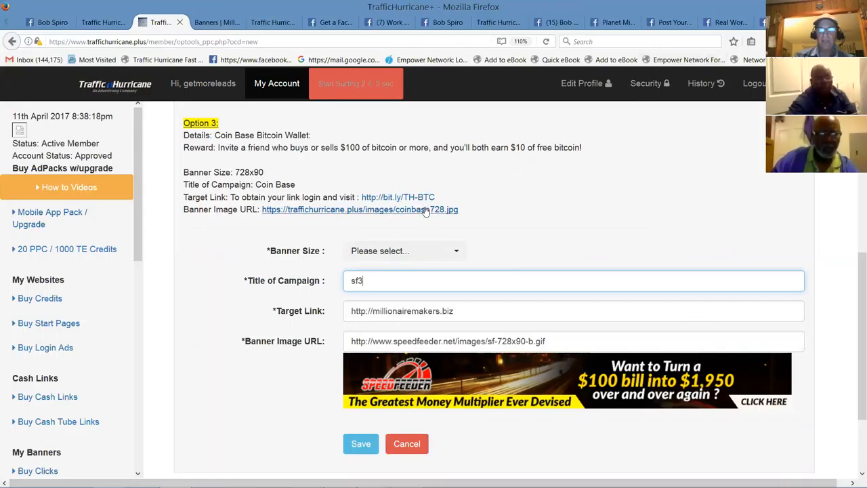
pyautogui.click(447, 251)
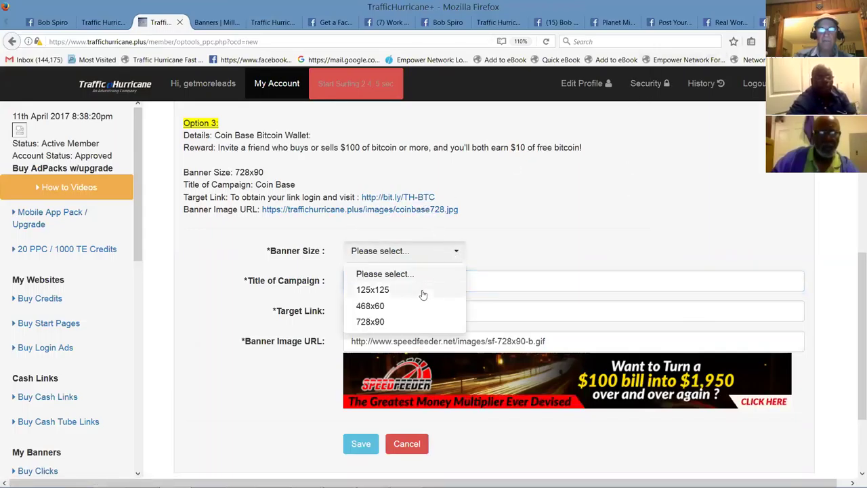
pyautogui.click(366, 323)
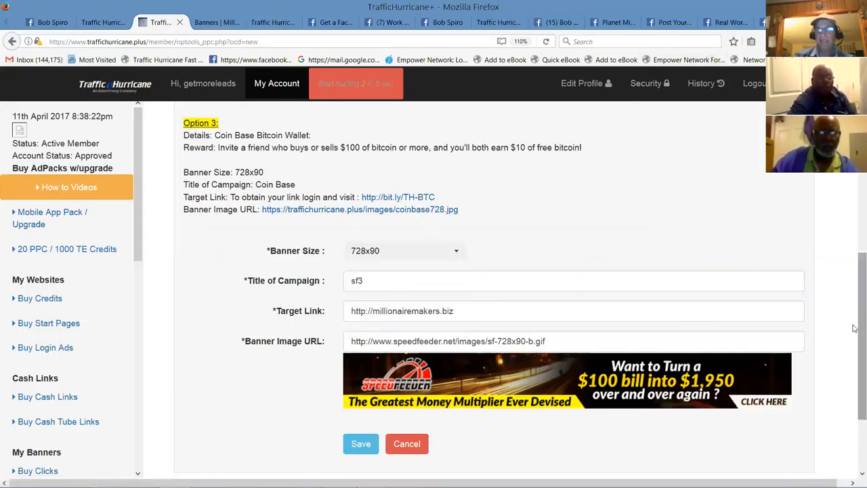
pyautogui.scroll(-3, 854, 327)
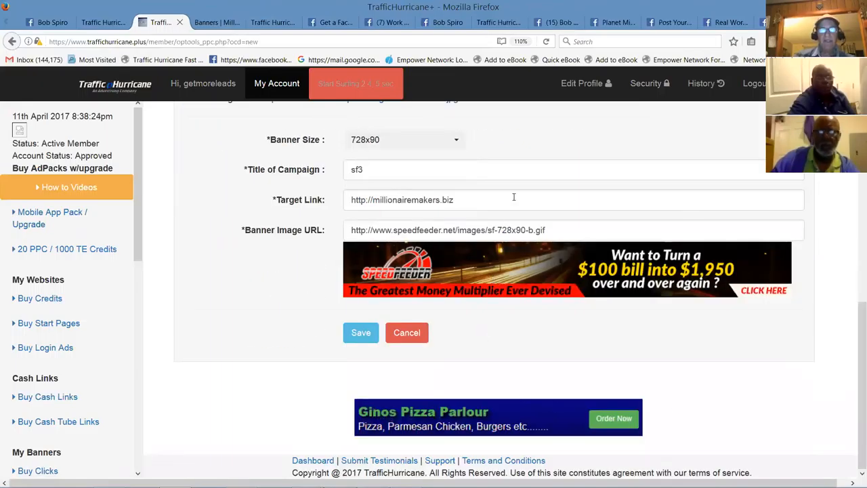
# Step: Save the sf3 banner ad, confirm activation, and return to My Ads
pyautogui.click(356, 337)
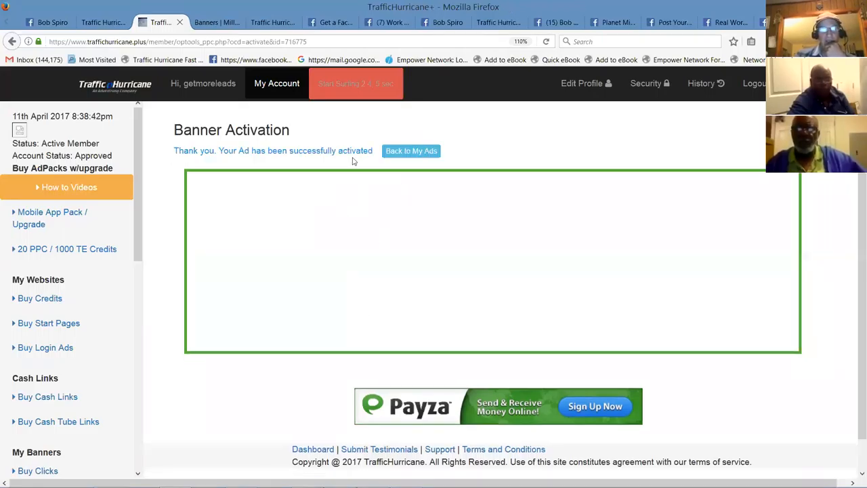
pyautogui.click(411, 153)
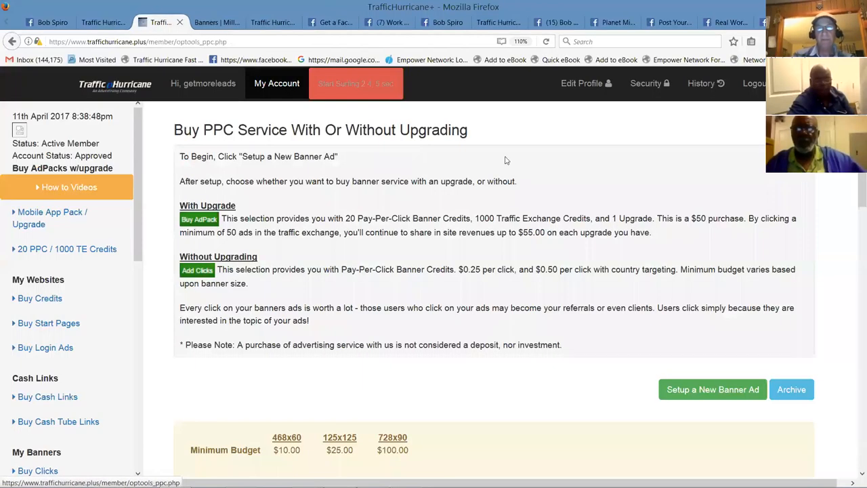
pyautogui.scroll(-1, 854, 218)
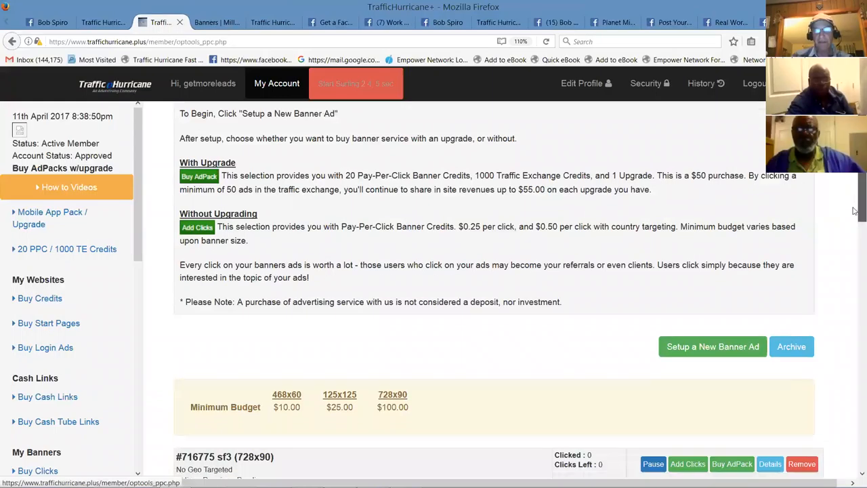
pyautogui.scroll(-3, 855, 219)
pyautogui.scroll(-2, 847, 261)
pyautogui.scroll(-5, 836, 291)
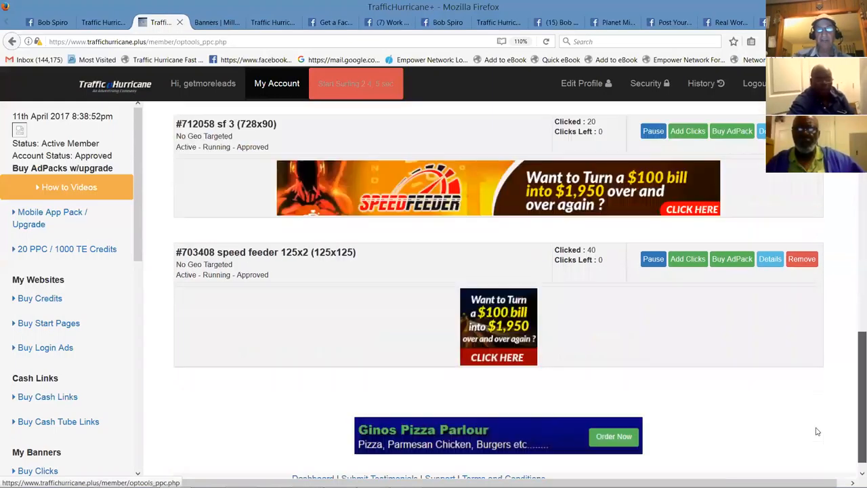
pyautogui.scroll(-1, 816, 431)
pyautogui.scroll(1, 835, 461)
pyautogui.scroll(5, 847, 338)
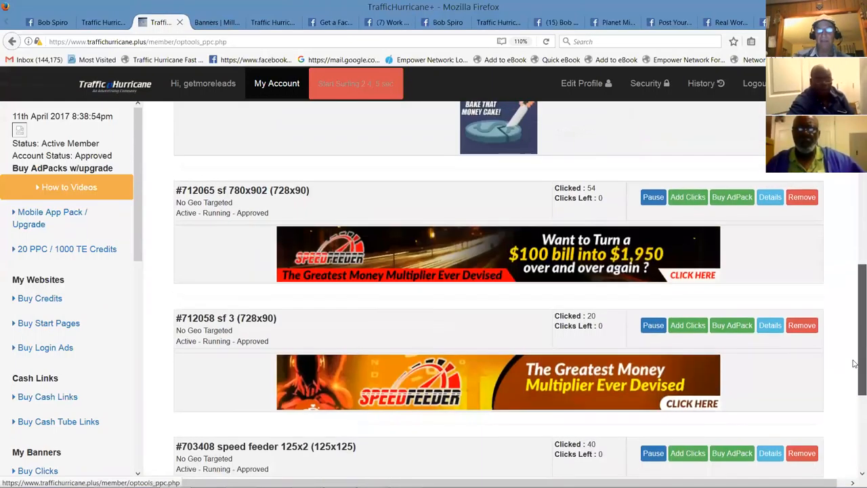
pyautogui.scroll(7, 853, 271)
pyautogui.scroll(2, 854, 239)
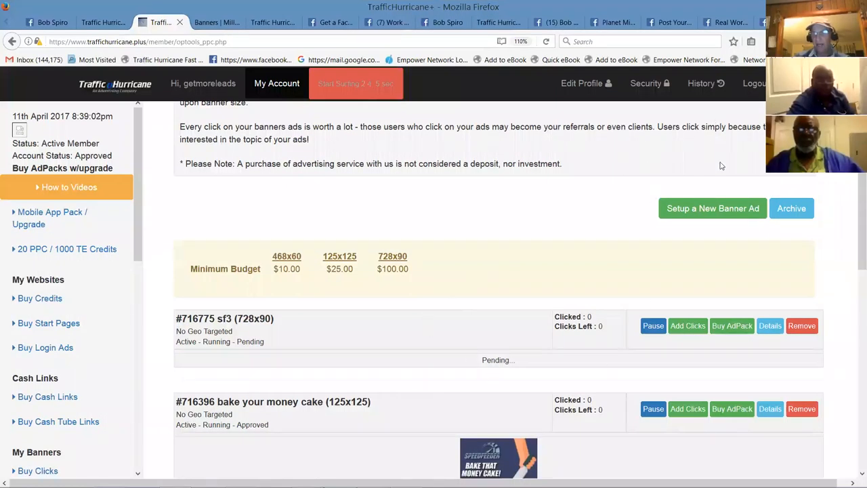
# Step: Start buying an AdPack for the new pending sf3 (728x90) banner
pyautogui.click(735, 326)
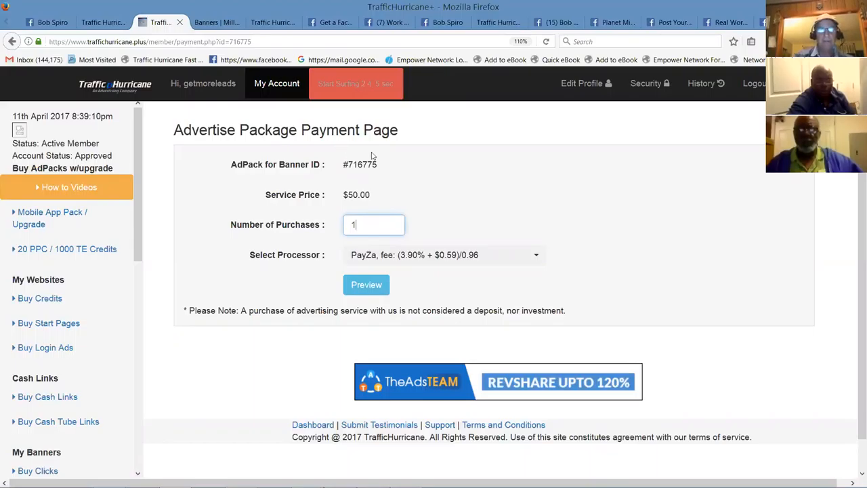
pyautogui.write('0')
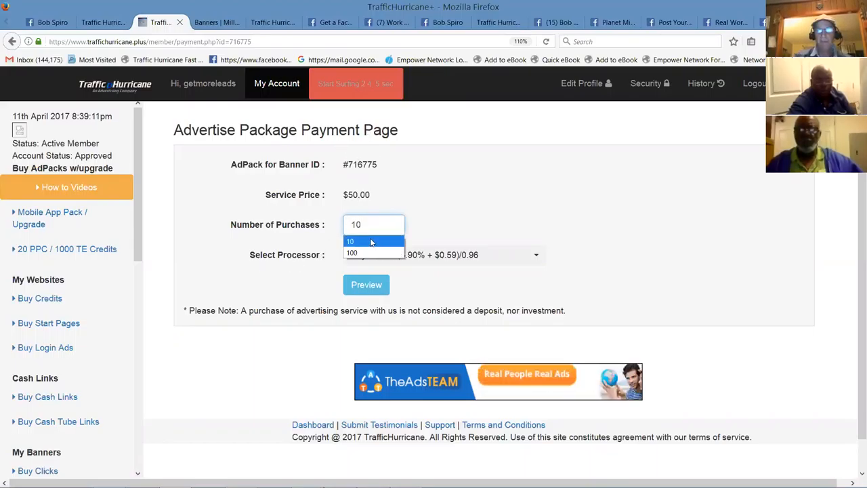
# Step: Order 10 AdPacks on banner #716775 through the Gateway processor and preview the totals
pyautogui.click(371, 240)
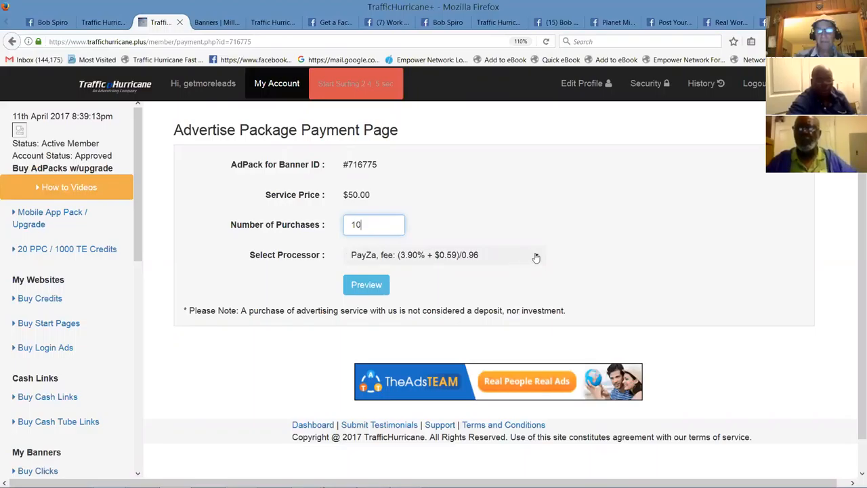
pyautogui.click(536, 255)
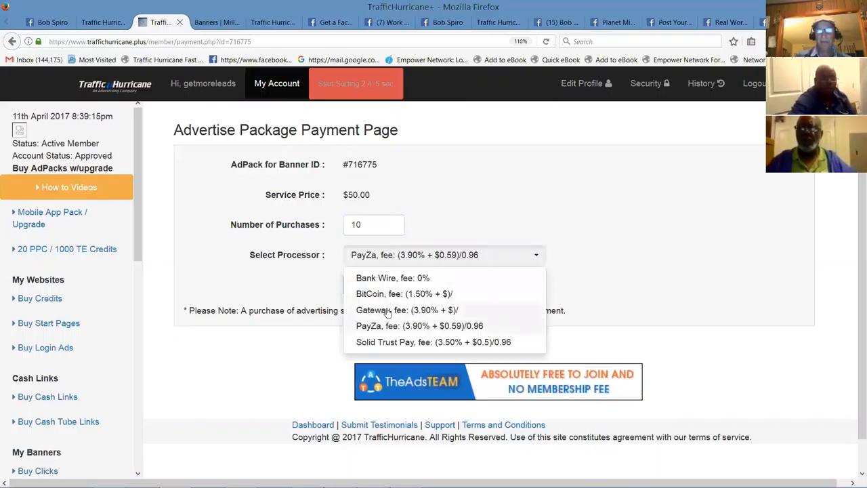
pyautogui.click(388, 309)
pyautogui.click(371, 284)
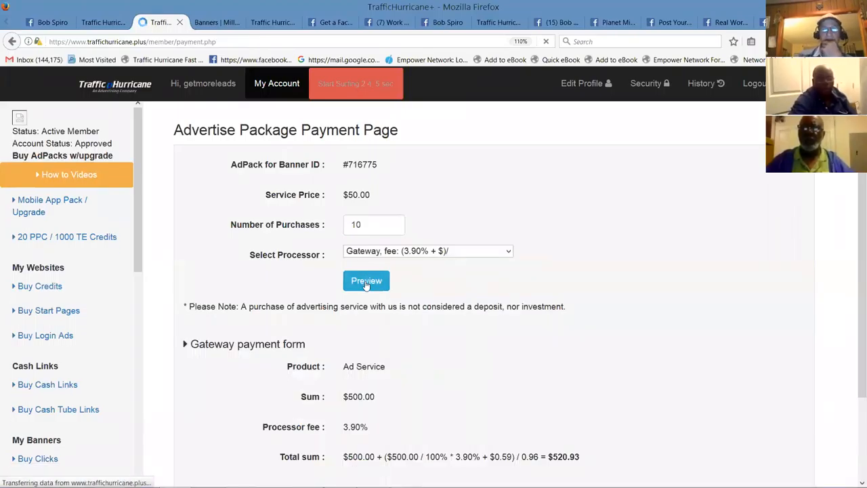
pyautogui.scroll(-3, 853, 339)
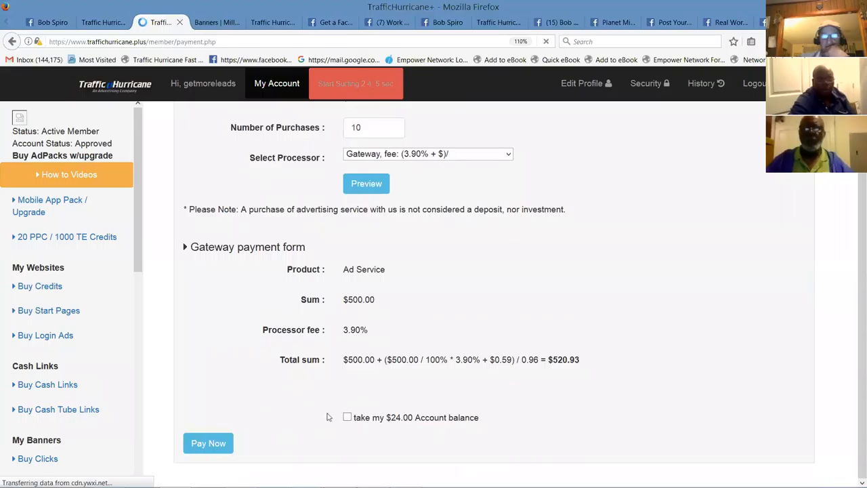
# Step: Apply the $24 account balance, recalculate, and pay the total through to Payza checkout
pyautogui.click(347, 418)
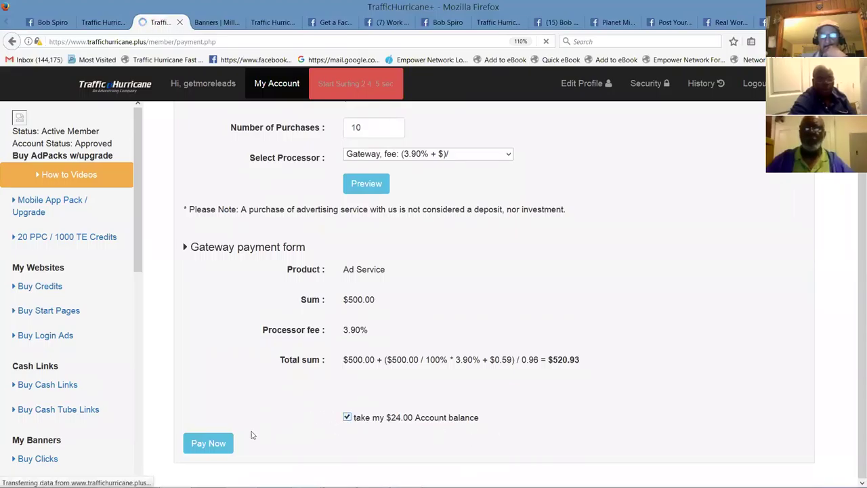
pyautogui.click(211, 443)
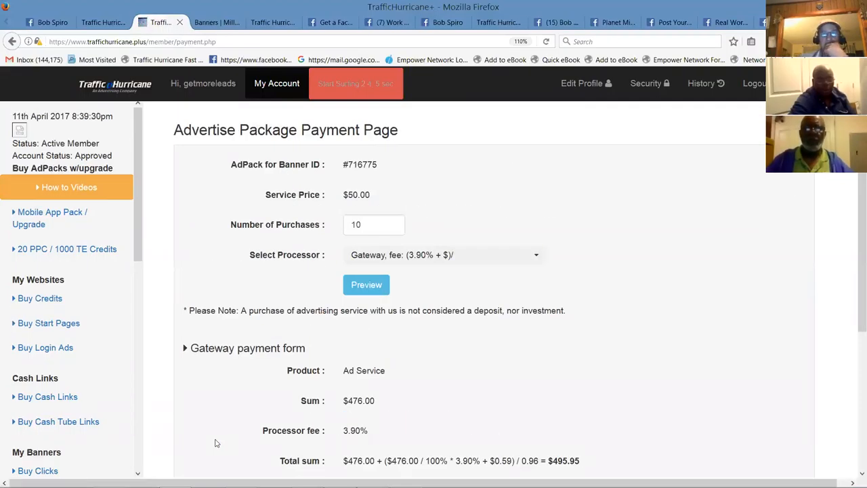
pyautogui.moveTo(854, 345); pyautogui.dragTo(853, 440)
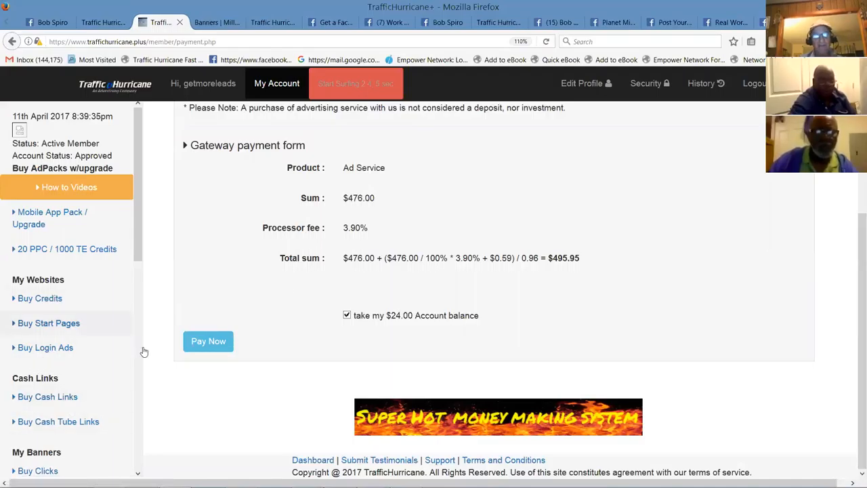
pyautogui.click(209, 342)
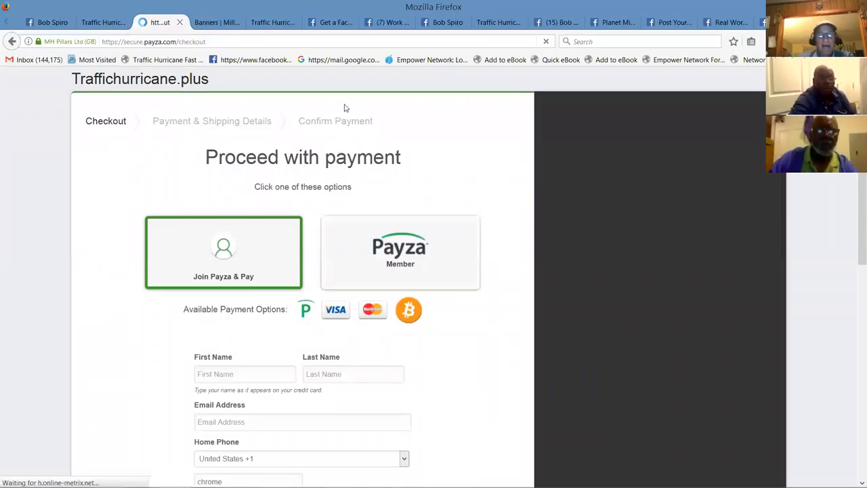
# Step: Choose the existing Payza member sign-in at checkout, then abandon the Payza checkout without paying
pyautogui.click(389, 270)
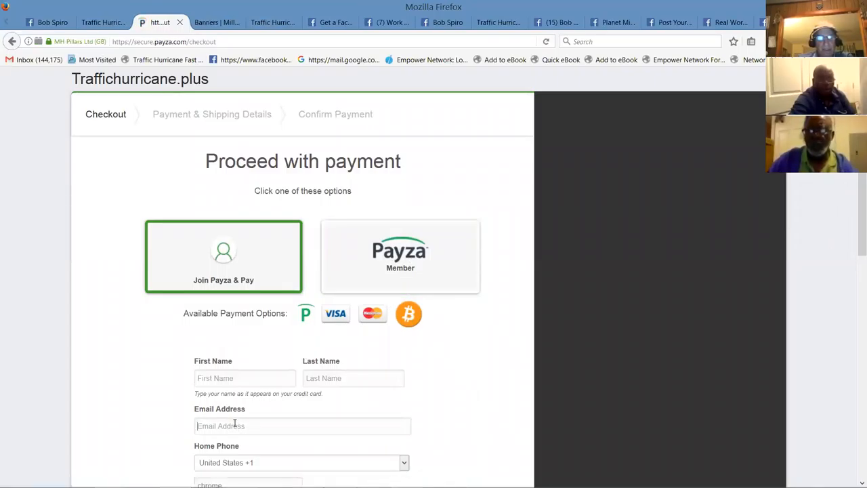
pyautogui.click(402, 277)
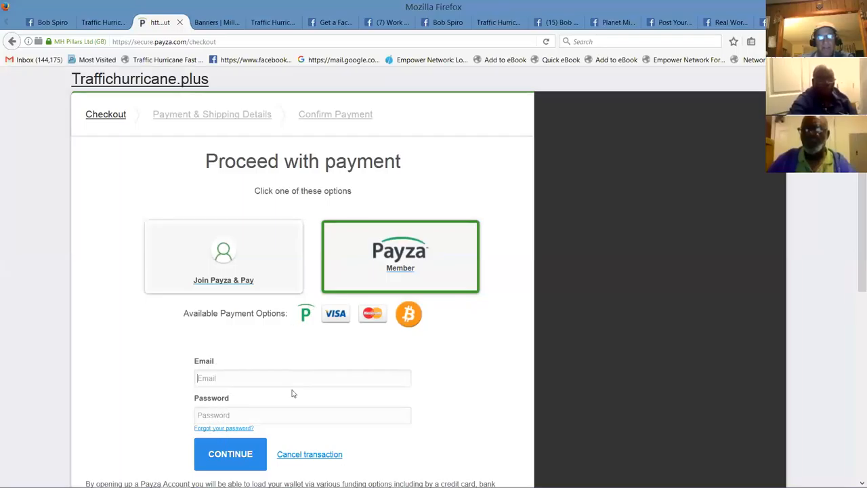
pyautogui.scroll(-3, 847, 264)
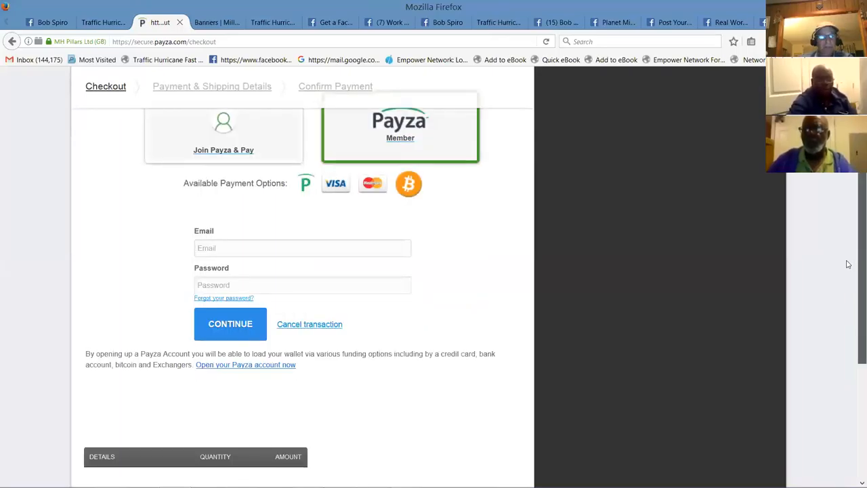
pyautogui.scroll(3, 847, 264)
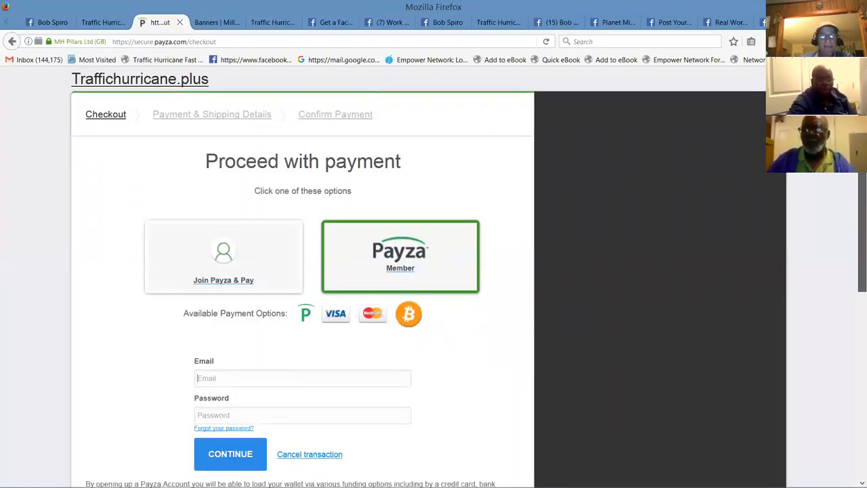
pyautogui.click(179, 23)
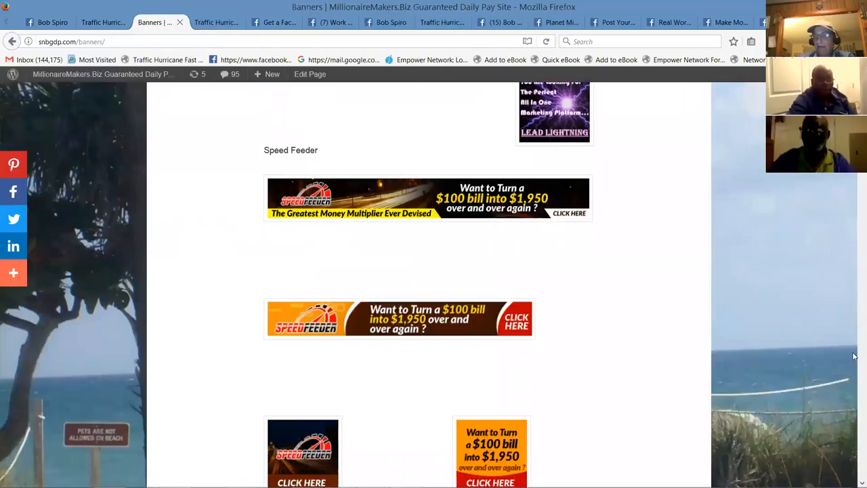
pyautogui.scroll(1, 433, 284)
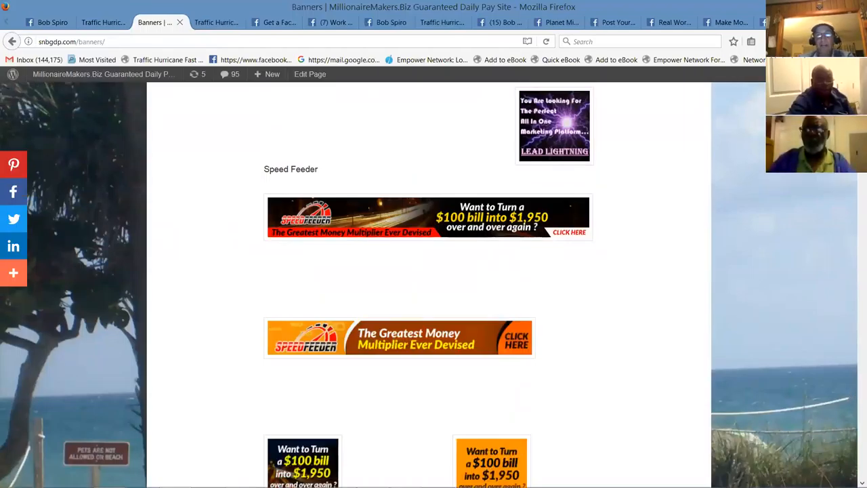
pyautogui.scroll(5, 433, 284)
pyautogui.scroll(-6, 433, 284)
pyautogui.scroll(2, 433, 285)
pyautogui.scroll(7, 434, 284)
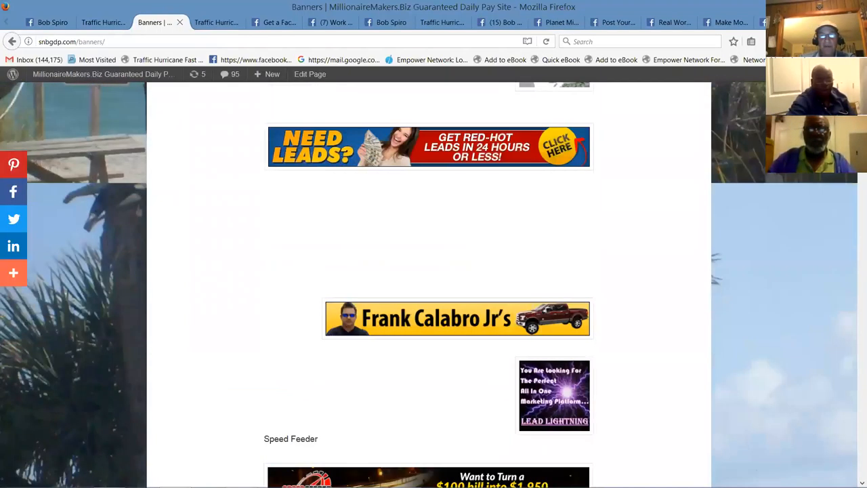
pyautogui.scroll(4, 434, 285)
pyautogui.scroll(3, 433, 284)
pyautogui.scroll(-1, 551, 145)
pyautogui.scroll(-5, 551, 144)
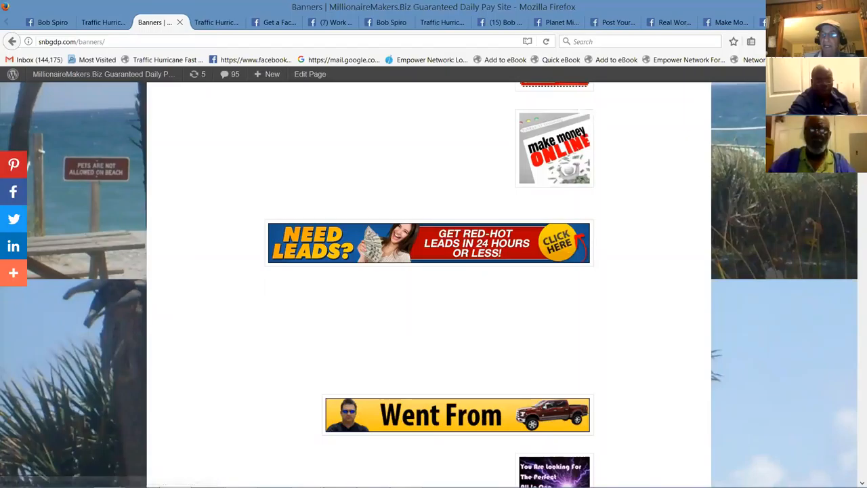
pyautogui.scroll(-5, 433, 285)
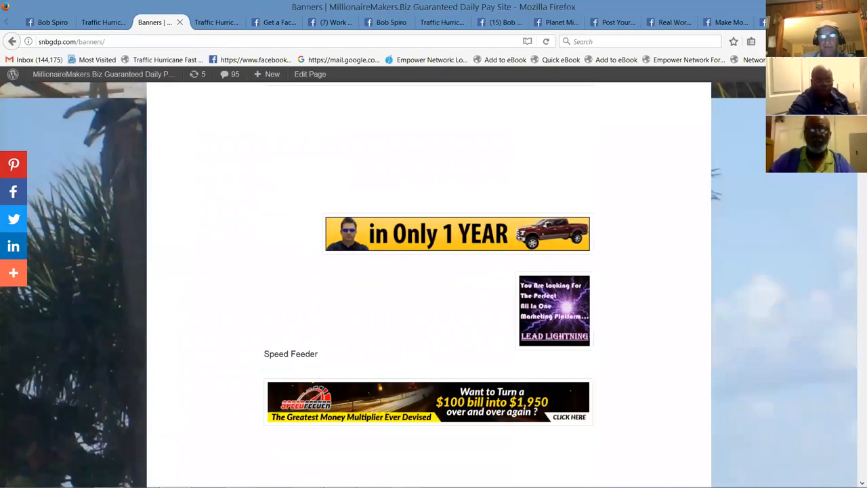
pyautogui.scroll(-4, 433, 285)
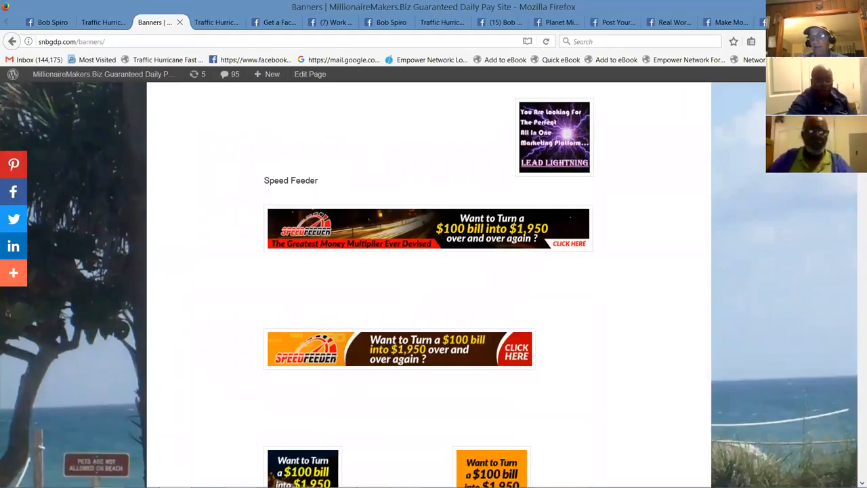
pyautogui.scroll(4, 433, 284)
pyautogui.scroll(-4, 434, 284)
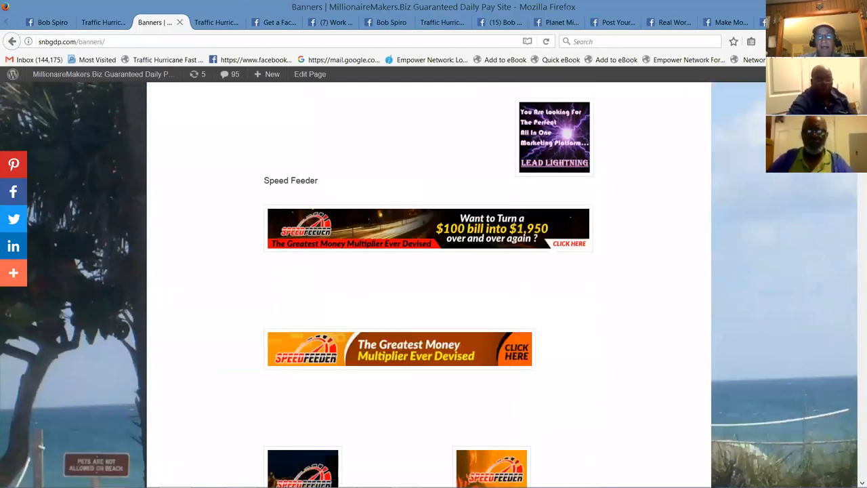
pyautogui.scroll(-1, 433, 284)
pyautogui.scroll(-4, 433, 285)
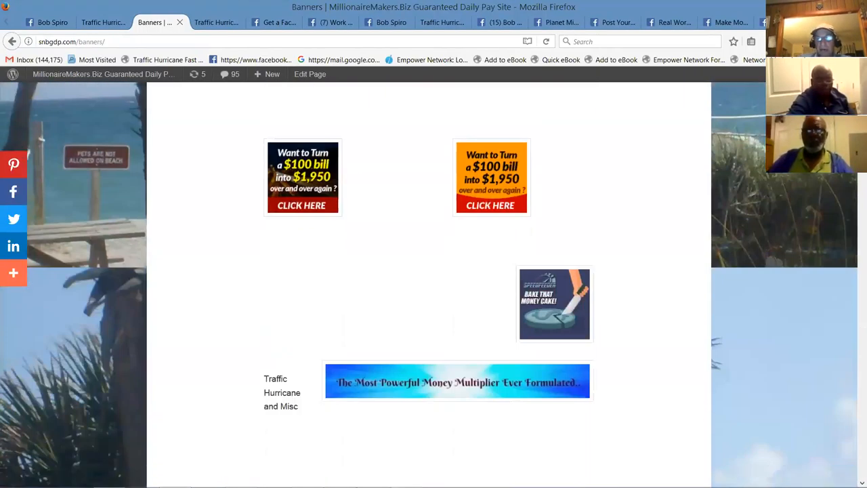
pyautogui.scroll(1, 371, 344)
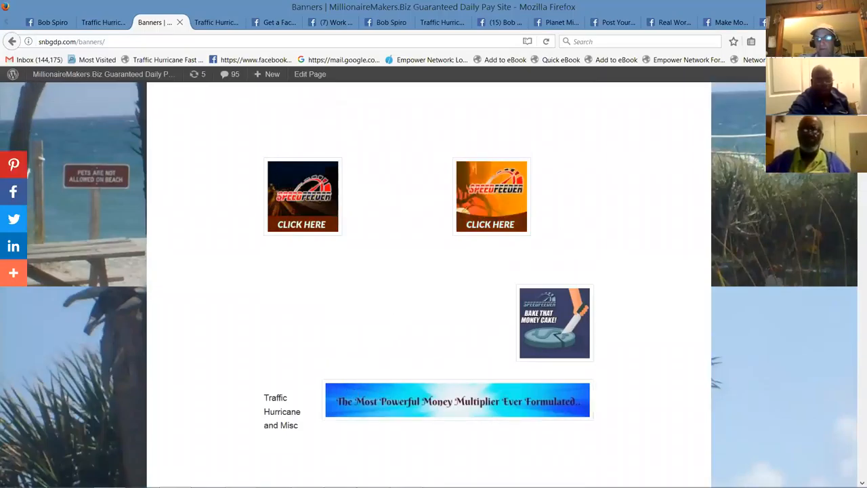
pyautogui.scroll(-3, 503, 383)
pyautogui.scroll(-4, 300, 333)
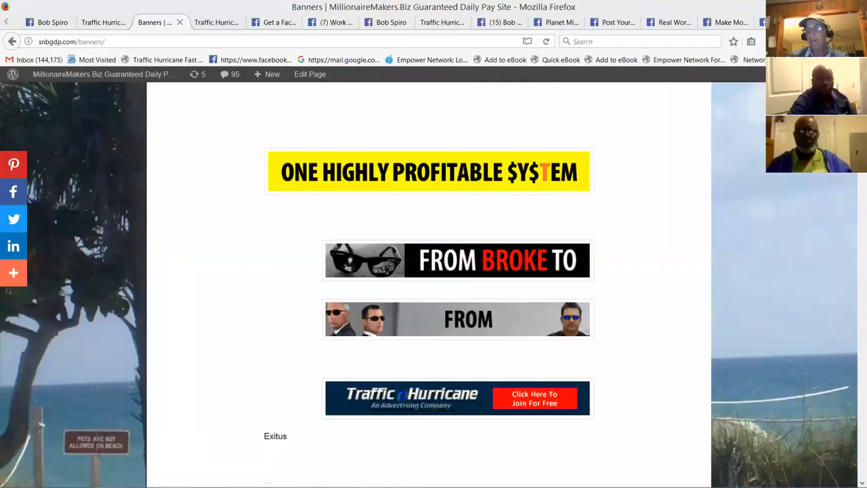
# Step: Open a new browser tab after reviewing the Speed Feeder and Traffic Hurricane banners
pyautogui.hotkey('ctrl', 't')
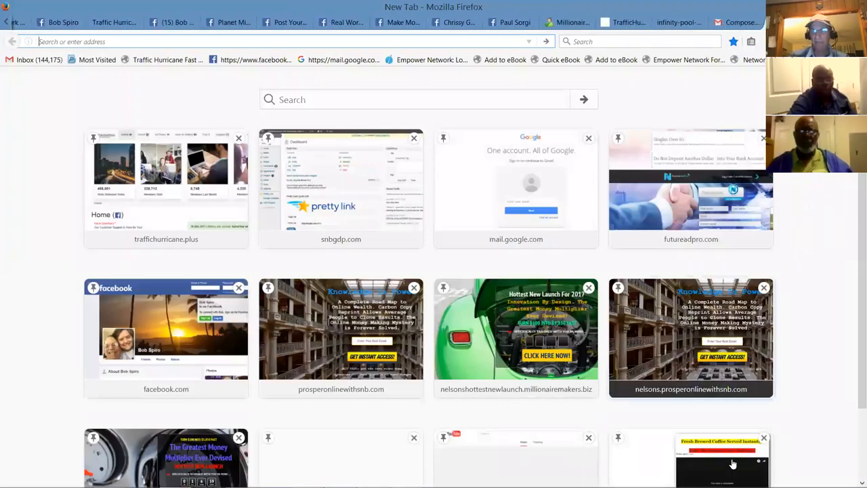
# Step: Visit the summa.mlmleadgenpros.com challenge site and go to its Member Login for site administration
pyautogui.click(726, 471)
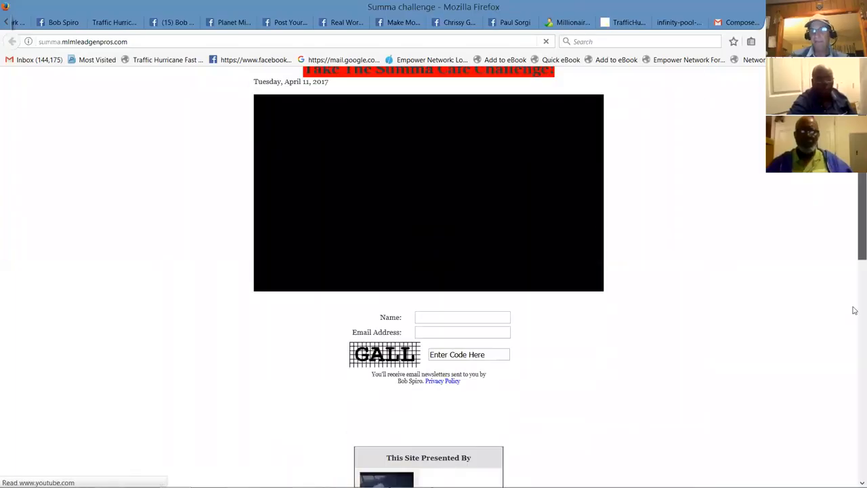
pyautogui.scroll(-5, 853, 349)
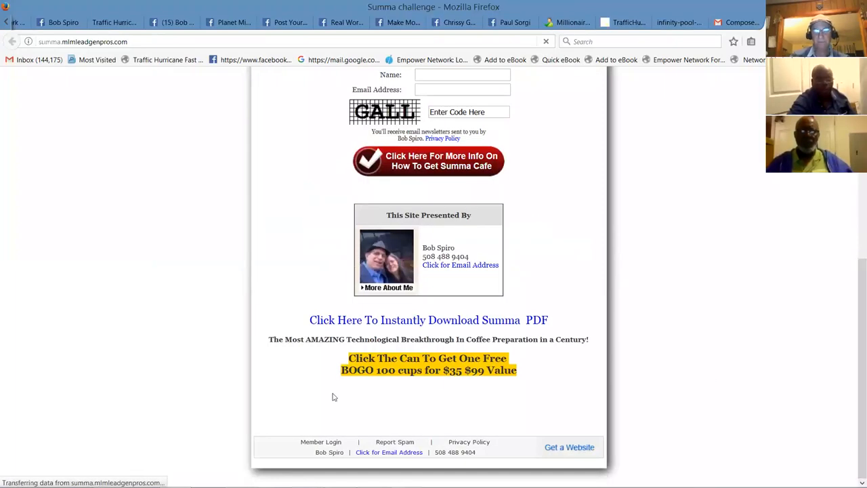
pyautogui.click(320, 443)
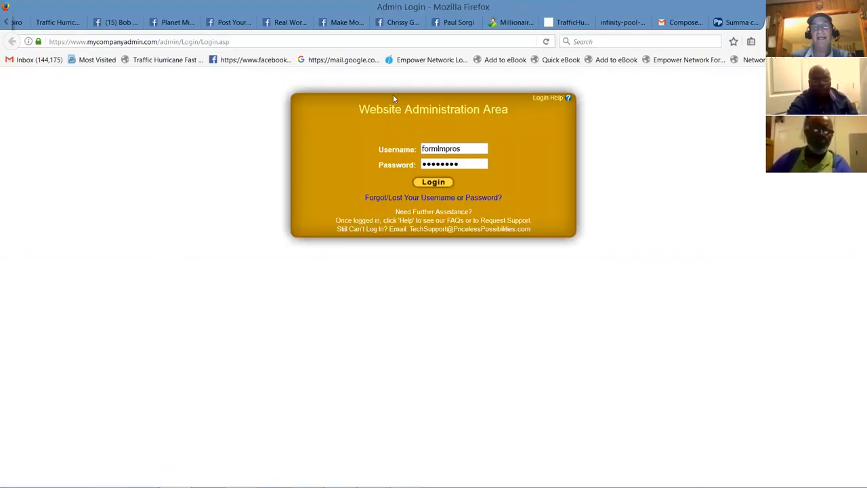
# Step: Log in to the website administration area, get past the updates notice and show the My WebPages list
pyautogui.click(434, 183)
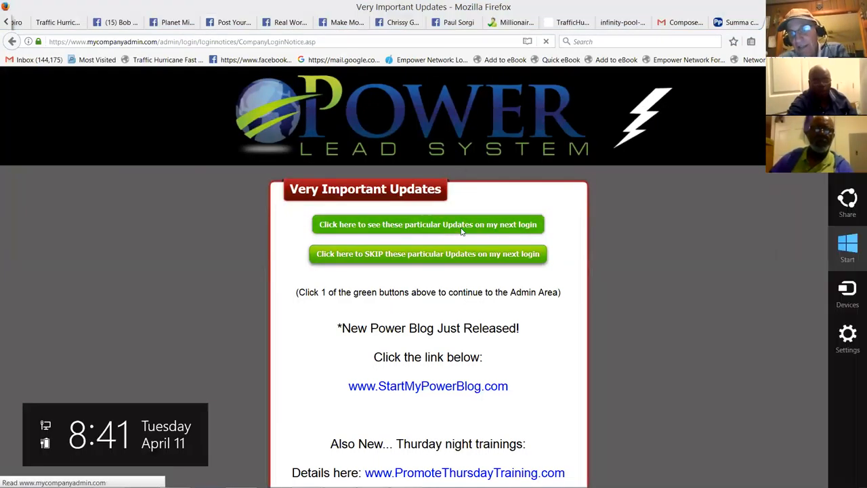
pyautogui.press('super')
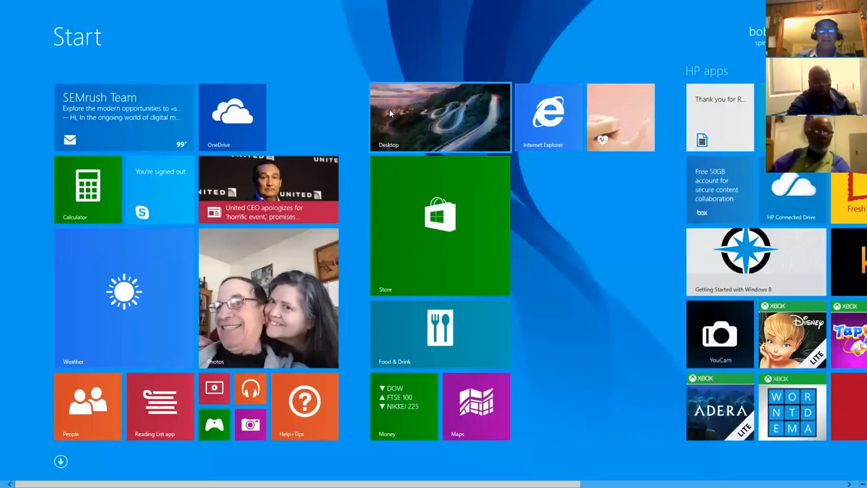
pyautogui.click(403, 119)
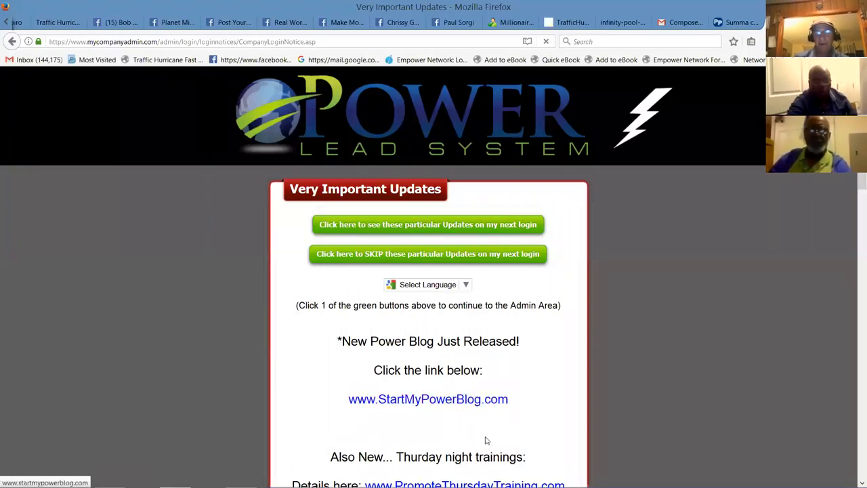
pyautogui.click(366, 227)
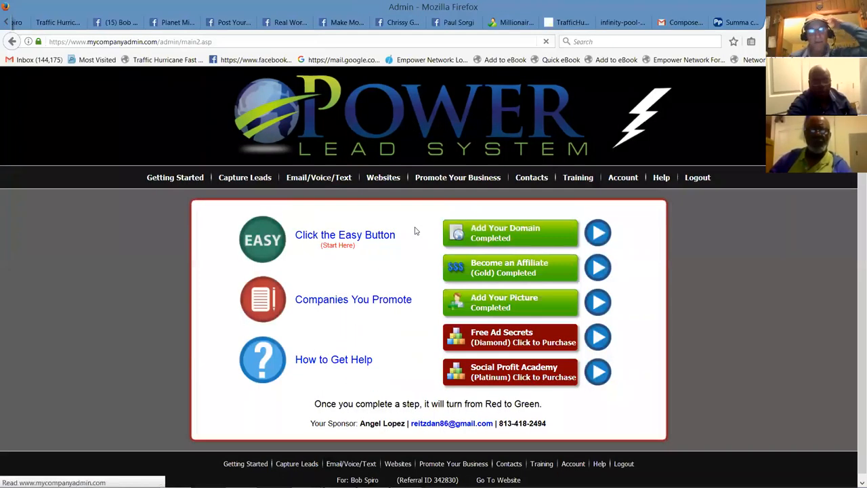
pyautogui.moveTo(383, 177)
pyautogui.moveTo(385, 209)
pyautogui.click(477, 206)
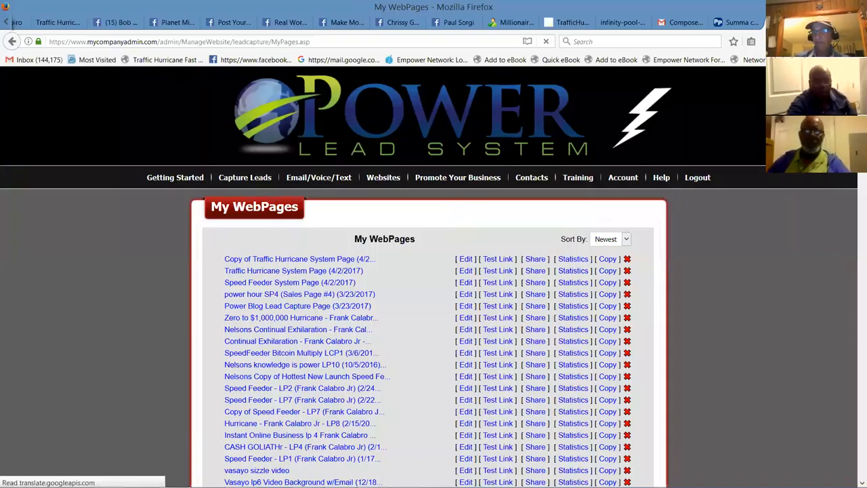
pyautogui.scroll(-5, 433, 277)
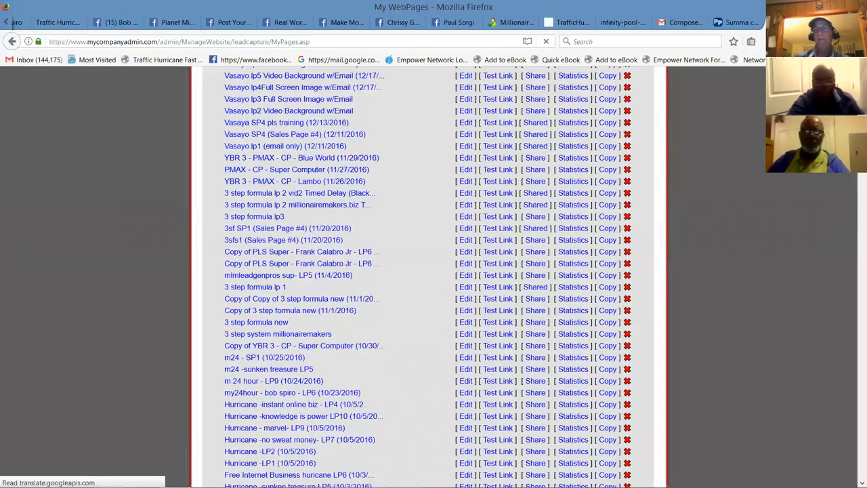
pyautogui.moveTo(855, 135); pyautogui.dragTo(854, 368)
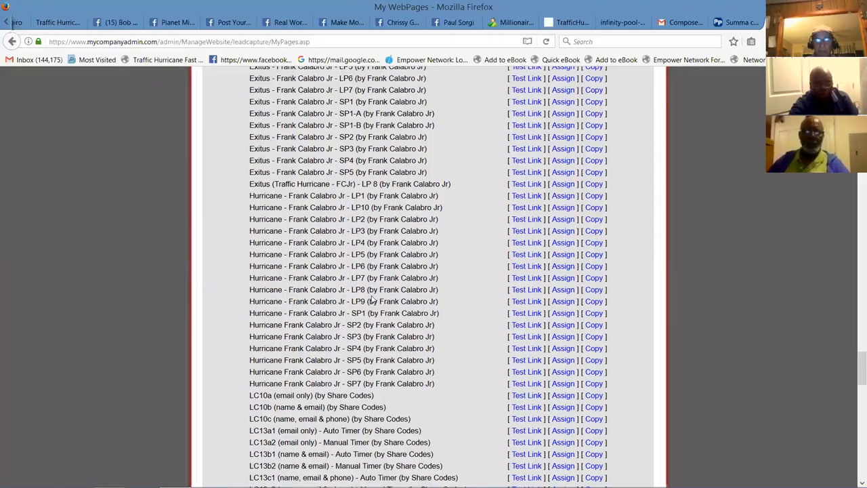
# Step: Open the Test Link for the Hurricane - Frank Calabro Jr LP9 page
pyautogui.click(526, 306)
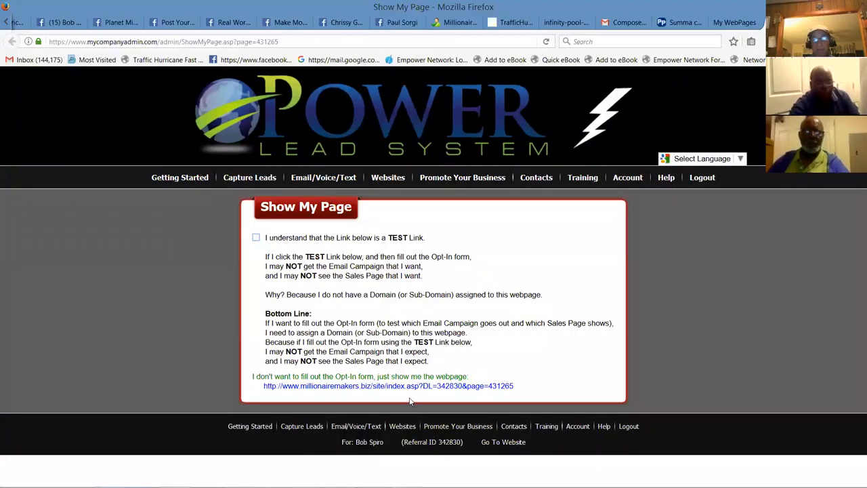
# Step: Preview the Zero to $1Million opt-in page via its millionairemakers.biz link, then return to My WebPages
pyautogui.click(399, 386)
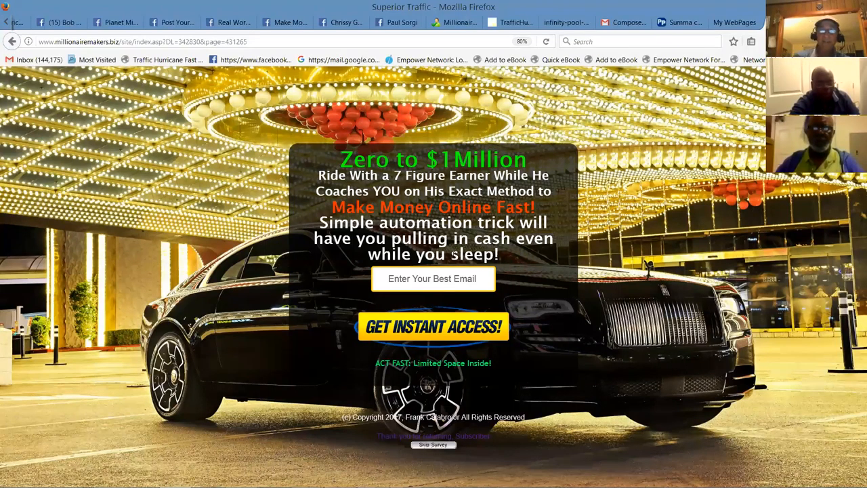
pyautogui.click(728, 23)
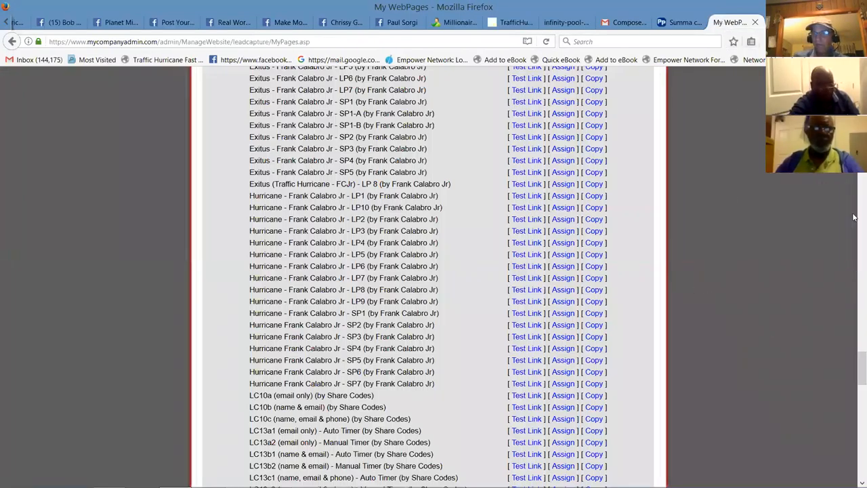
pyautogui.moveTo(853, 365); pyautogui.dragTo(854, 366)
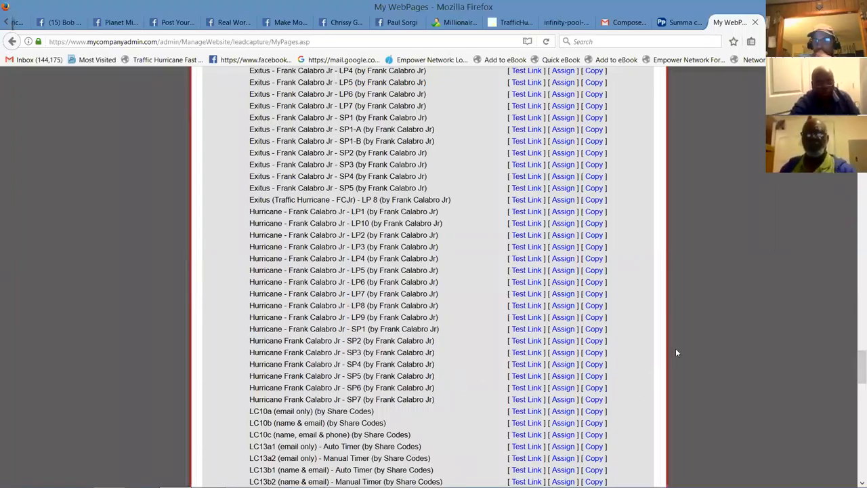
pyautogui.moveTo(853, 366); pyautogui.dragTo(854, 379)
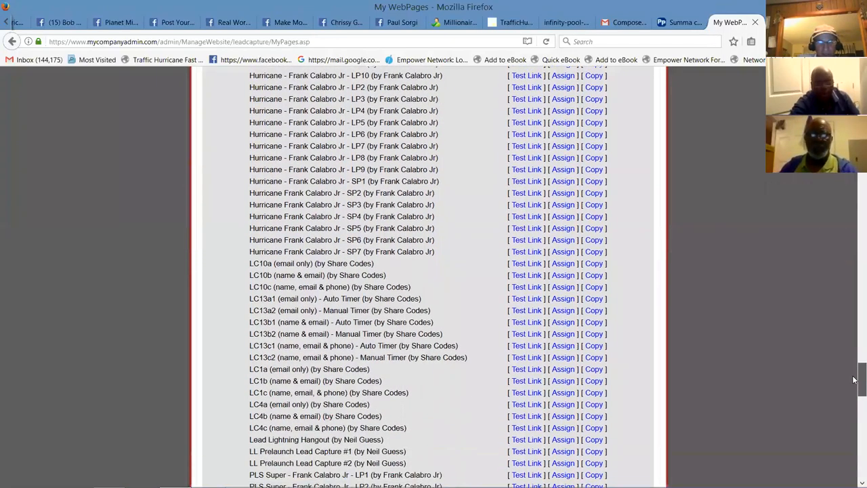
pyautogui.moveTo(853, 379); pyautogui.dragTo(853, 412)
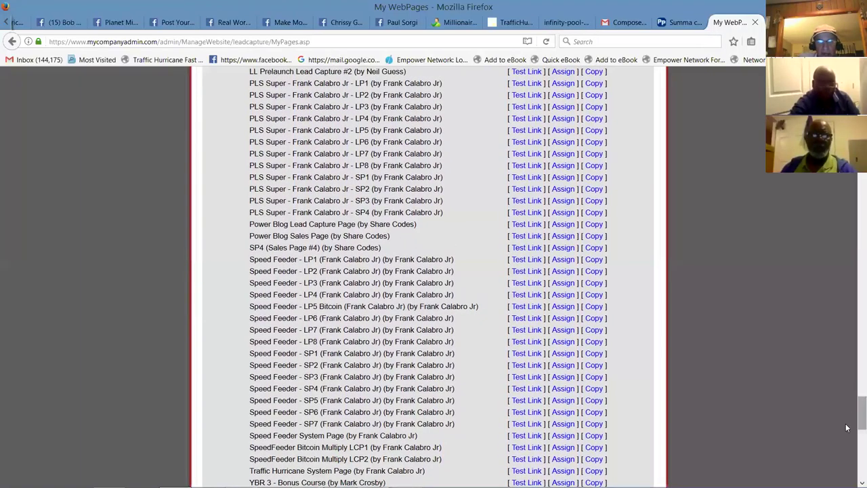
# Step: Preview the Traffic Hurricane System Page from its test link and pause its welcome video at 0:59
pyautogui.click(526, 471)
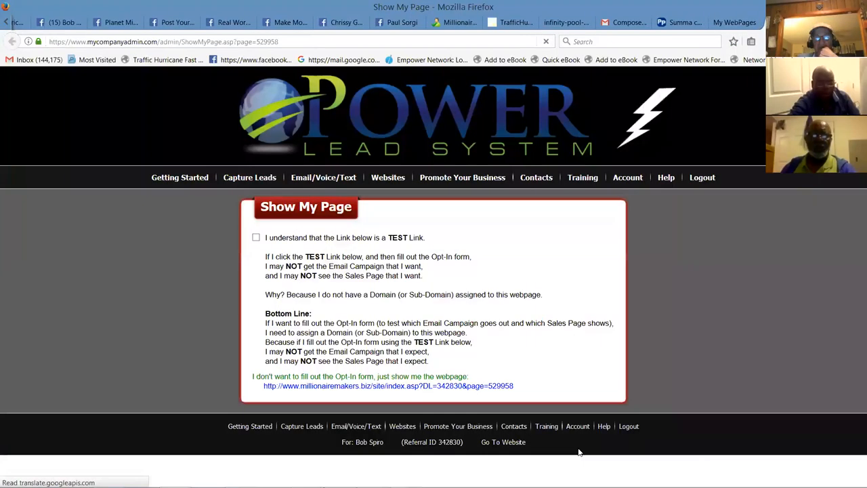
pyautogui.click(371, 385)
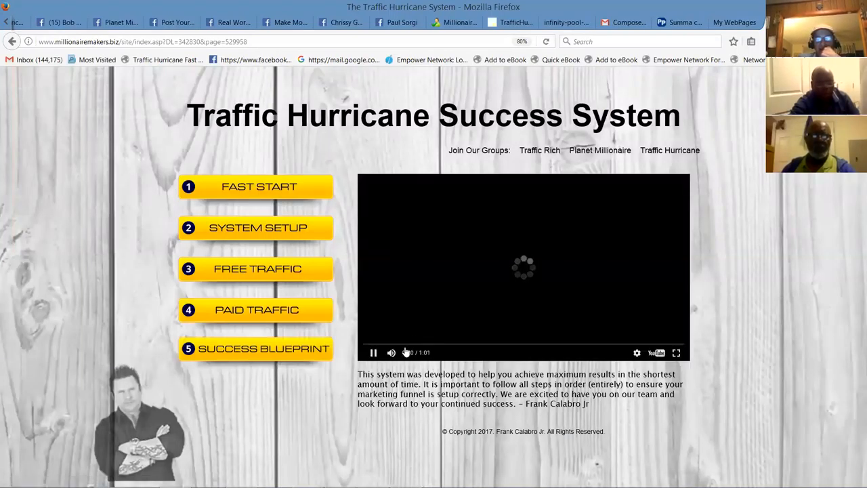
pyautogui.moveTo(373, 353)
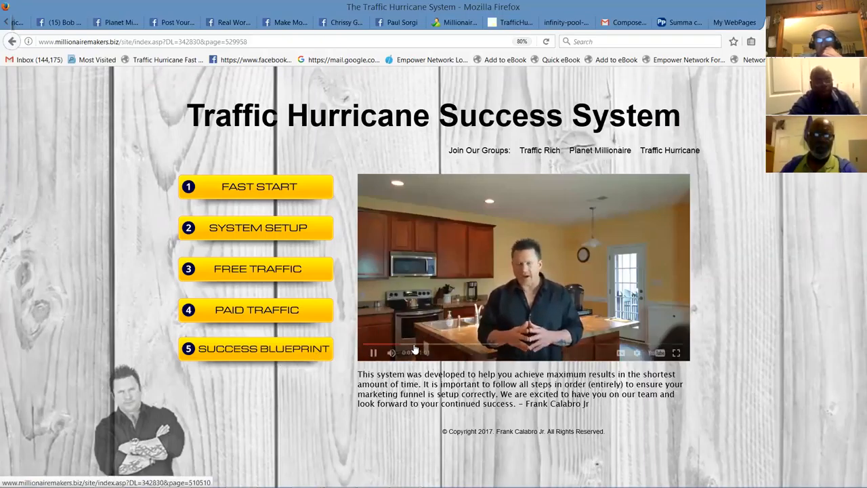
pyautogui.moveTo(524, 266)
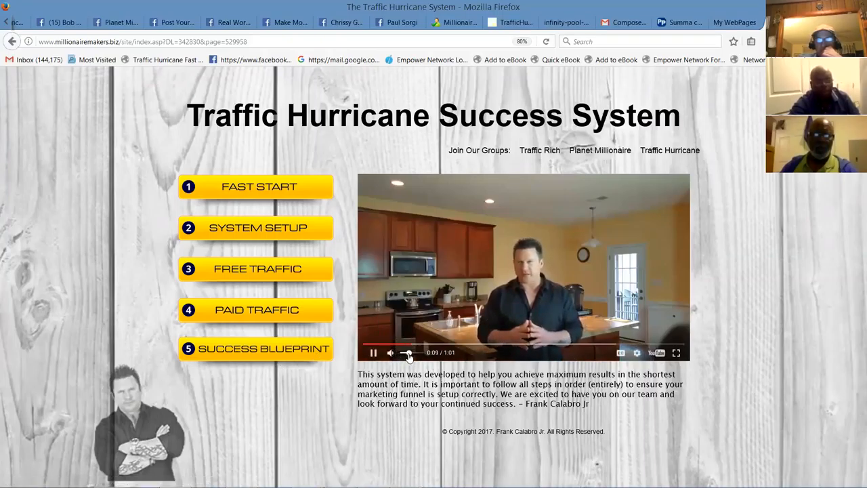
pyautogui.moveTo(407, 357); pyautogui.dragTo(412, 359)
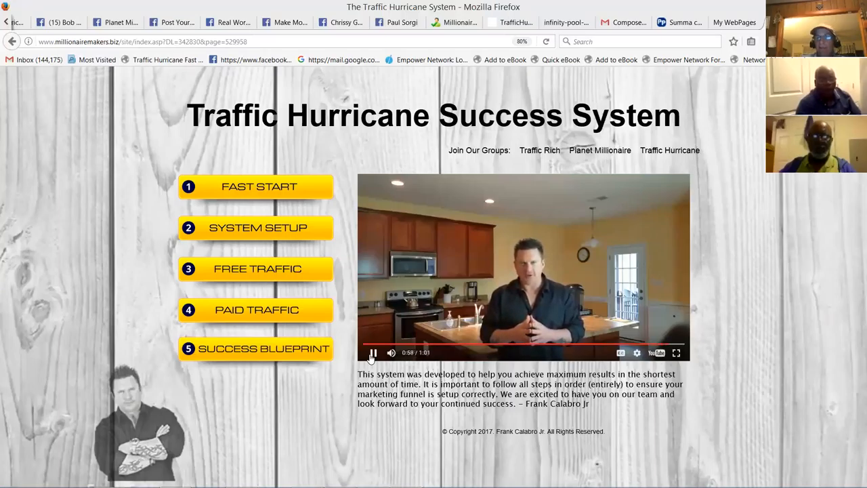
pyautogui.click(372, 353)
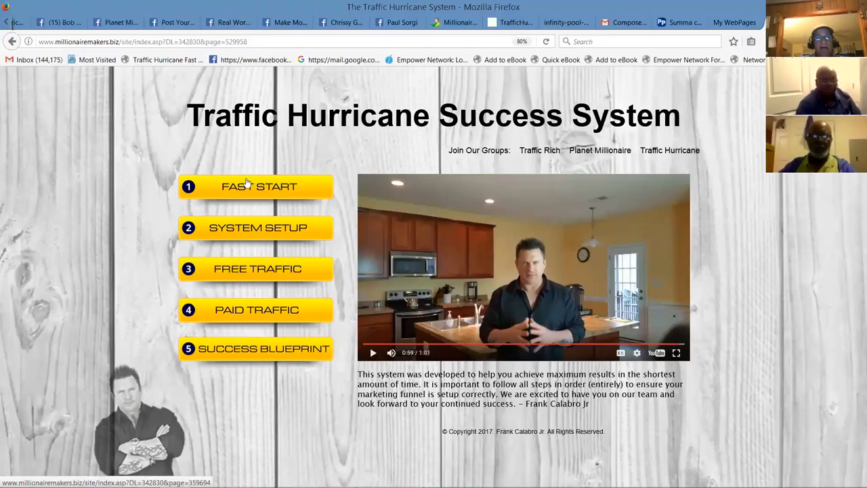
# Step: Review the Fast Start training page with its video paused, then return to the Traffic Hurricane main page
pyautogui.click(252, 189)
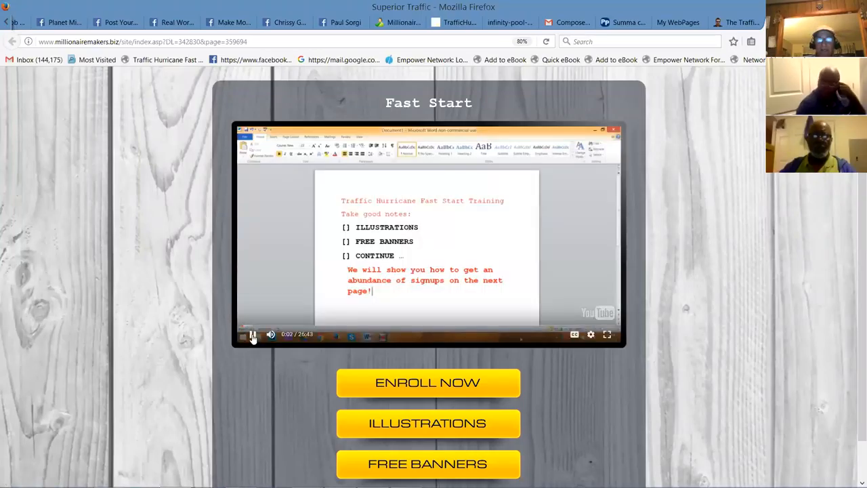
pyautogui.click(252, 335)
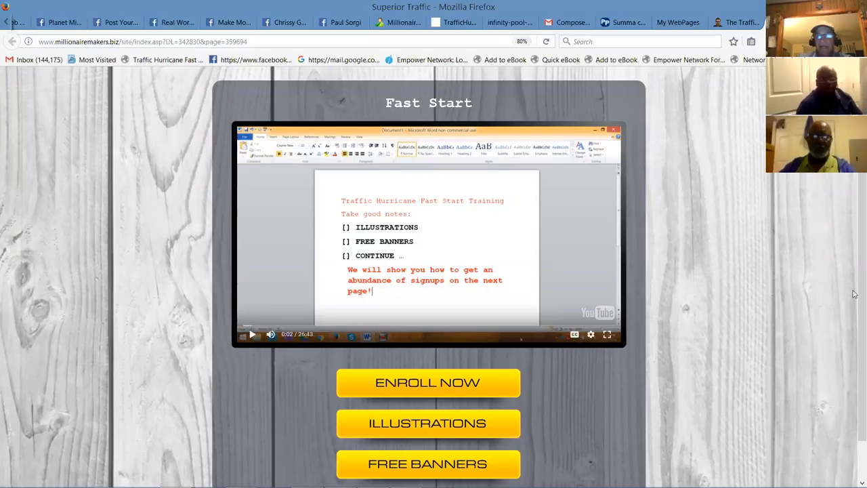
pyautogui.scroll(-1, 853, 386)
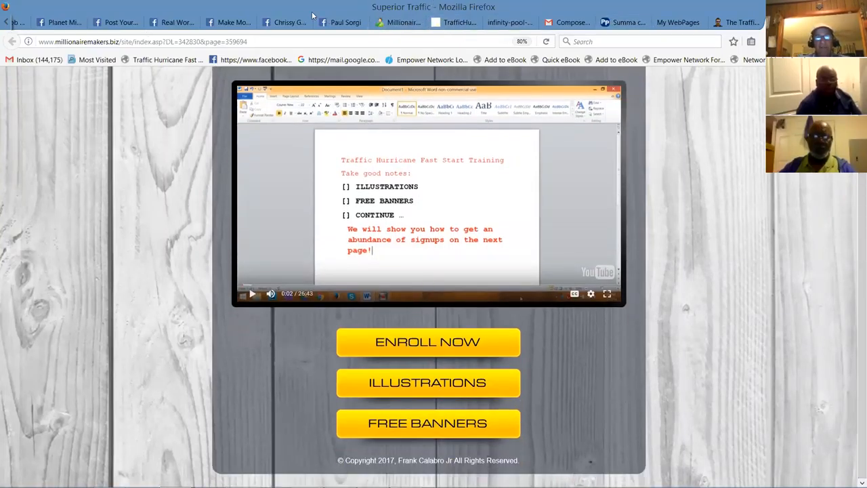
pyautogui.click(735, 23)
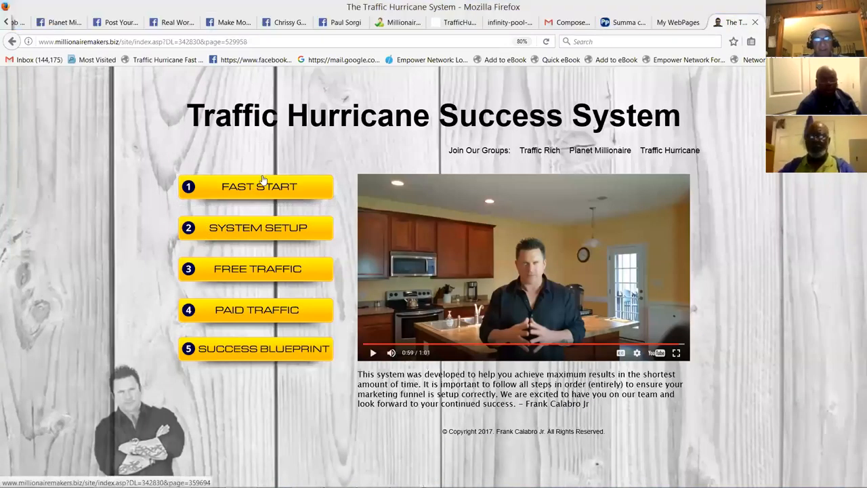
# Step: Review the System Setup training page with the Part I video paused and Part II scrolled through
pyautogui.click(242, 230)
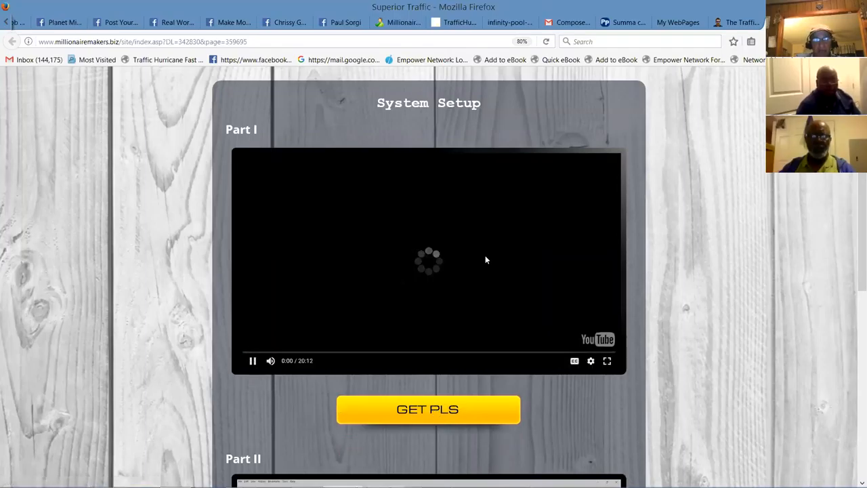
pyautogui.click(252, 360)
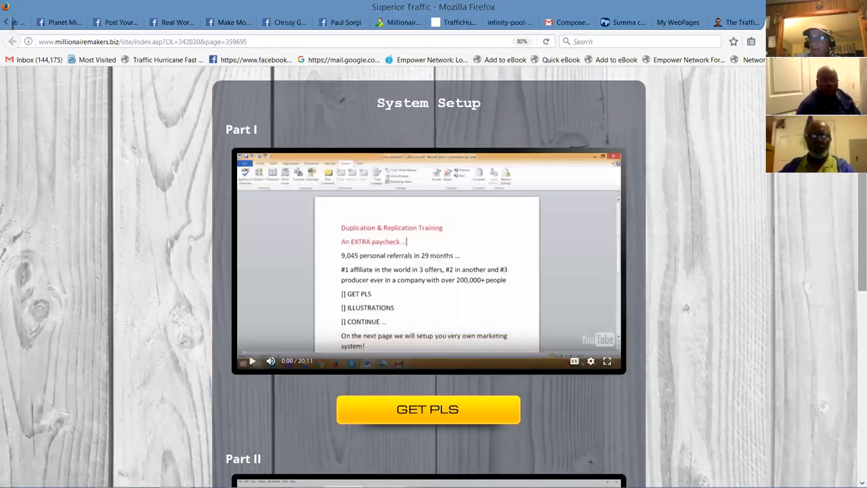
pyautogui.scroll(-3, 854, 184)
pyautogui.scroll(-2, 852, 216)
pyautogui.scroll(-2, 850, 258)
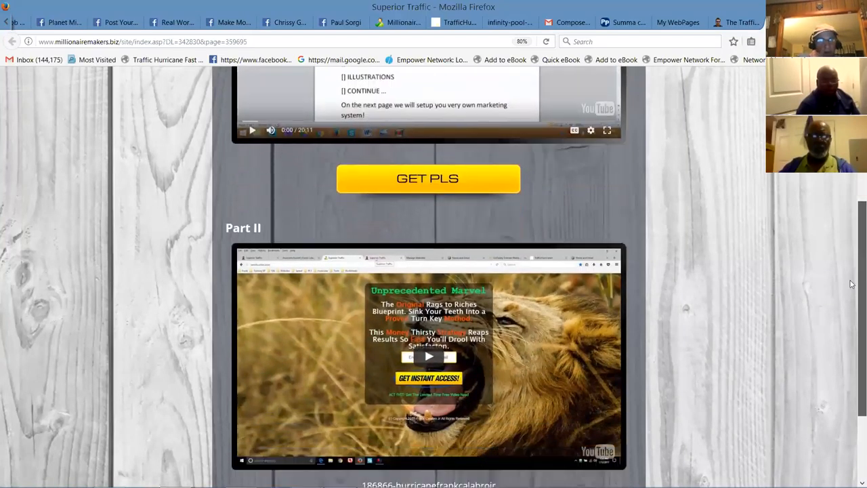
pyautogui.scroll(-2, 846, 291)
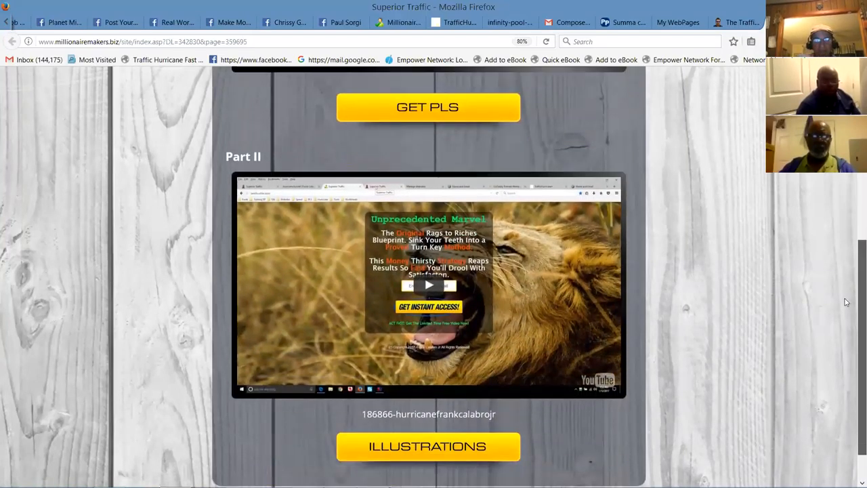
pyautogui.scroll(-1, 846, 302)
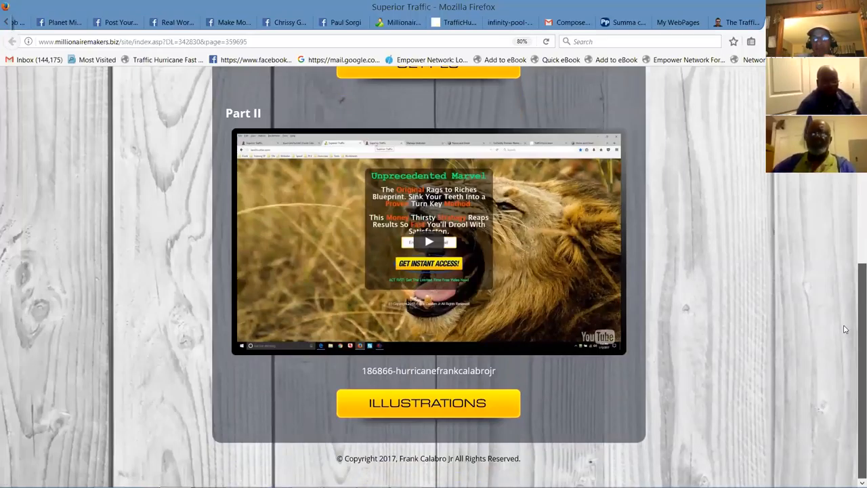
pyautogui.scroll(1, 850, 312)
pyautogui.scroll(2, 854, 302)
pyautogui.scroll(4, 855, 301)
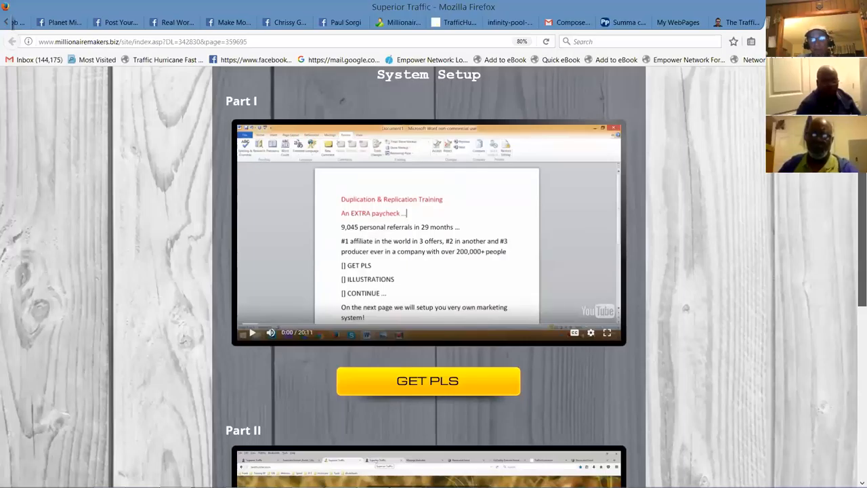
pyautogui.scroll(1, 428, 270)
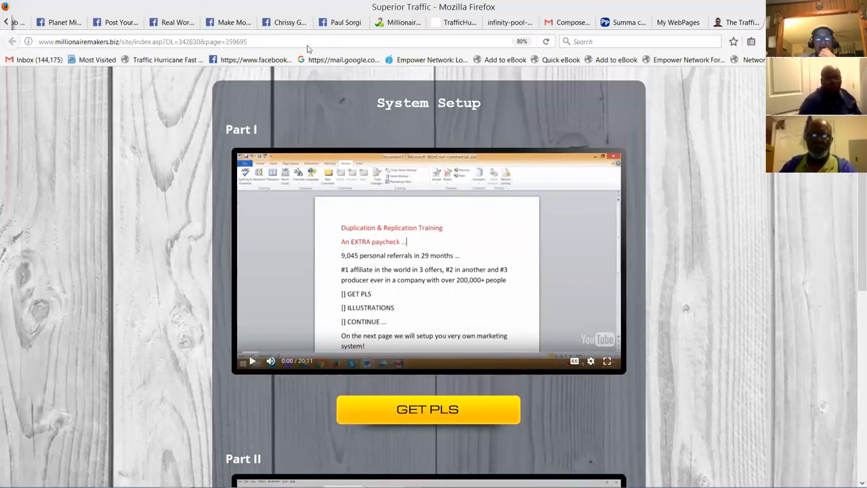
# Step: Review the Free Traffic training page and show its hurricane moneyline illustrations on frankcalabro.info
pyautogui.click(736, 25)
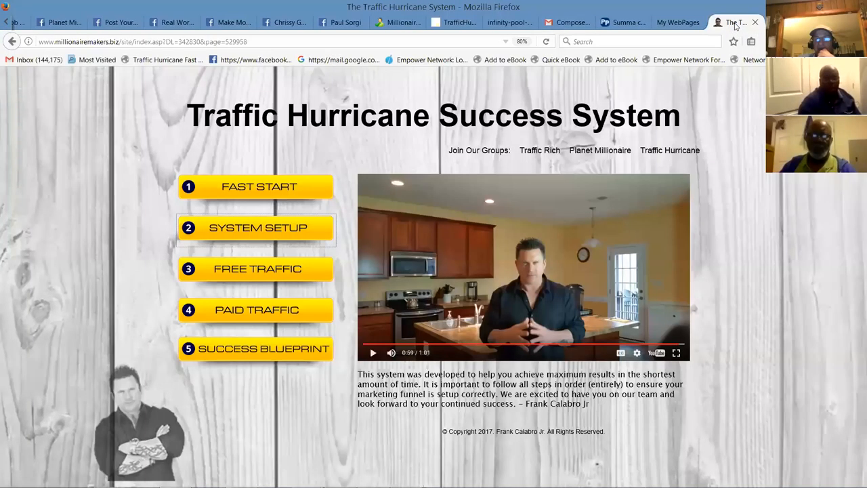
pyautogui.click(242, 271)
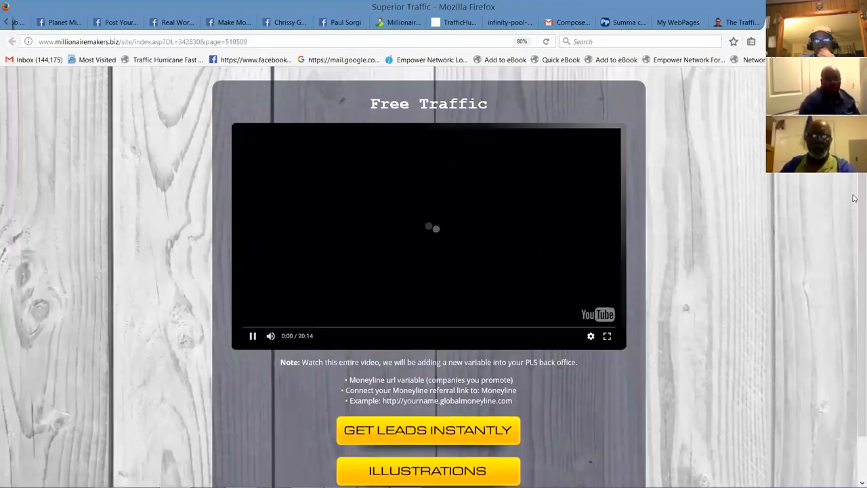
pyautogui.scroll(-1, 854, 219)
pyautogui.scroll(-1, 854, 219)
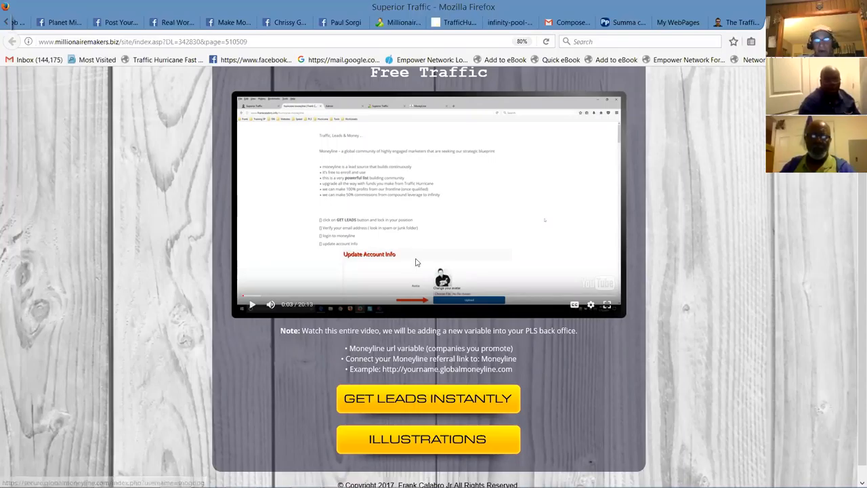
pyautogui.click(429, 441)
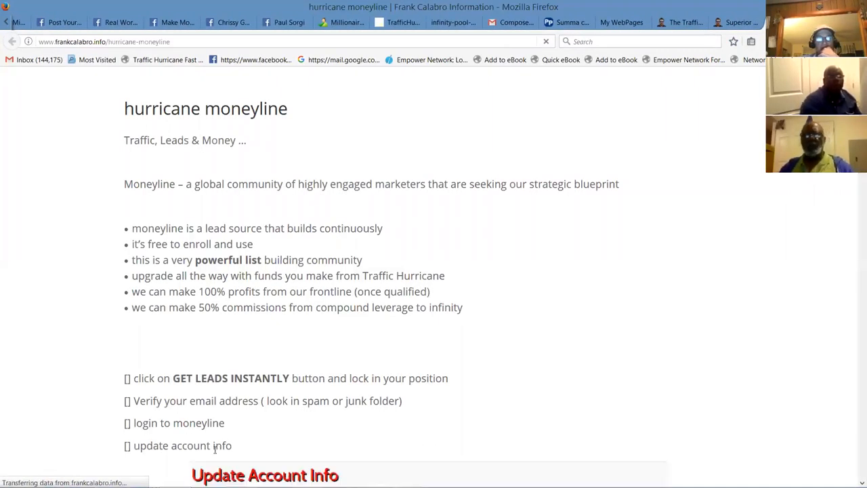
pyautogui.scroll(-2, 214, 449)
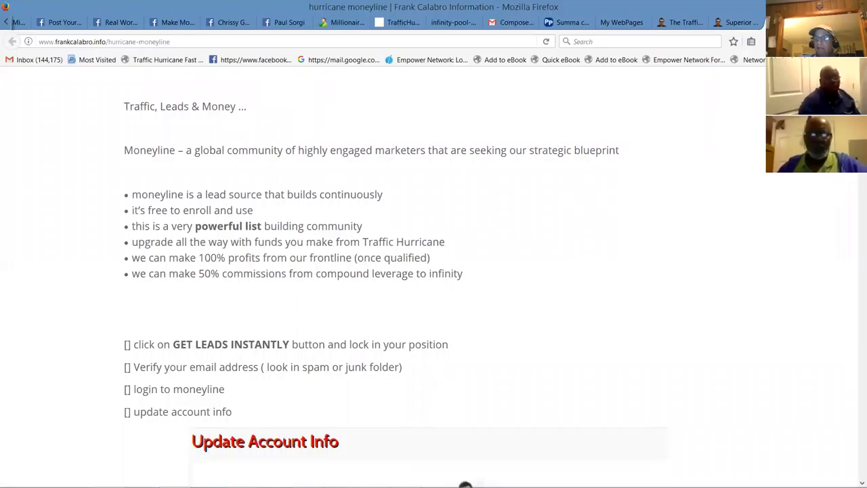
pyautogui.scroll(-4, 854, 184)
pyautogui.scroll(-8, 855, 184)
pyautogui.scroll(-10, 855, 185)
pyautogui.scroll(-5, 855, 189)
pyautogui.scroll(-4, 854, 197)
pyautogui.scroll(-2, 855, 203)
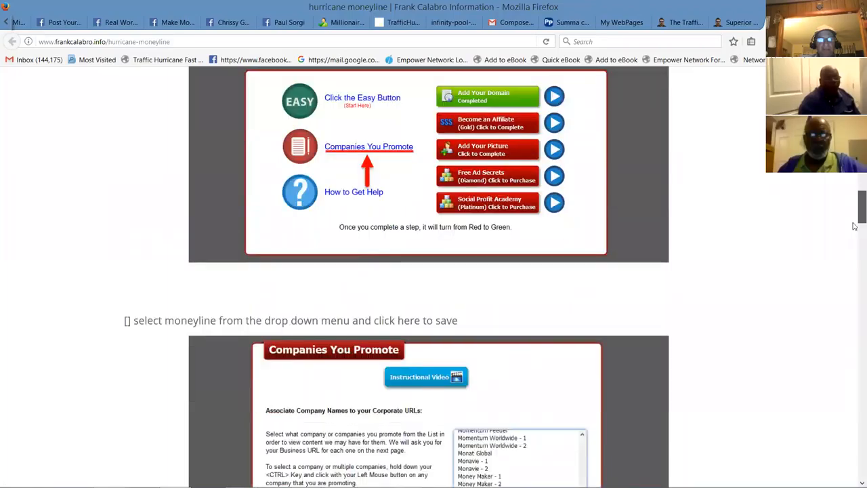
pyautogui.scroll(-5, 855, 230)
pyautogui.scroll(3, 854, 219)
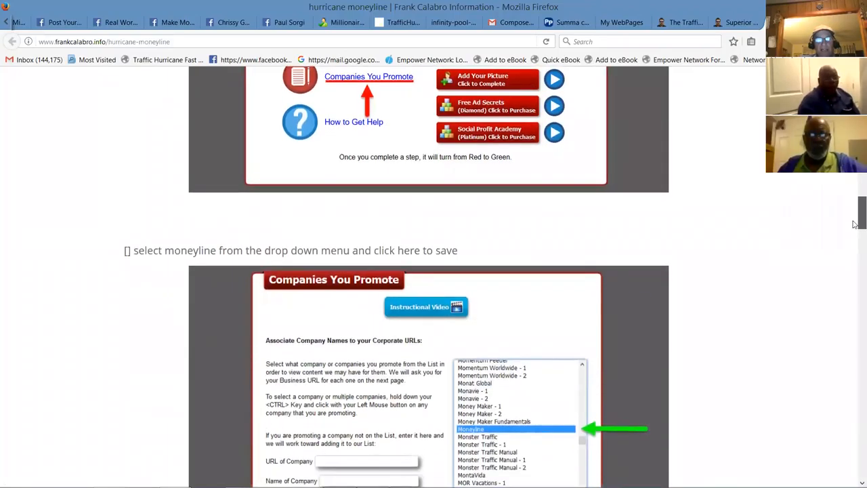
pyautogui.scroll(-3, 855, 224)
pyautogui.scroll(-6, 854, 241)
pyautogui.moveTo(854, 255); pyautogui.dragTo(858, 460)
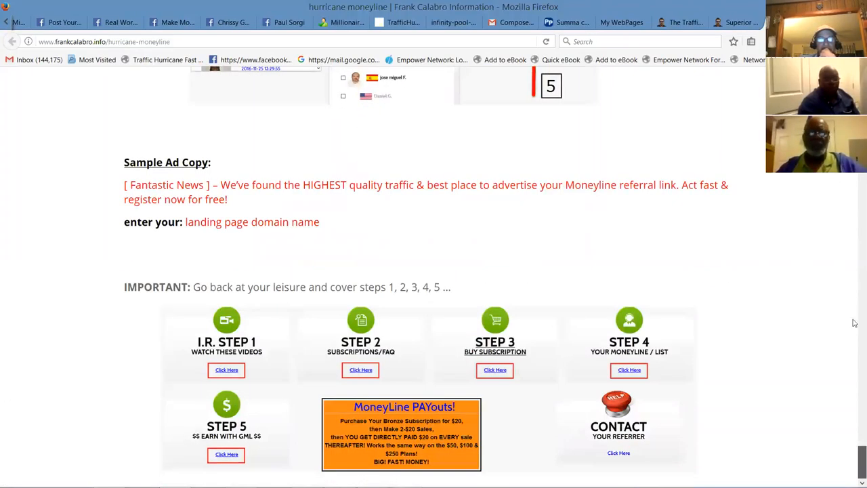
# Step: Return to the top of the moneyline guide, then back to the Traffic Hurricane main page
pyautogui.click(854, 241)
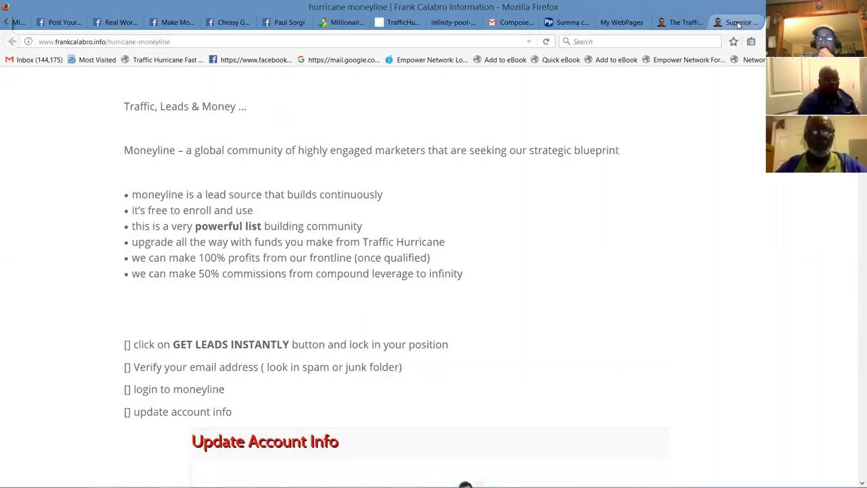
pyautogui.click(668, 22)
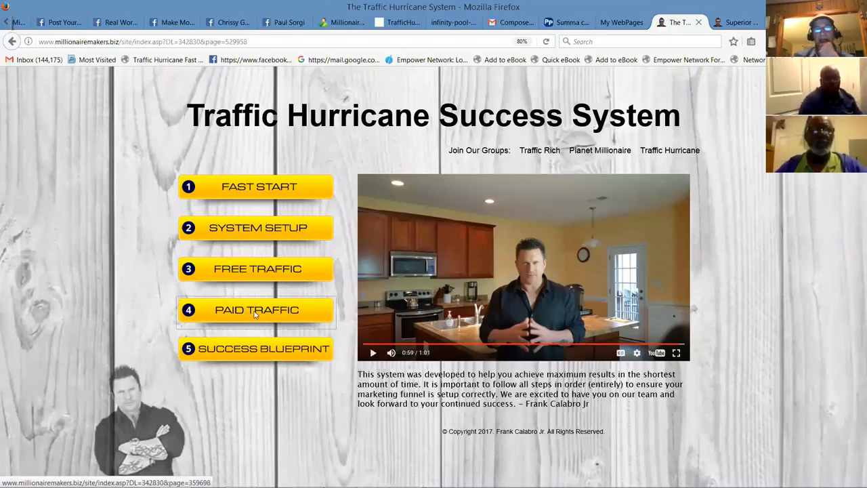
# Step: View the Paid Traffic solo ads training, skipping ahead in its video, then return to the main page
pyautogui.click(255, 316)
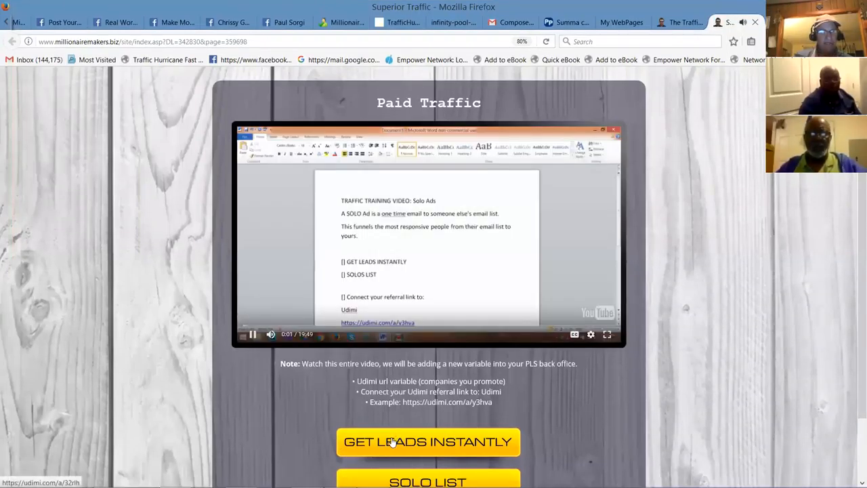
pyautogui.click(249, 329)
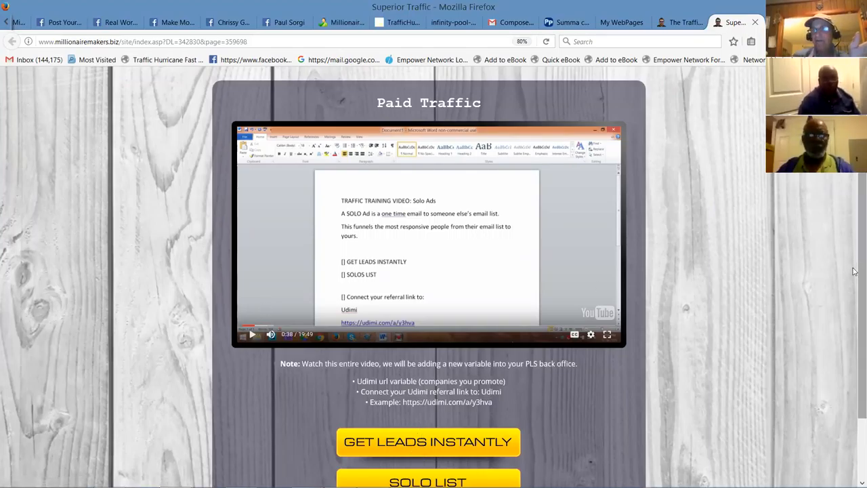
pyautogui.scroll(-2, 853, 271)
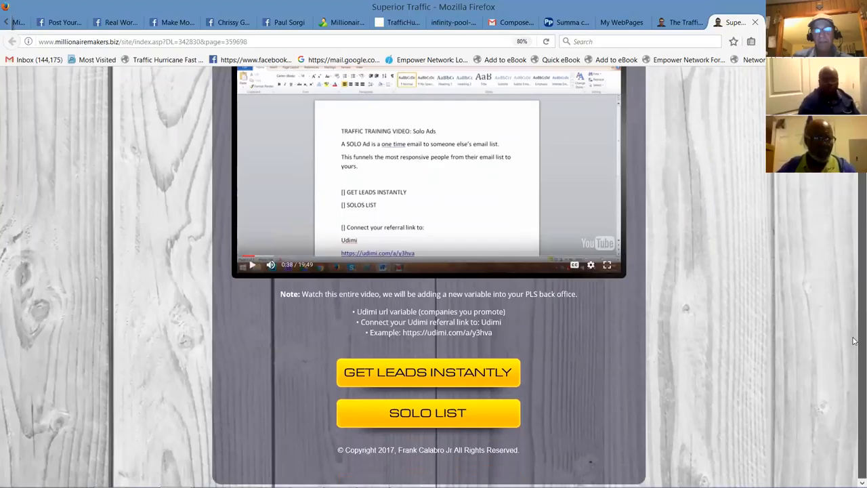
pyautogui.scroll(2, 853, 258)
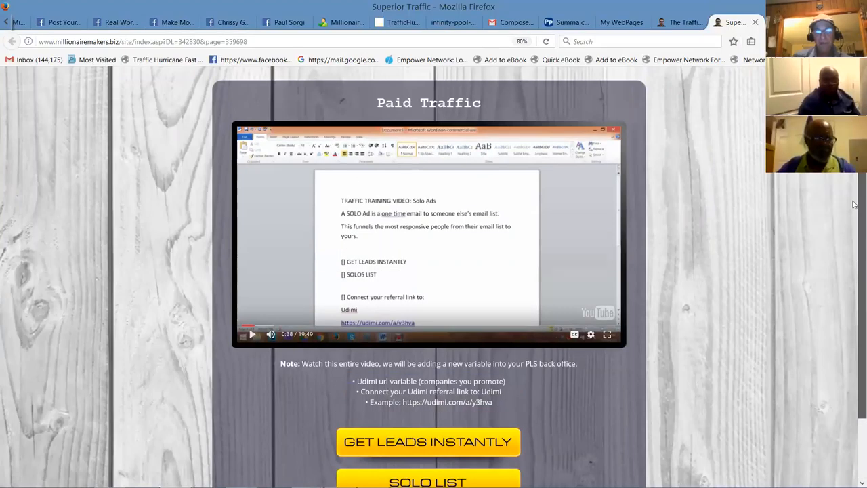
pyautogui.click(674, 23)
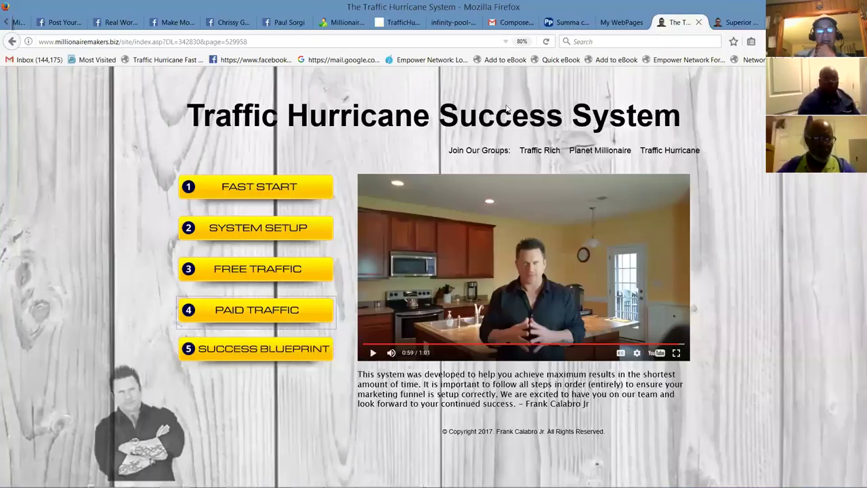
# Step: Bring up the Success Blueprint training page with its video paused
pyautogui.click(276, 349)
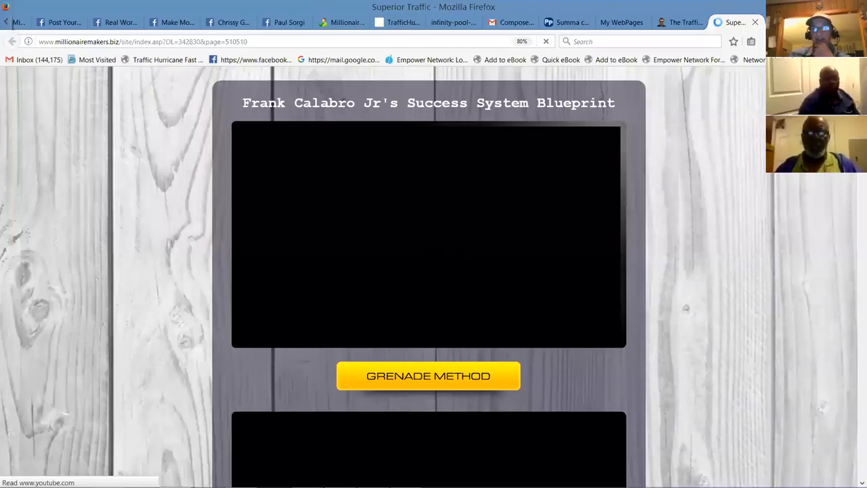
pyautogui.scroll(-5, 855, 210)
pyautogui.scroll(-5, 853, 210)
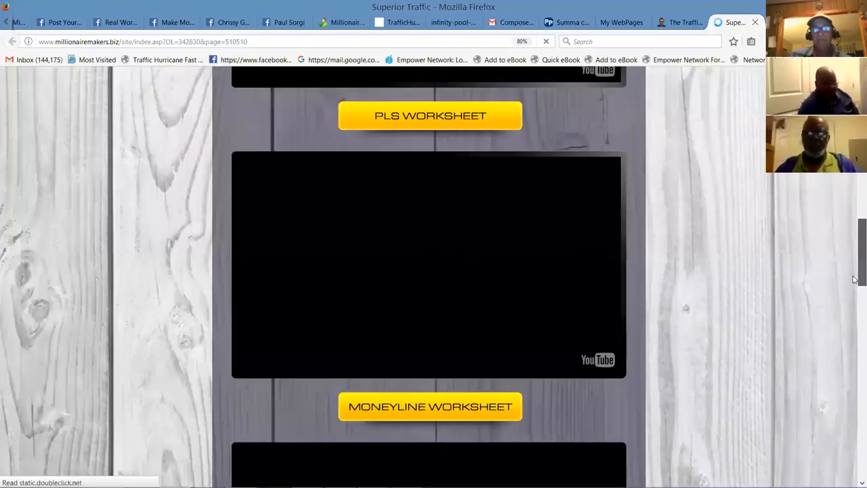
pyautogui.scroll(-5, 853, 210)
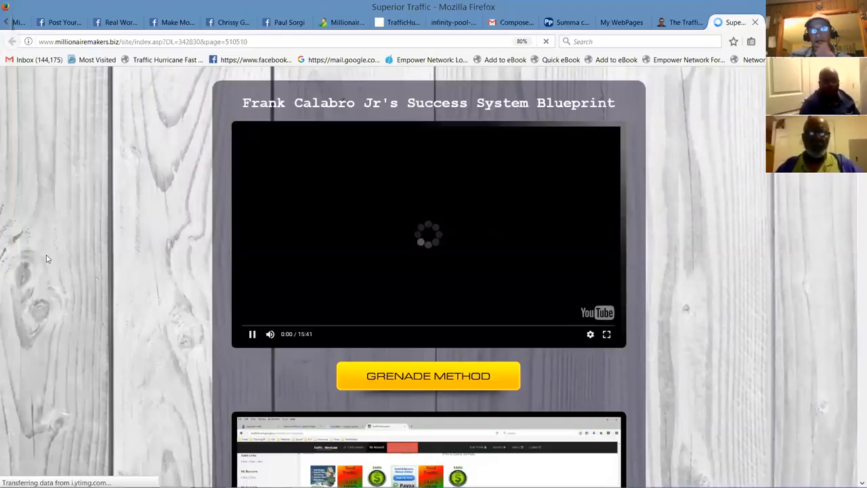
pyautogui.click(284, 313)
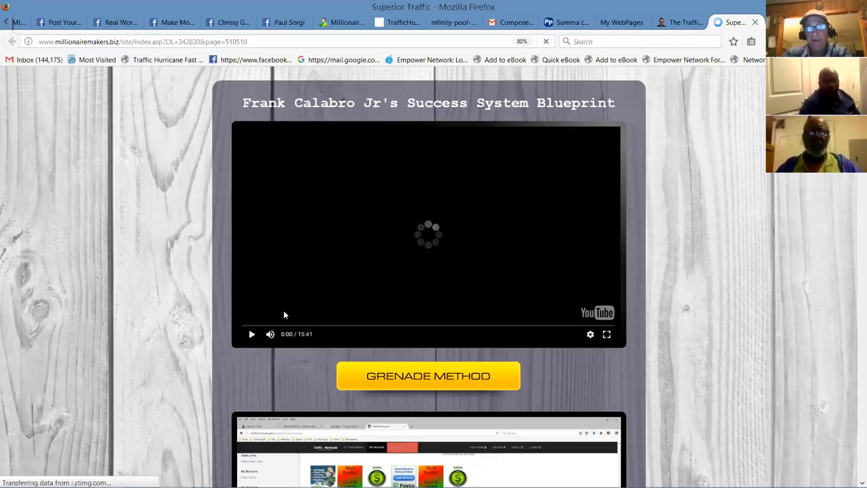
pyautogui.moveTo(269, 334)
pyautogui.click(253, 335)
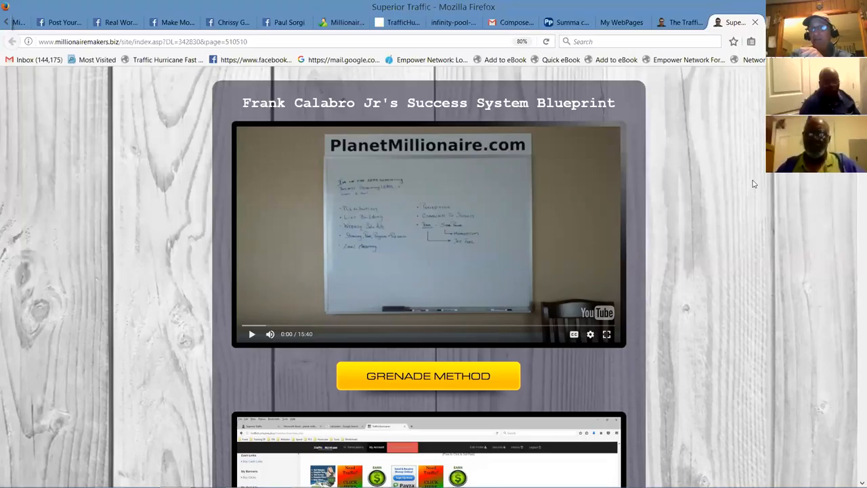
pyautogui.moveTo(857, 111); pyautogui.dragTo(853, 471)
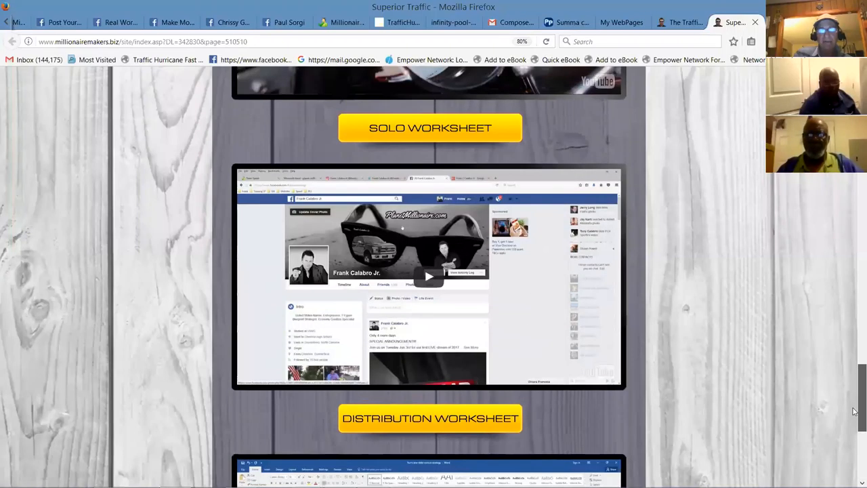
pyautogui.moveTo(853, 439); pyautogui.dragTo(855, 400)
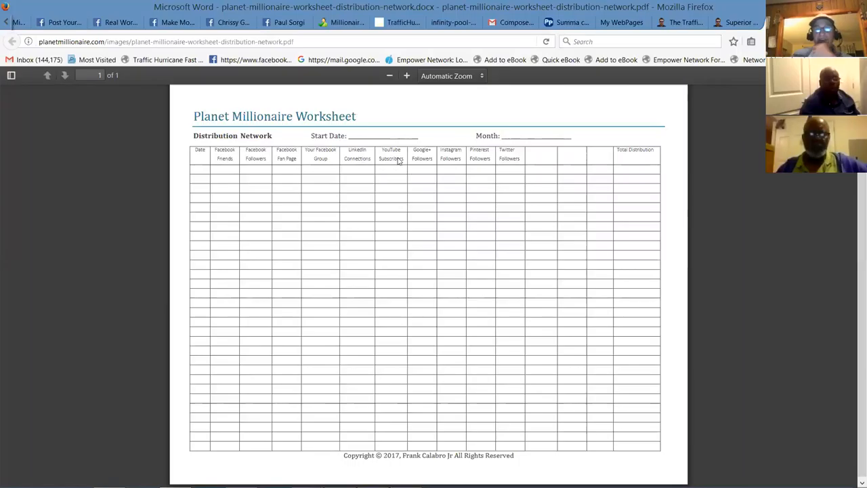
pyautogui.moveTo(398, 160); pyautogui.dragTo(398, 158)
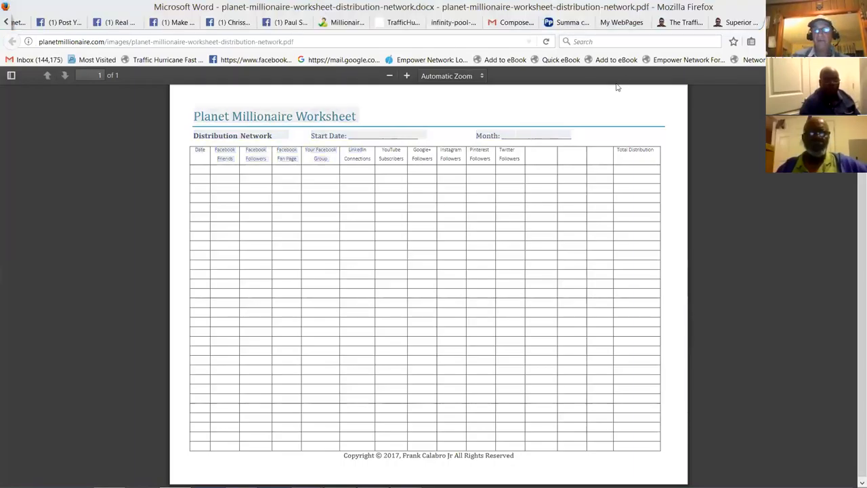
# Step: From the Traffic Hurricane System page, reach the Success Blueprint page with its video paused
pyautogui.click(684, 24)
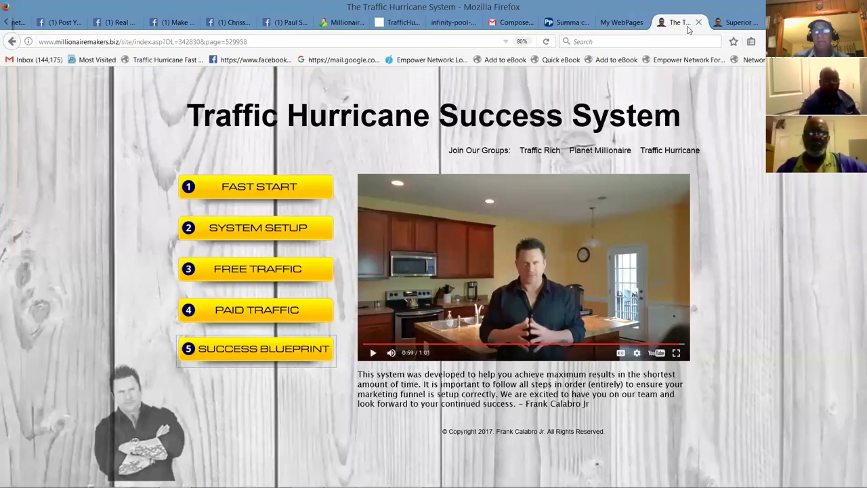
pyautogui.click(277, 353)
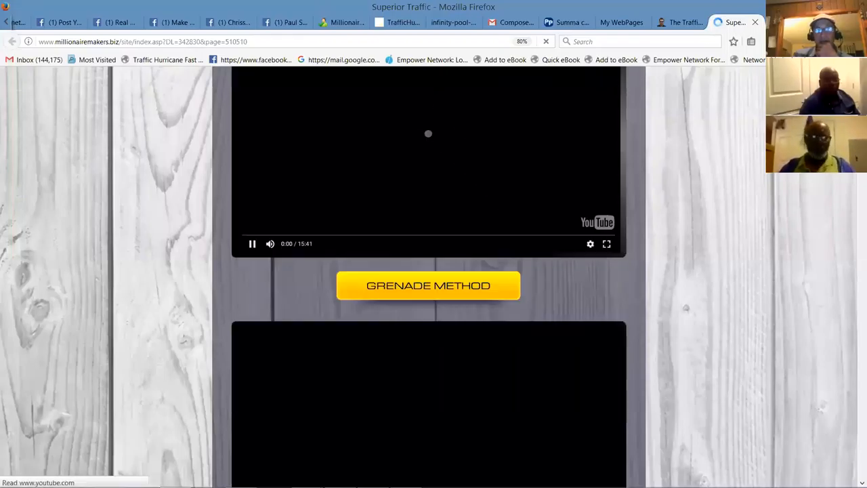
pyautogui.scroll(-3, 428, 271)
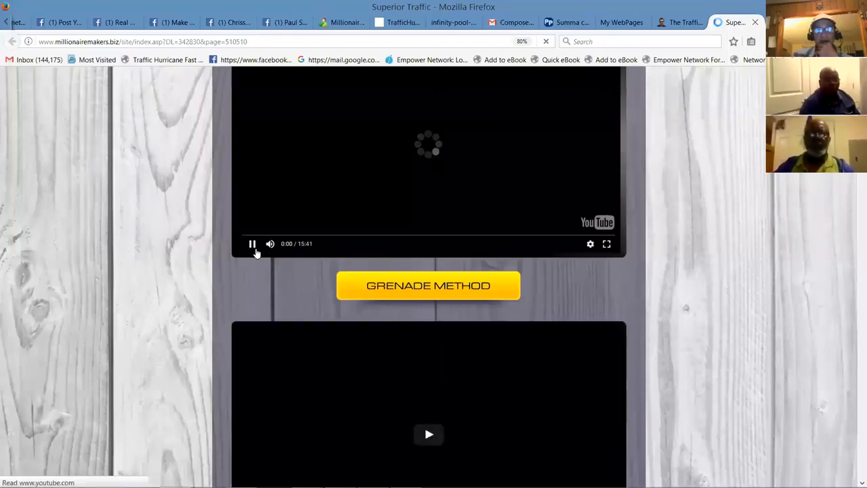
pyautogui.click(252, 243)
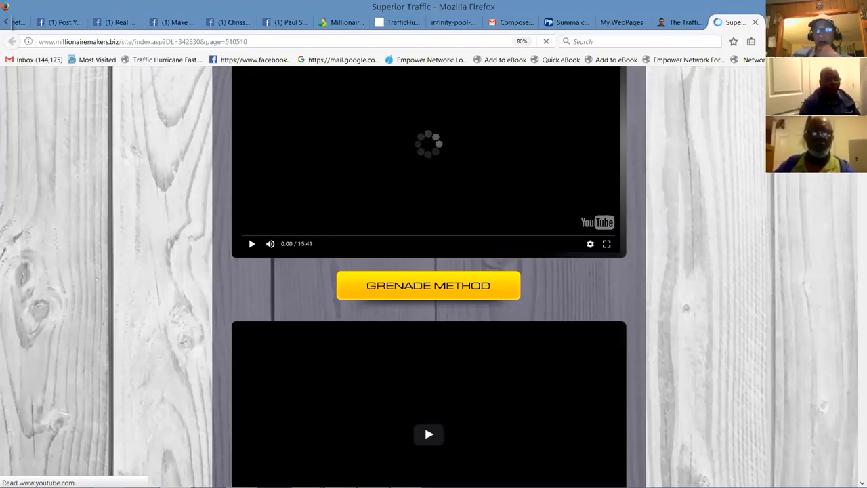
pyautogui.scroll(-3, 428, 271)
pyautogui.scroll(-3, 424, 222)
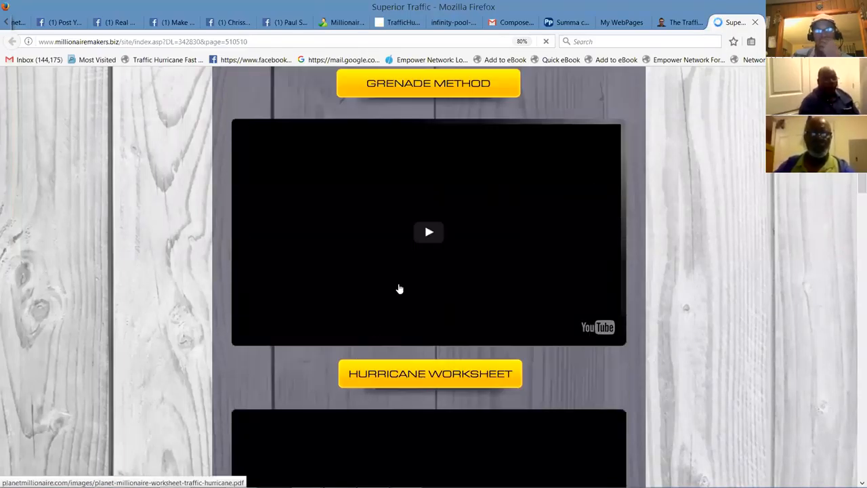
pyautogui.moveTo(855, 181)
pyautogui.mouseDown()
pyautogui.moveTo(854, 241)
pyautogui.moveTo(855, 231)
pyautogui.mouseUp()
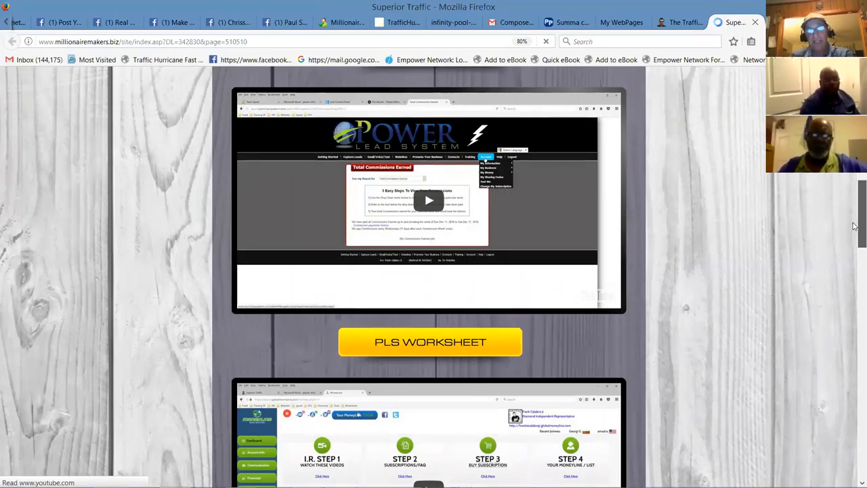
pyautogui.moveTo(854, 227); pyautogui.dragTo(854, 266)
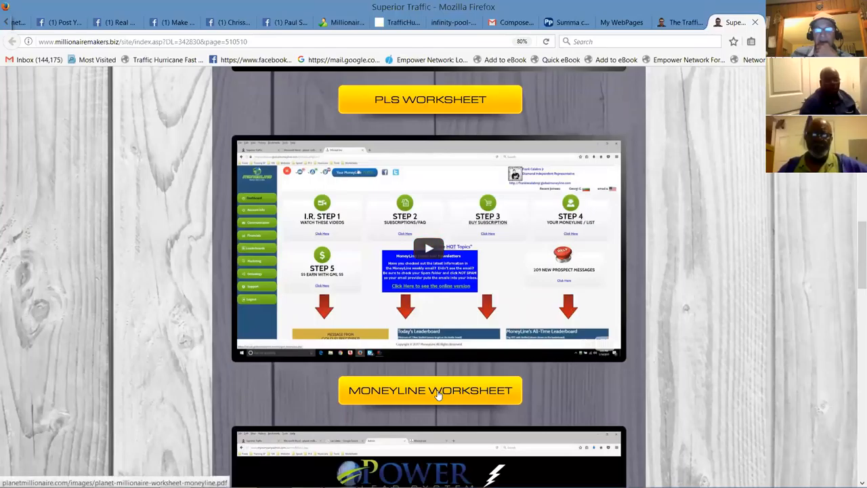
pyautogui.moveTo(854, 263); pyautogui.dragTo(854, 286)
pyautogui.scroll(-3, 855, 287)
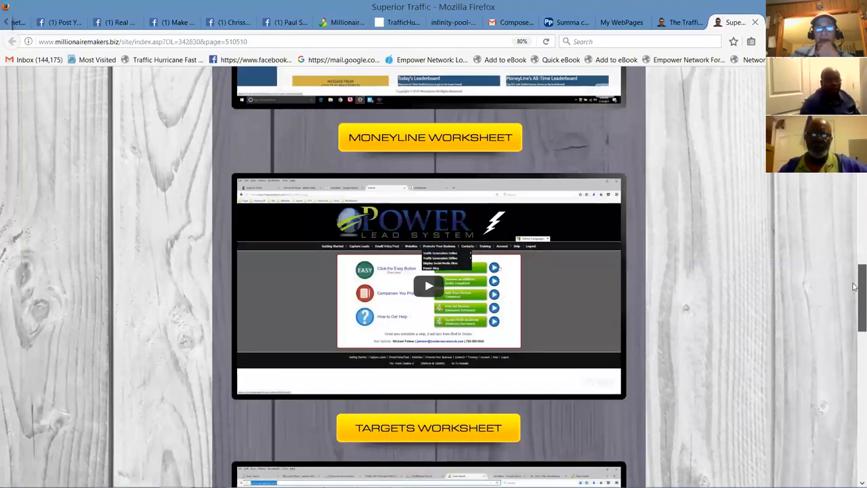
pyautogui.scroll(-1, 850, 292)
pyautogui.scroll(-1, 846, 299)
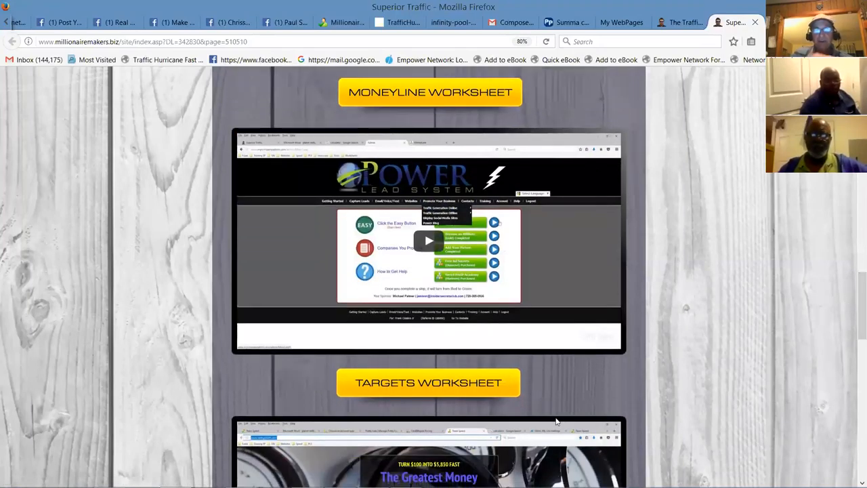
pyautogui.moveTo(855, 320)
pyautogui.mouseDown()
pyautogui.moveTo(855, 380)
pyautogui.moveTo(854, 318)
pyautogui.mouseUp()
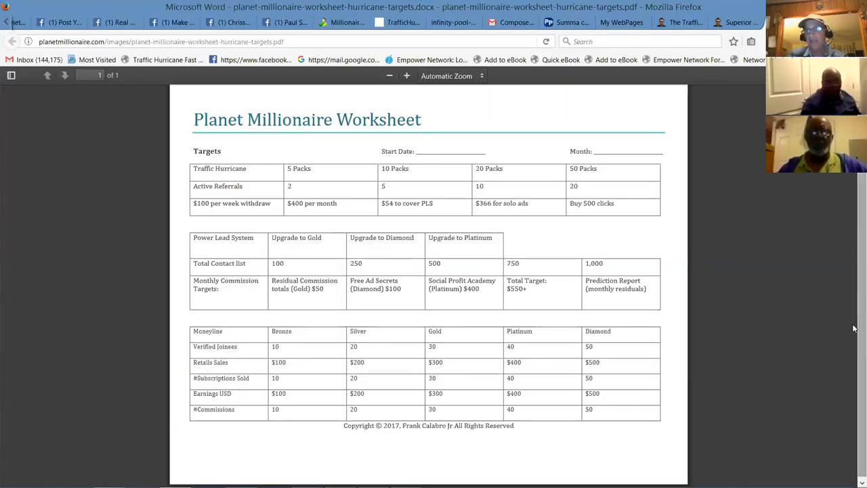
pyautogui.scroll(-1, 854, 383)
pyautogui.scroll(1, 853, 291)
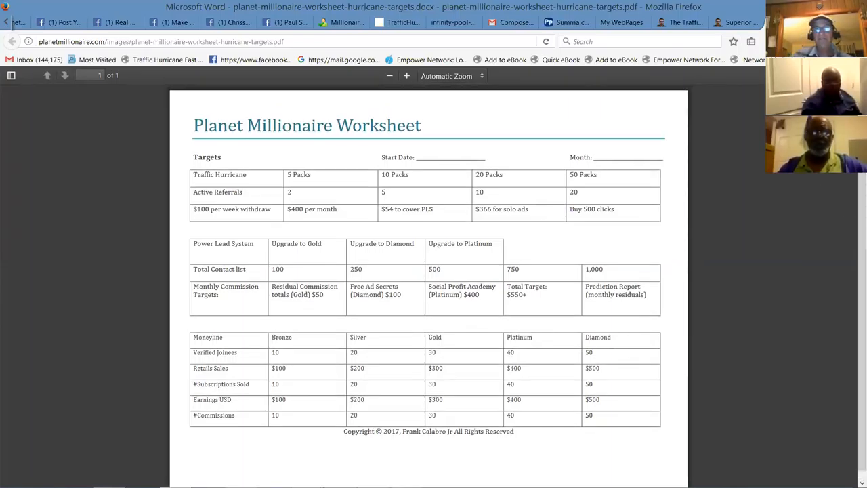
# Step: Return from the Targets worksheet to the Traffic Hurricane System main page
pyautogui.click(683, 26)
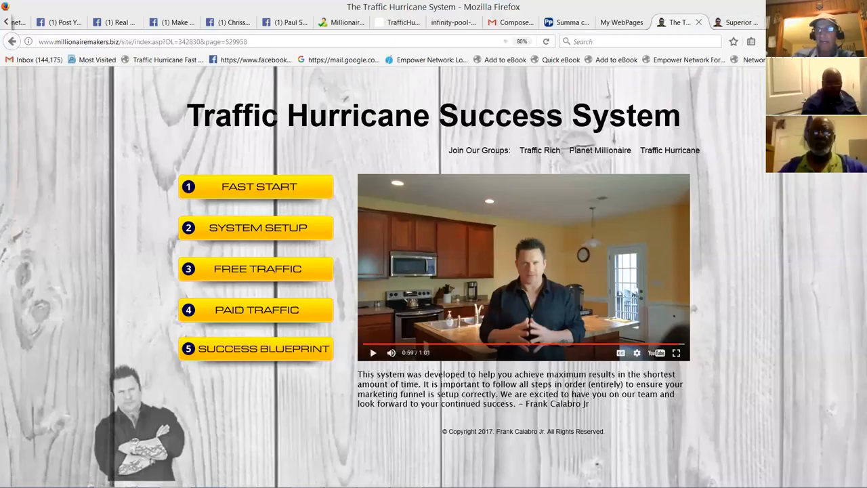
pyautogui.scroll(-10, 383, 22)
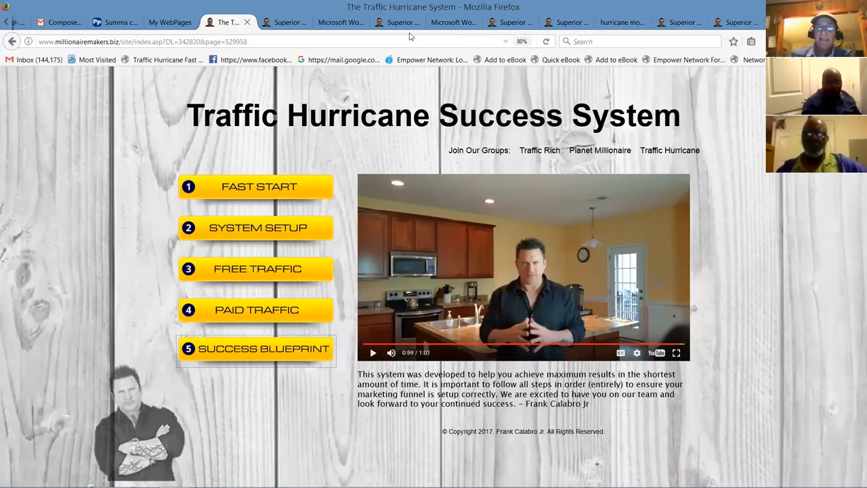
# Step: Preview the PLS Super - Frank Calabro Jr - LP2 page from the My WebPages list via its Test Link
pyautogui.click(173, 27)
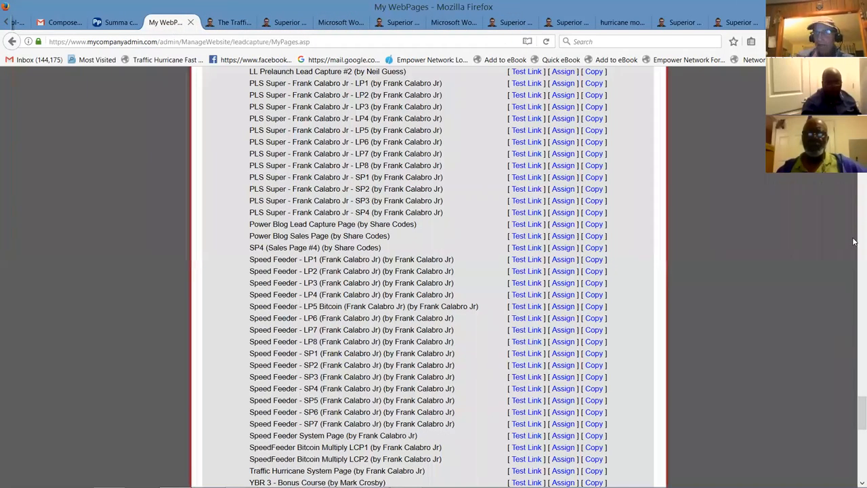
pyautogui.moveTo(854, 412); pyautogui.dragTo(853, 379)
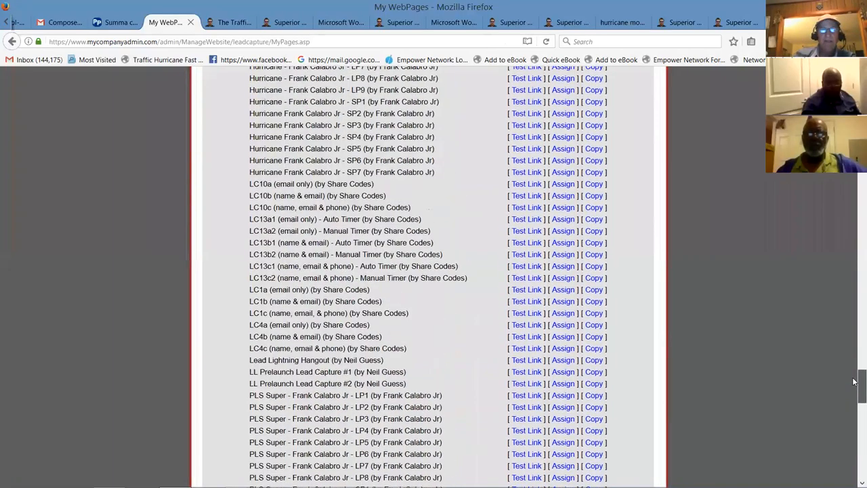
pyautogui.moveTo(853, 379); pyautogui.dragTo(853, 392)
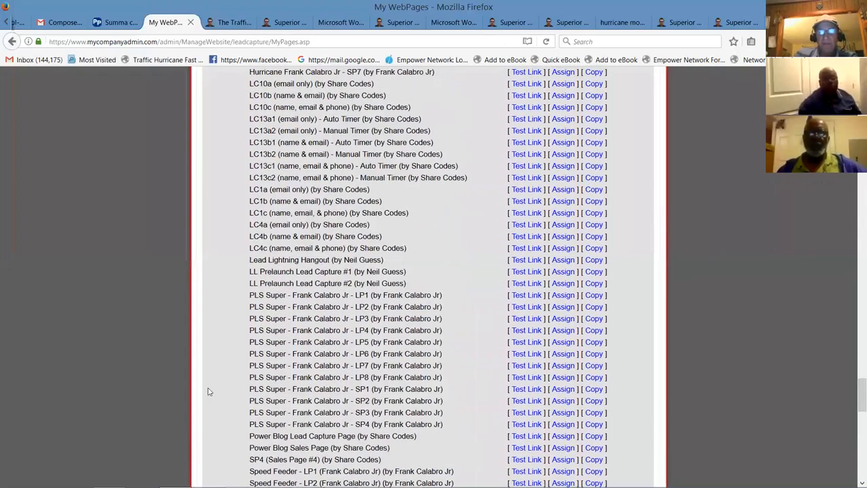
pyautogui.click(536, 307)
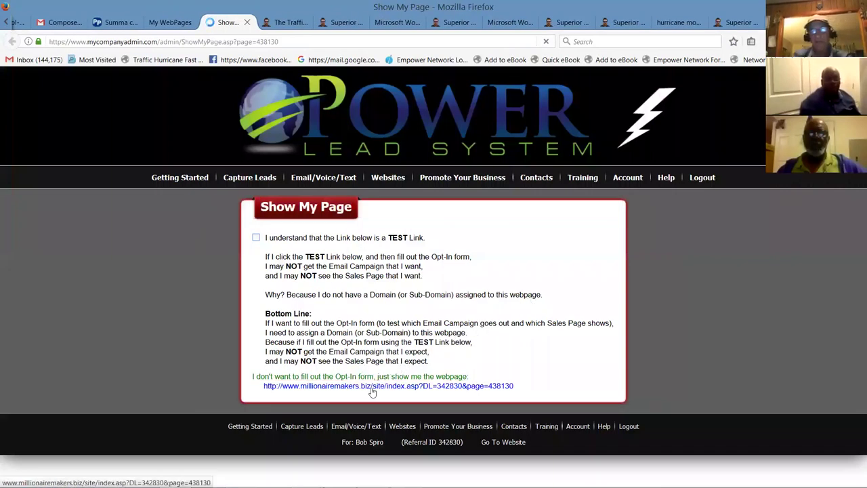
# Step: Show the LP2 landing page on millionairemakers.biz from the Show My Page notice
pyautogui.click(371, 388)
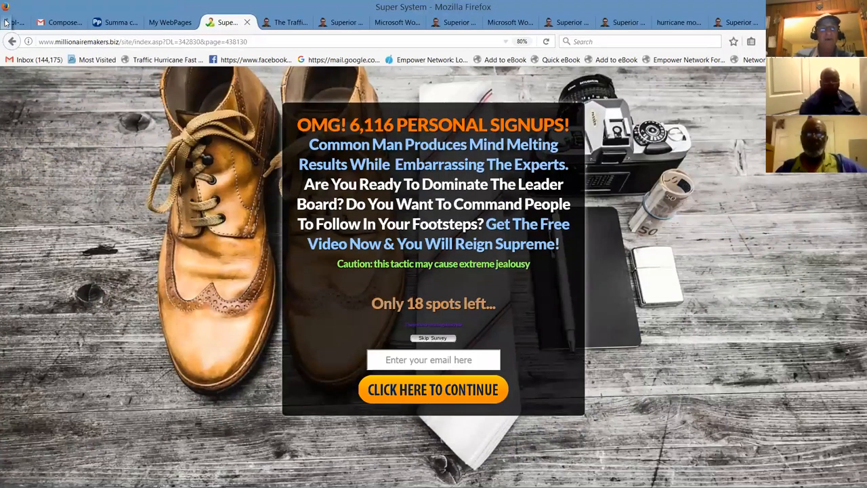
pyautogui.scroll(5, 5, 23)
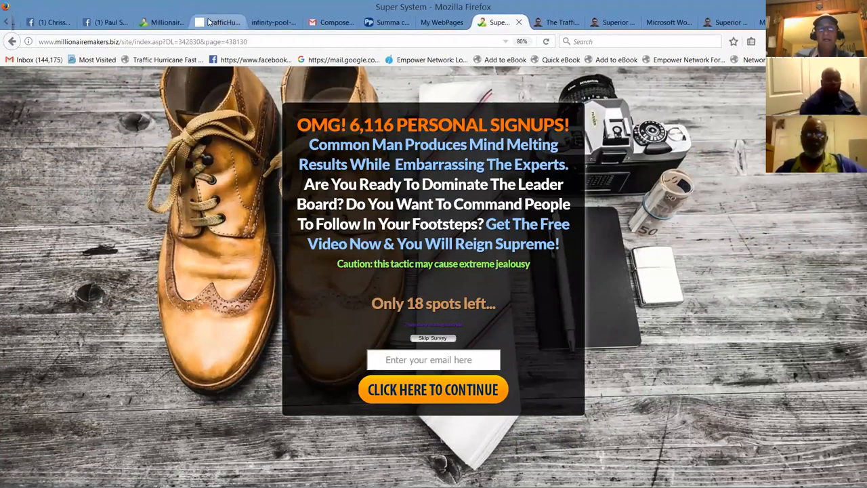
# Step: Switch between the Traffic Hurricane site and the Super System landing page, then bring earlier tabs into view
pyautogui.click(209, 22)
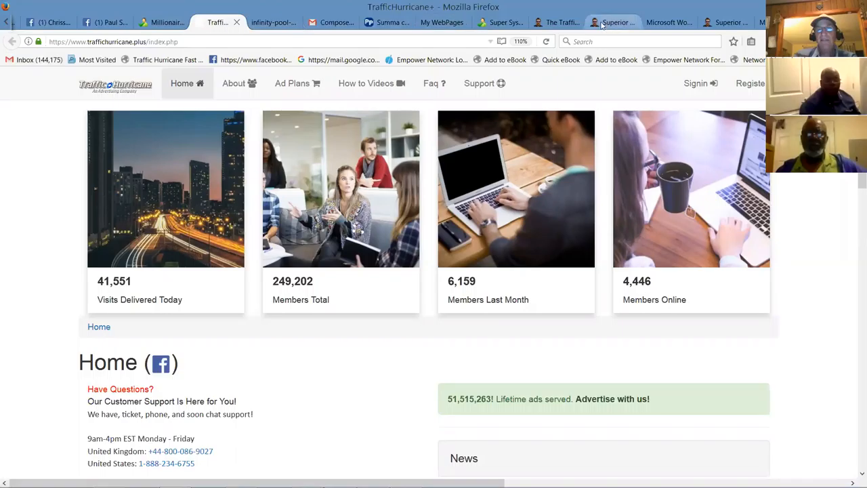
pyautogui.click(503, 25)
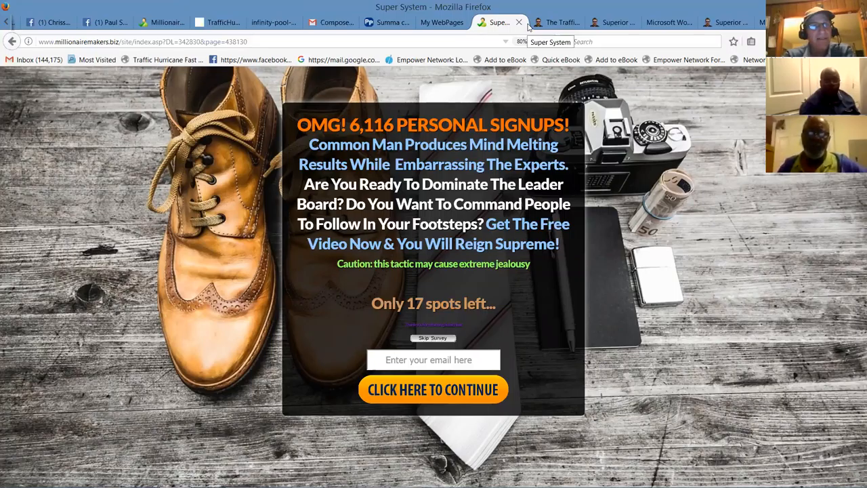
pyautogui.click(4, 23)
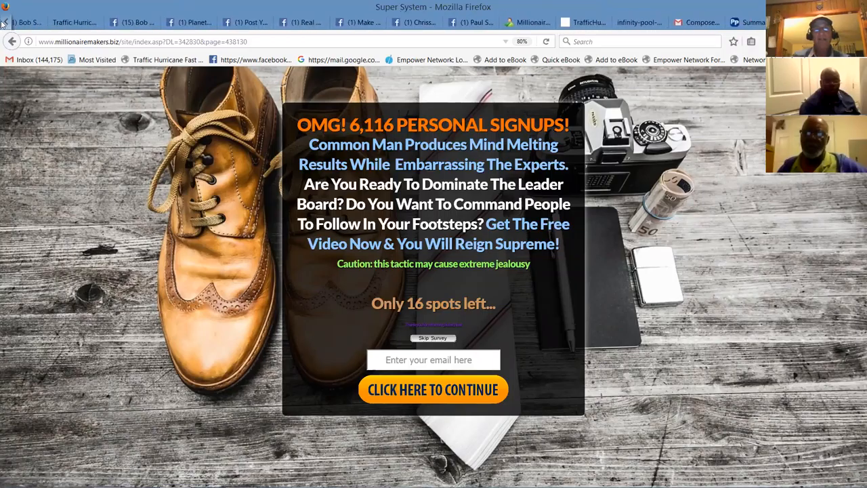
pyautogui.click(3, 23)
pyautogui.click(5, 24)
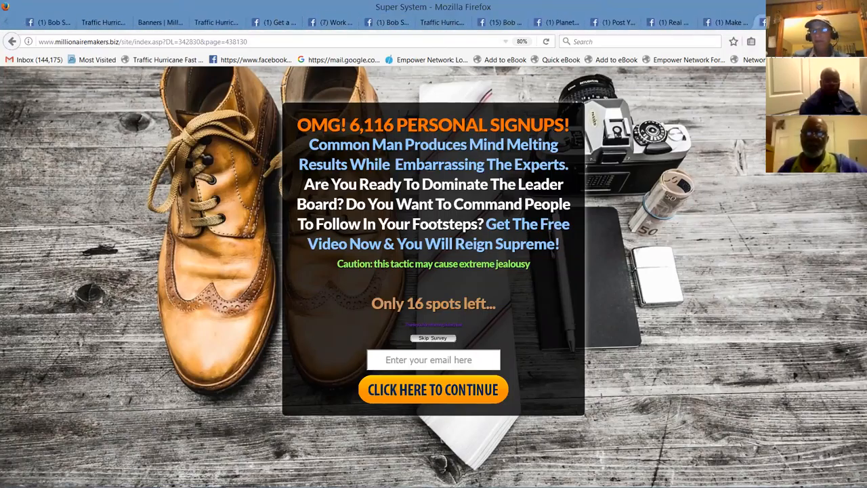
# Step: Reach the protected Facebook Strategies page from the Traffic Hurricane Orientation page and reload it
pyautogui.click(210, 25)
pyautogui.moveTo(351, 300)
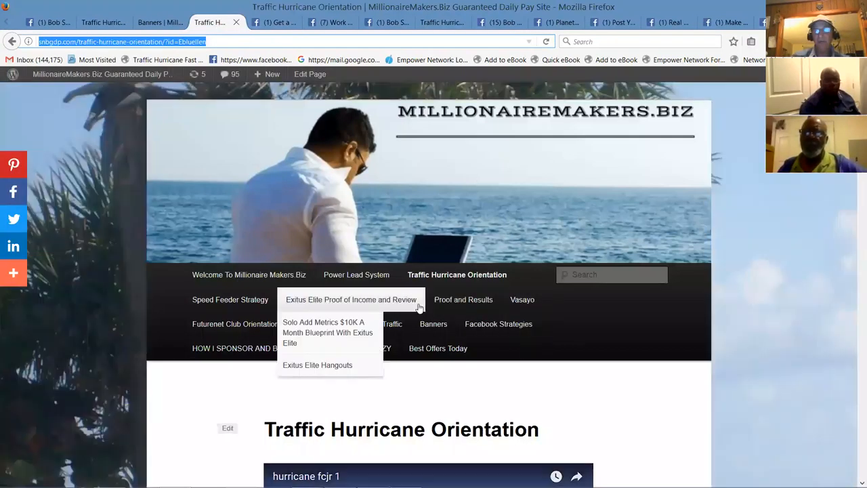
pyautogui.click(497, 325)
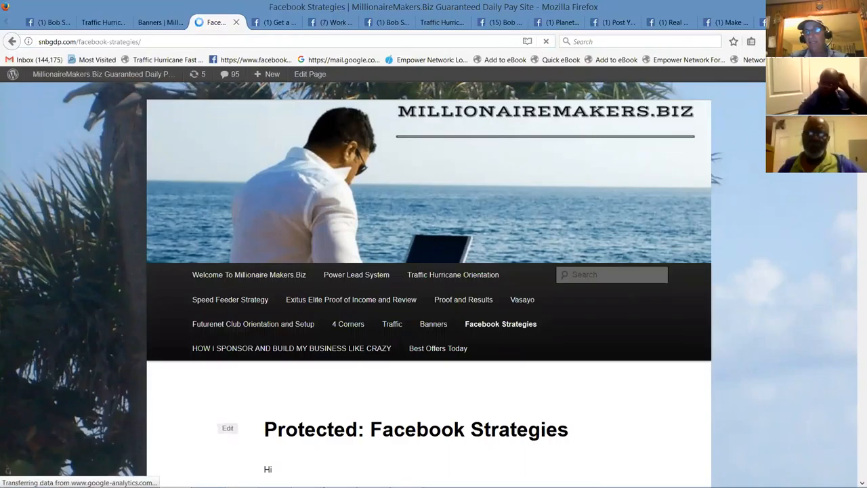
pyautogui.scroll(-10, 428, 285)
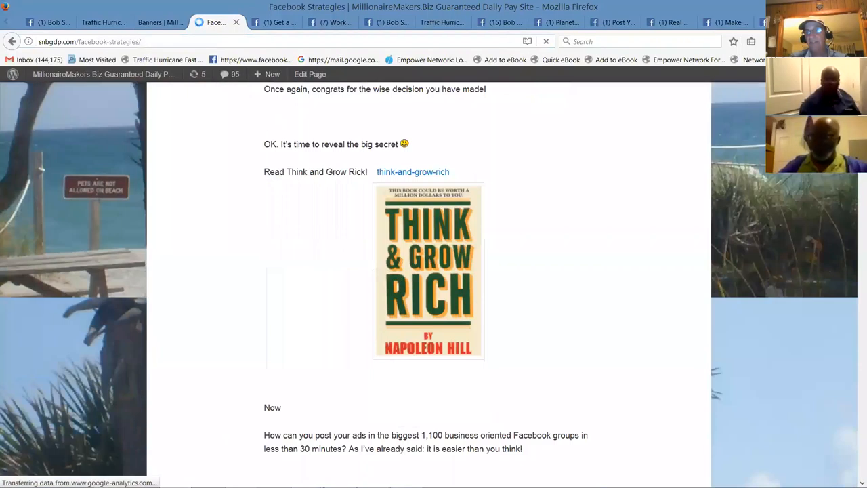
pyautogui.scroll(10, 429, 285)
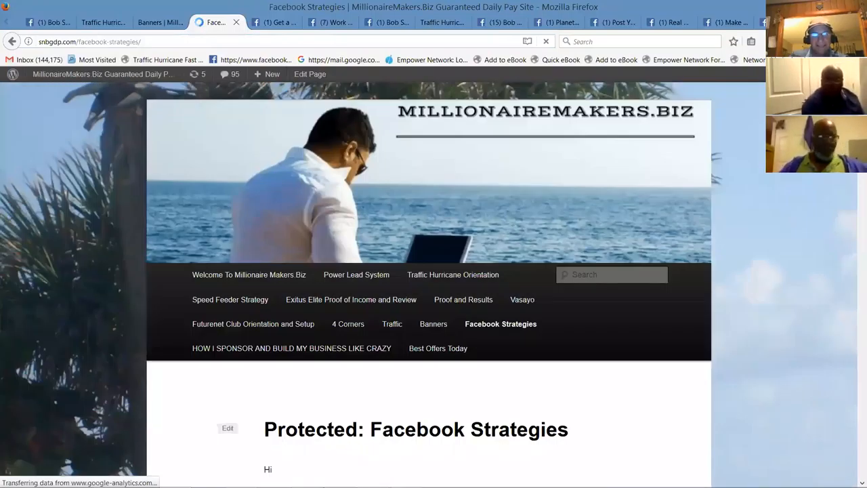
pyautogui.scroll(-5, 429, 285)
pyautogui.scroll(-2, 428, 285)
pyautogui.scroll(-3, 429, 284)
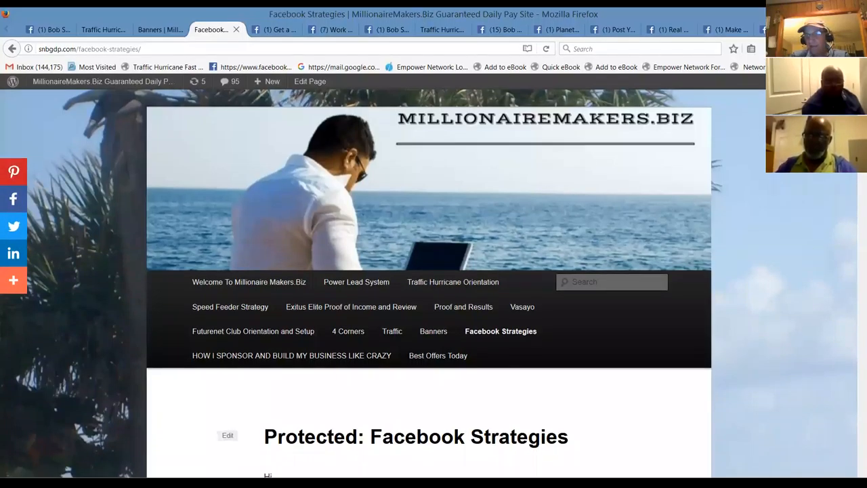
pyautogui.scroll(-2, 428, 285)
pyautogui.scroll(-2, 428, 285)
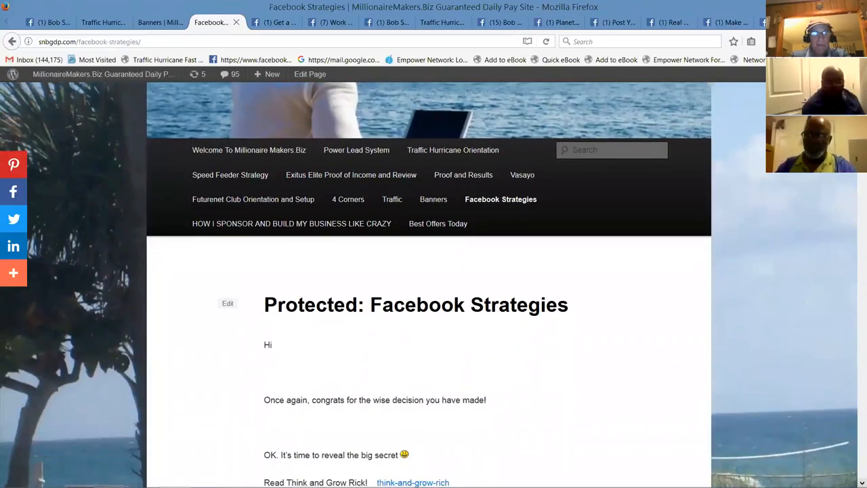
pyautogui.scroll(-2, 428, 285)
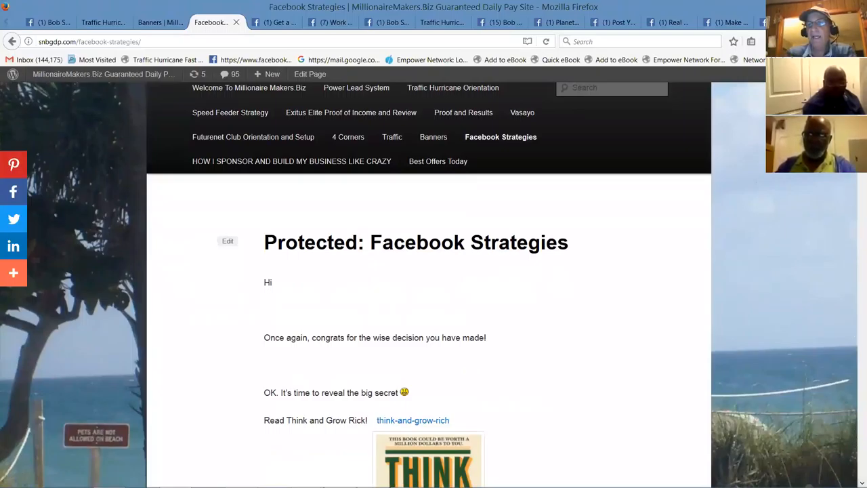
pyautogui.scroll(5, 428, 285)
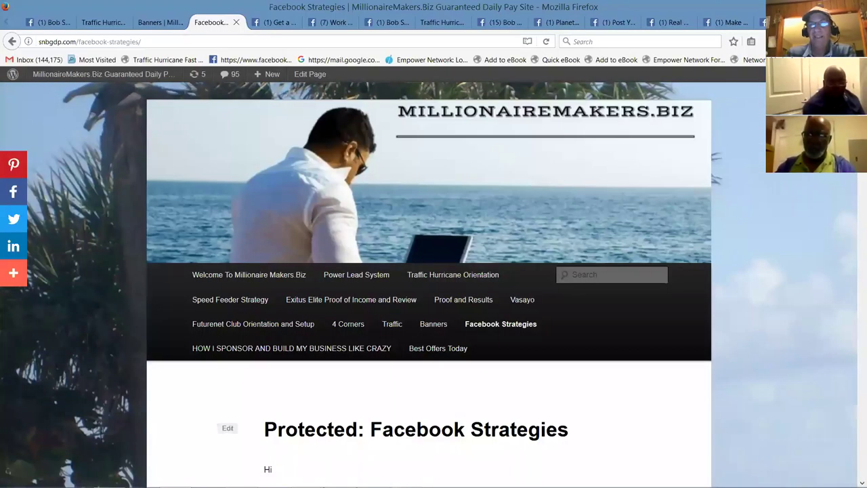
pyautogui.click(474, 326)
pyautogui.scroll(-10, 429, 284)
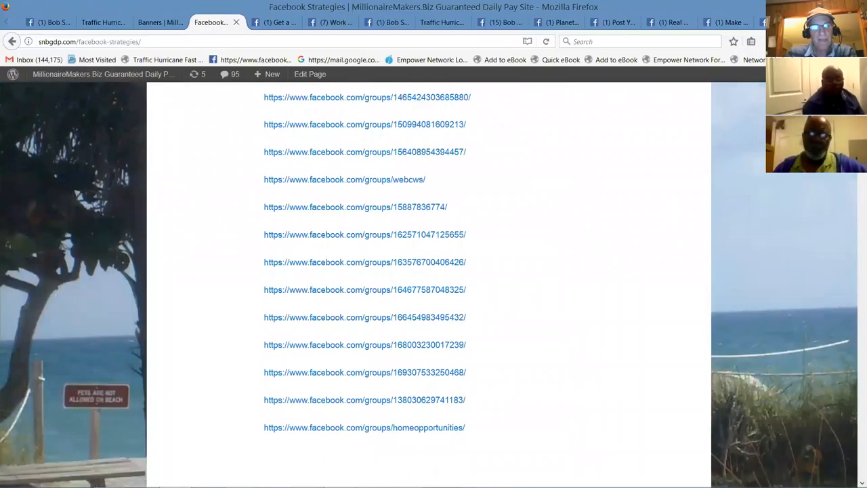
pyautogui.scroll(5, 429, 284)
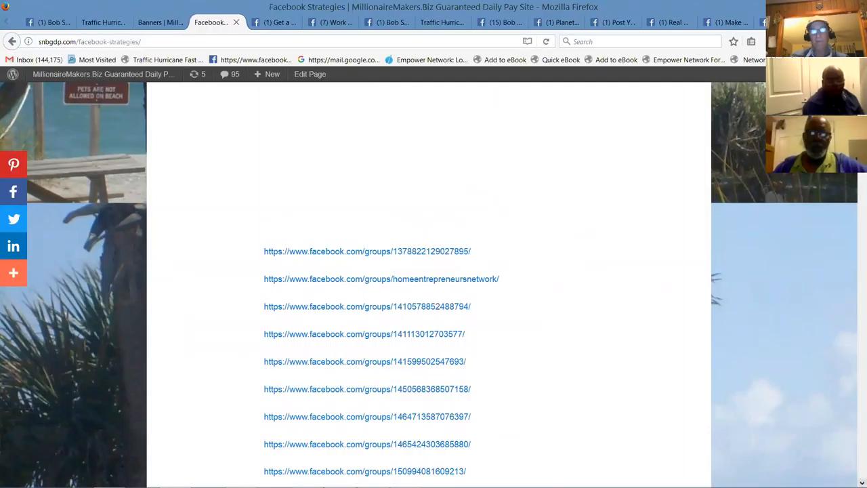
pyautogui.scroll(-3, 226, 187)
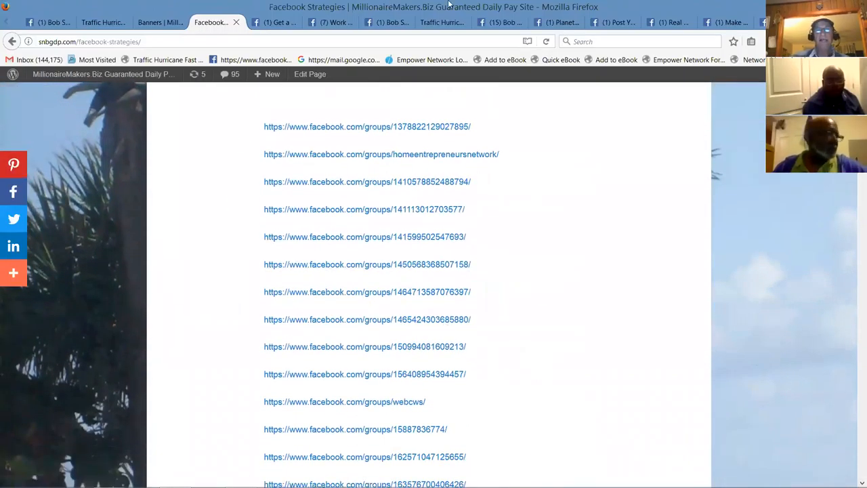
# Step: Launch the first three Facebook group links in new tabs
pyautogui.rightClick(373, 131)
pyautogui.click(381, 134)
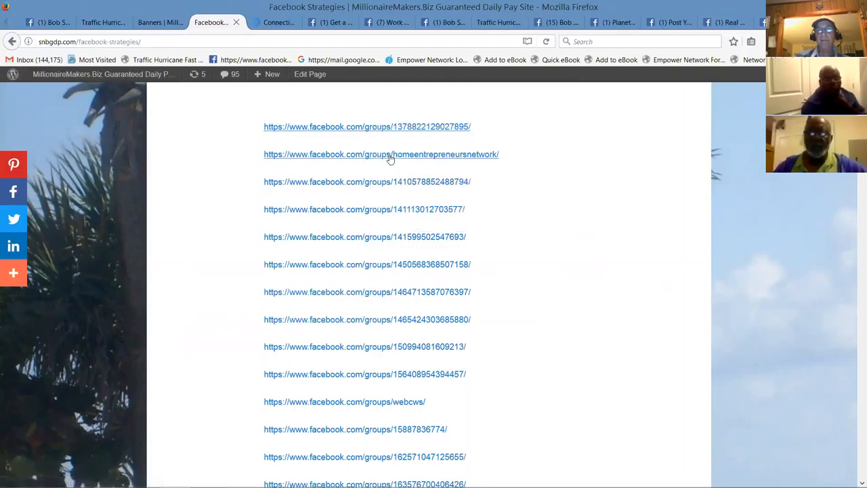
pyautogui.rightClick(390, 155)
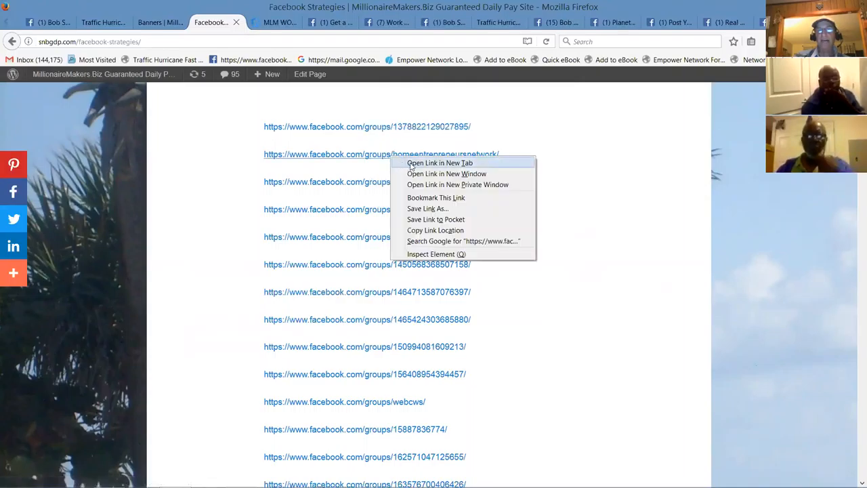
pyautogui.click(411, 165)
pyautogui.rightClick(414, 185)
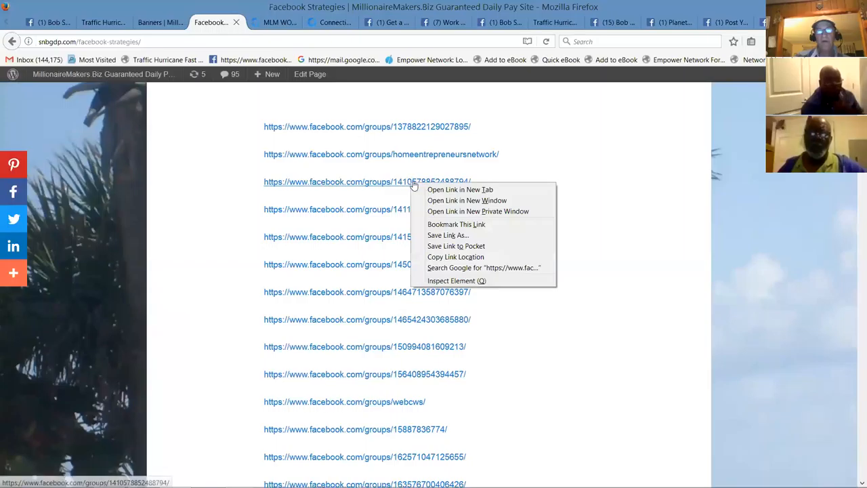
pyautogui.click(452, 191)
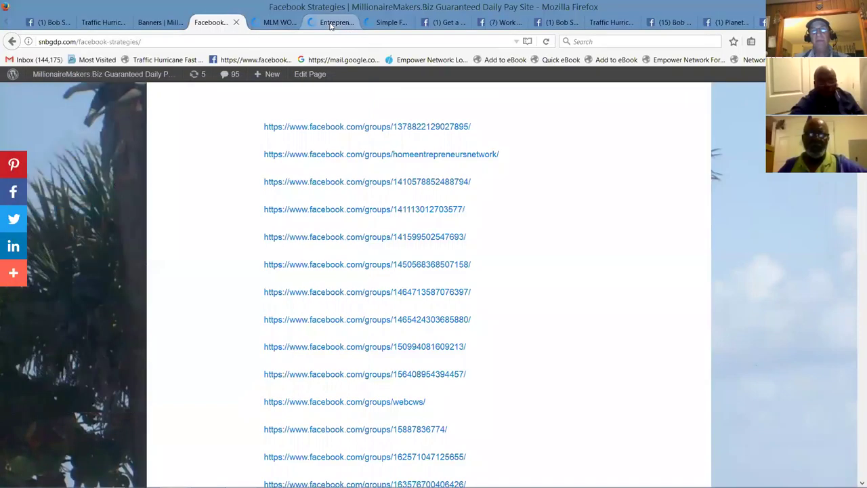
# Step: View the Entrepreneurs Network and MLM WORLD groups, then the Traffic Hurricane orientation page
pyautogui.click(330, 25)
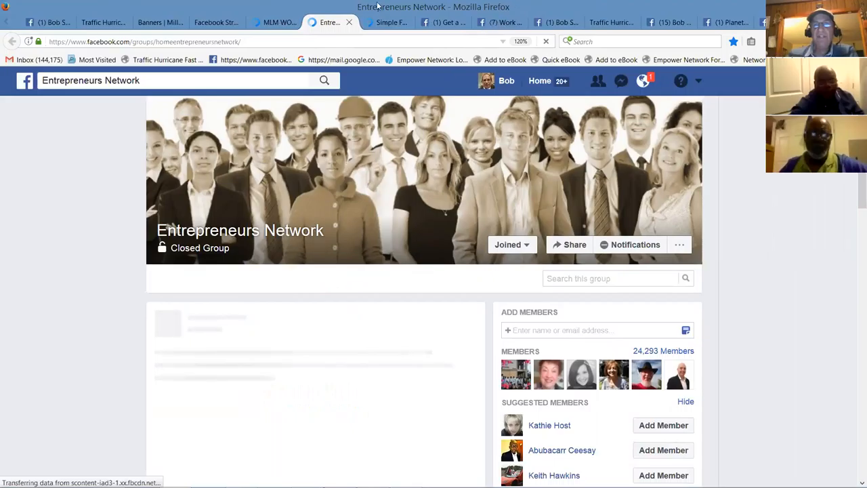
pyautogui.hotkey('ctrl', 'pageup')
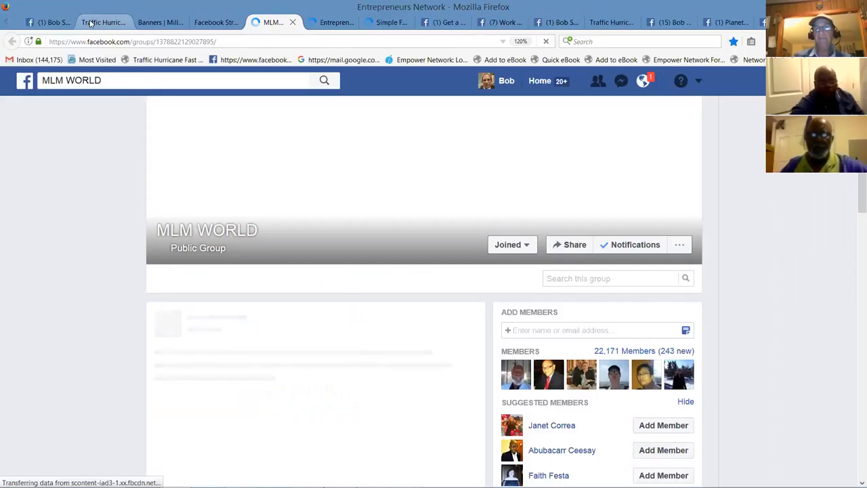
pyautogui.click(612, 26)
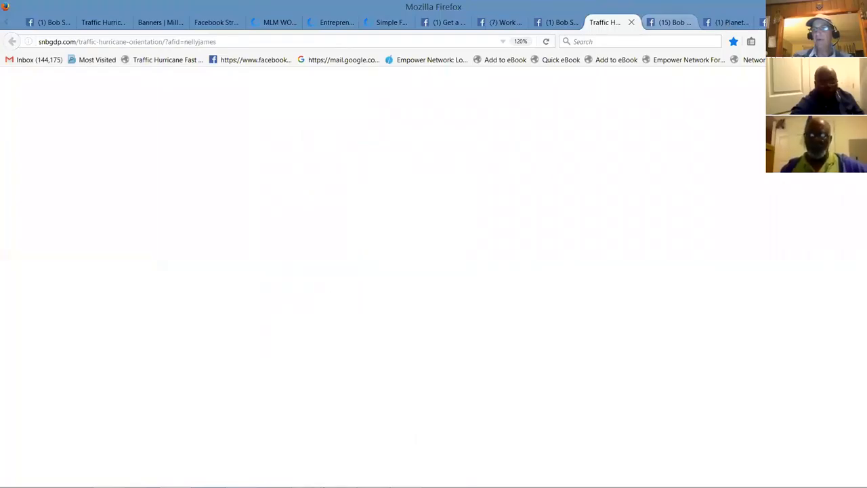
# Step: Show the Planet Millionaire Success Group from its top with notifications closed
pyautogui.click(728, 22)
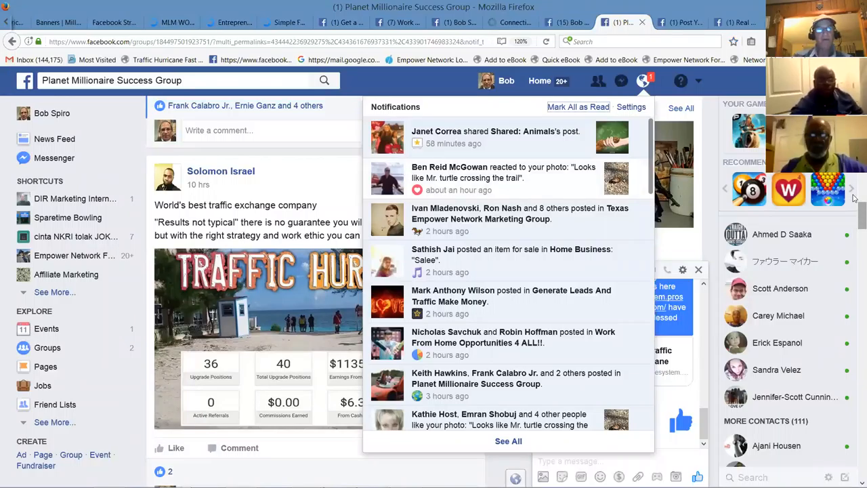
pyautogui.scroll(5, 854, 198)
pyautogui.scroll(-5, 315, 291)
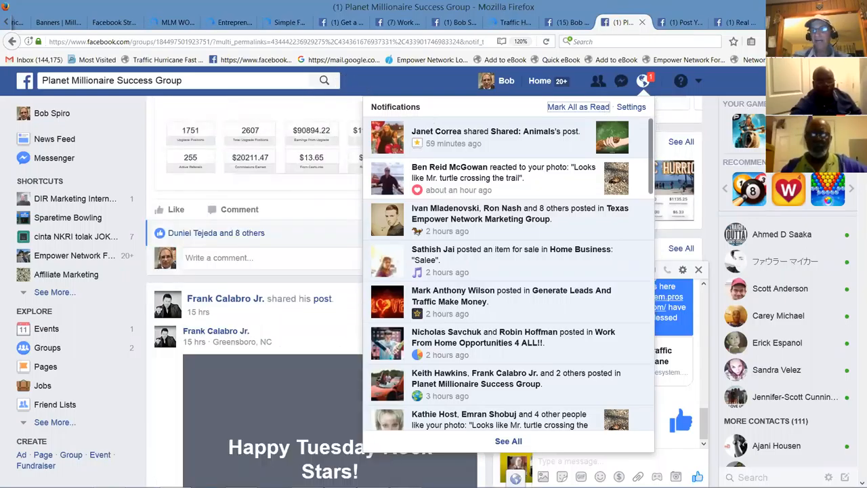
pyautogui.press('Escape')
pyautogui.press('Home')
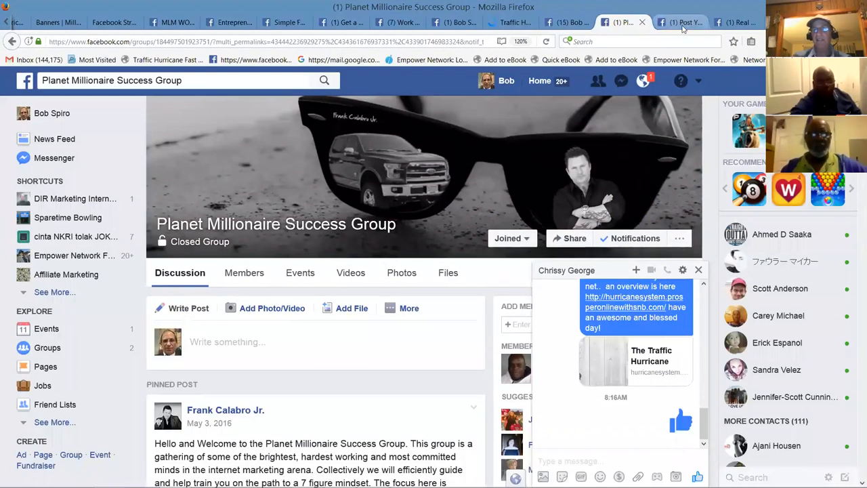
# Step: Paste the zerotoamilliondollars swipe copy into the Post Your Home Business Ads Here composer, then view the Make Money Online group
pyautogui.click(682, 24)
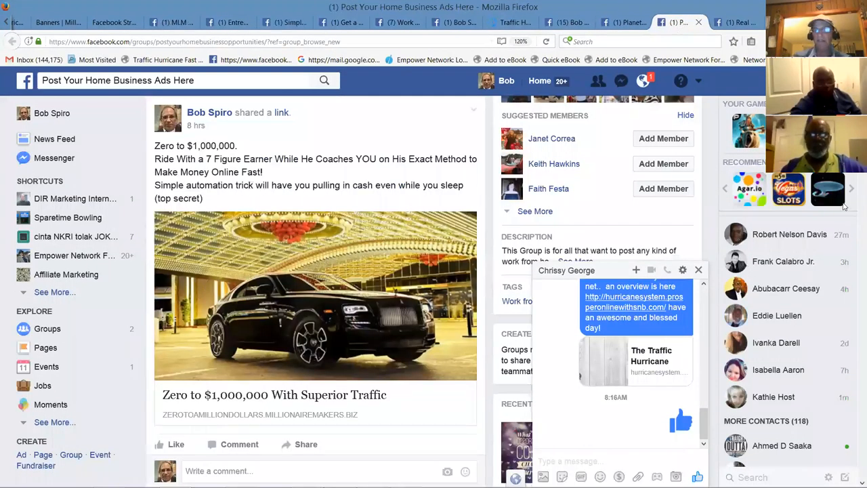
pyautogui.press('Home')
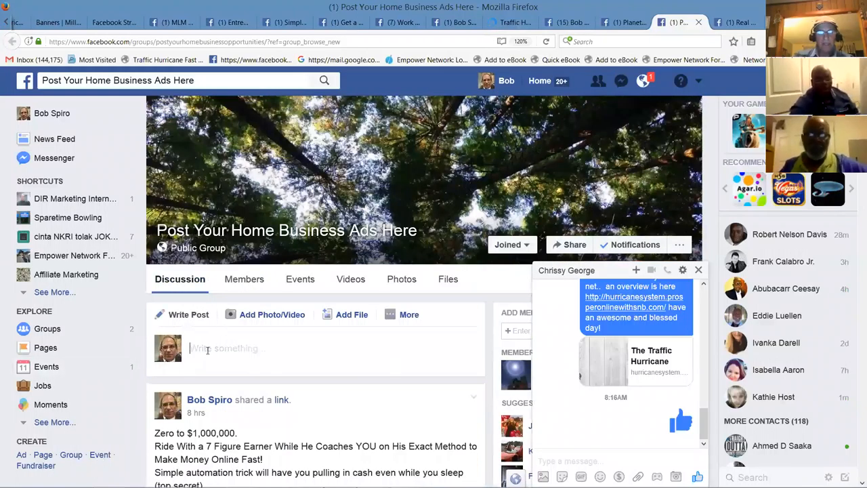
pyautogui.click(208, 349)
pyautogui.hotkey('ctrl', 'v')
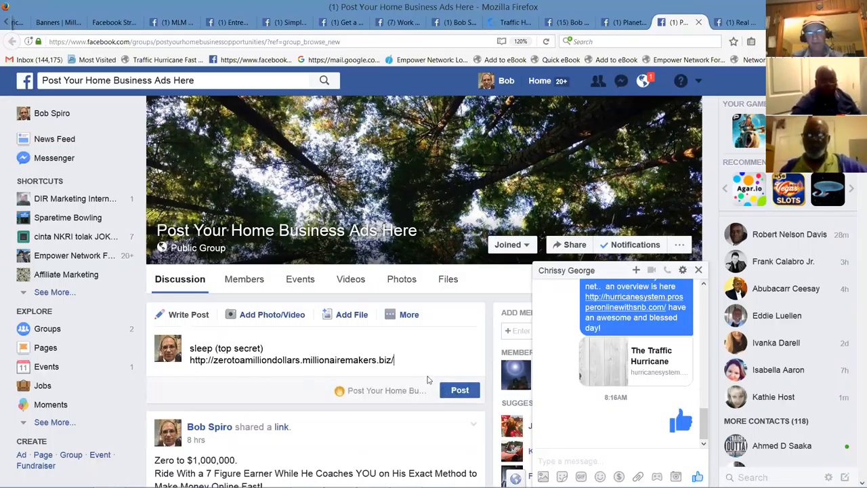
pyautogui.scroll(-5, 428, 380)
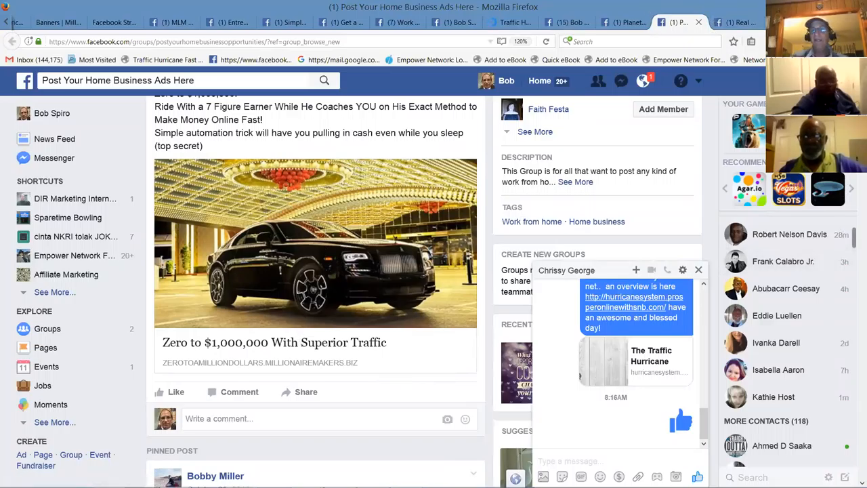
pyautogui.click(737, 22)
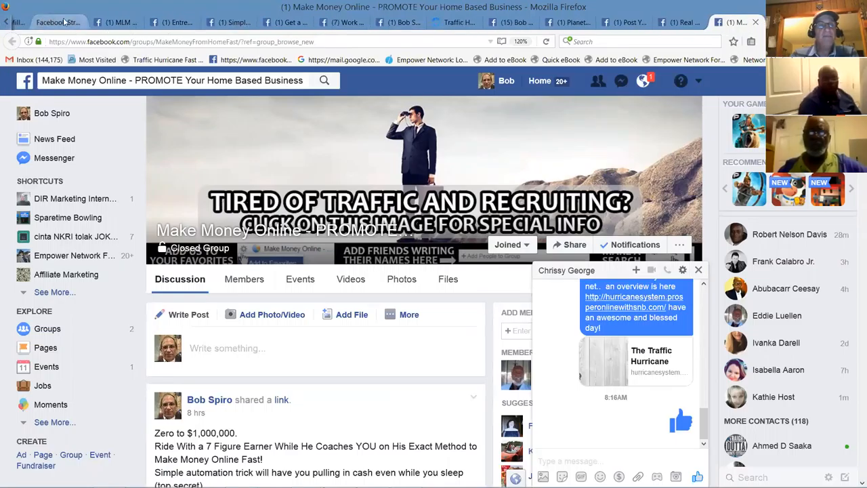
# Step: Open the fifth Facebook group link from the Facebook Strategies list, view it, and return to the list
pyautogui.click(67, 23)
pyautogui.rightClick(316, 238)
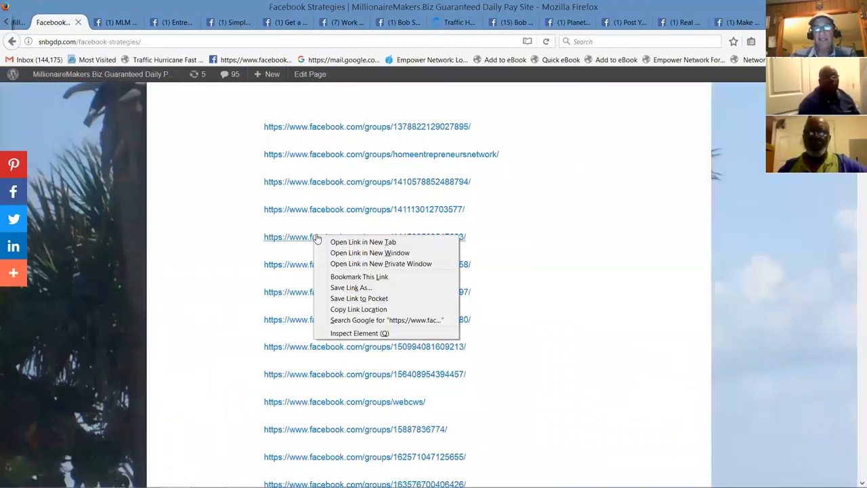
pyautogui.click(332, 241)
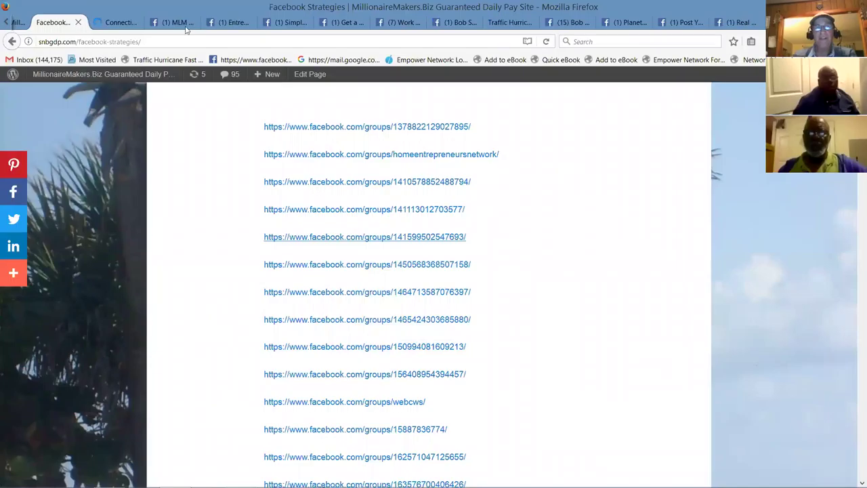
pyautogui.click(115, 23)
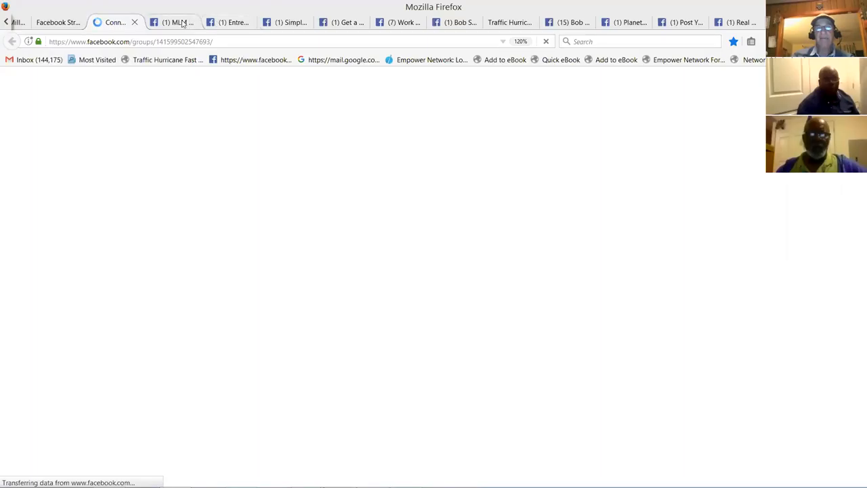
pyautogui.click(57, 25)
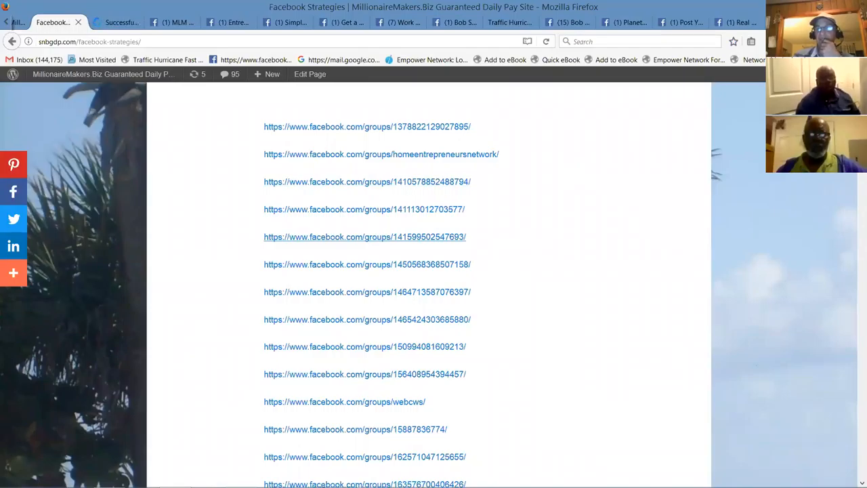
pyautogui.scroll(-10, 366, 237)
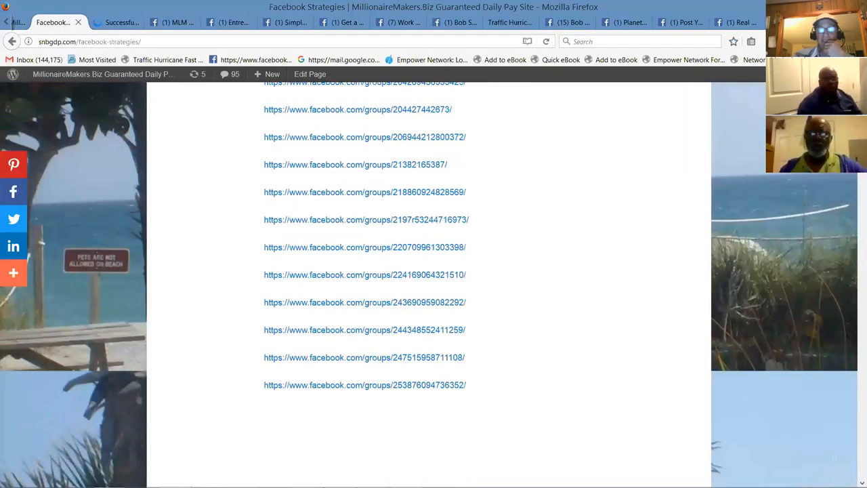
pyautogui.scroll(-10, 366, 236)
pyautogui.scroll(-10, 365, 237)
pyautogui.scroll(-10, 427, 271)
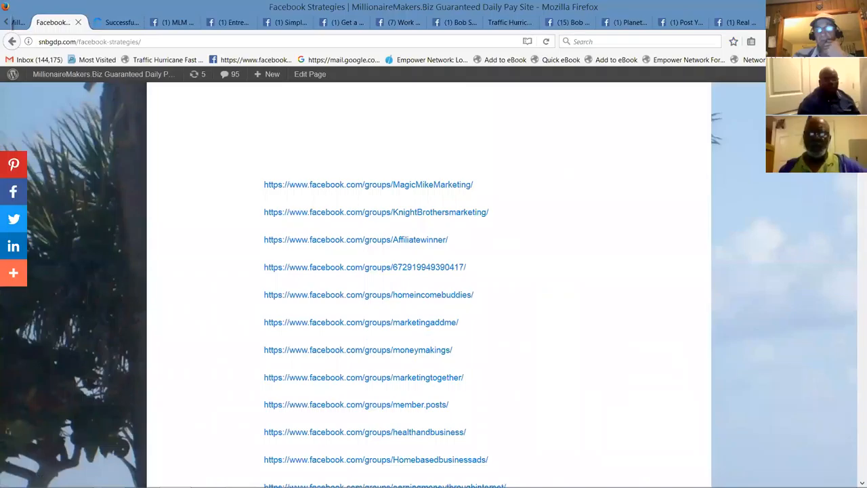
pyautogui.scroll(-5, 427, 271)
pyautogui.scroll(10, 426, 284)
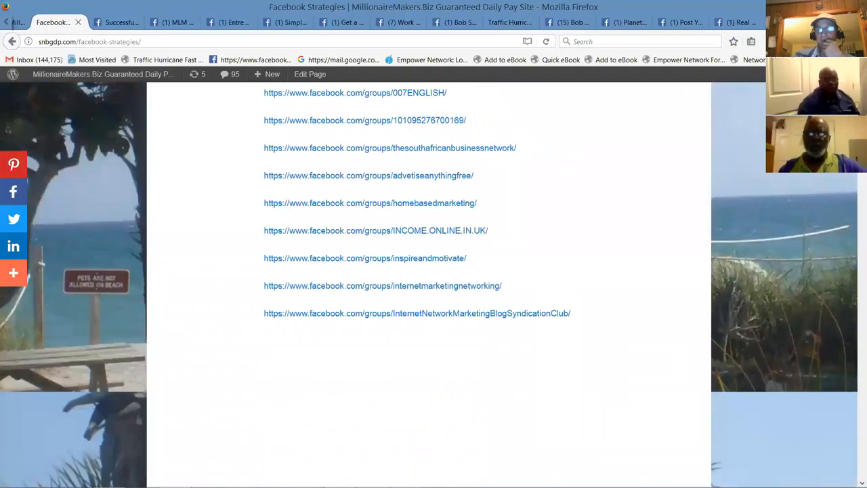
pyautogui.scroll(5, 427, 284)
pyautogui.scroll(10, 426, 285)
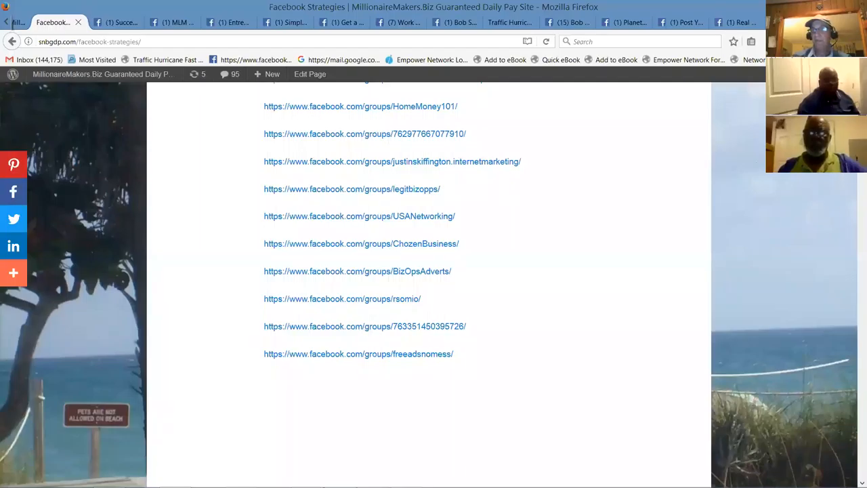
pyautogui.scroll(5, 429, 285)
pyautogui.scroll(8, 428, 285)
pyautogui.scroll(6, 428, 285)
pyautogui.scroll(3, 429, 284)
pyautogui.scroll(2, 754, 132)
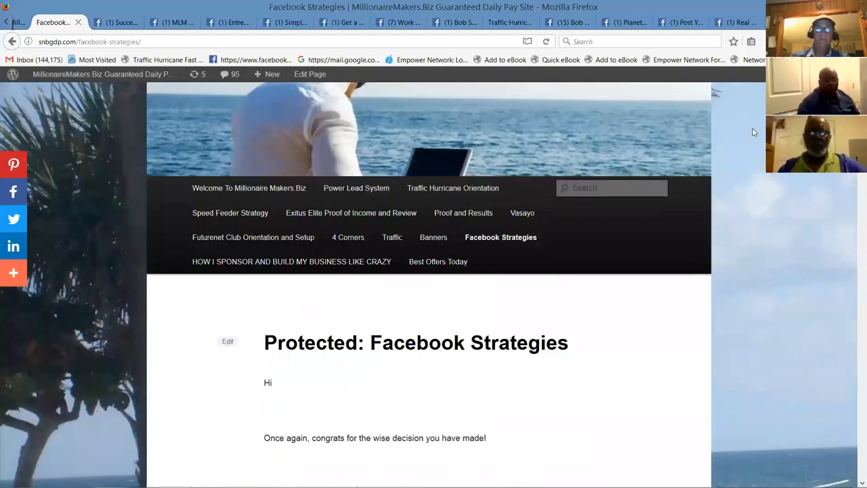
# Step: Abandon a site search and go to the Welcome To Millionaire Makers.Biz home page
pyautogui.click(600, 189)
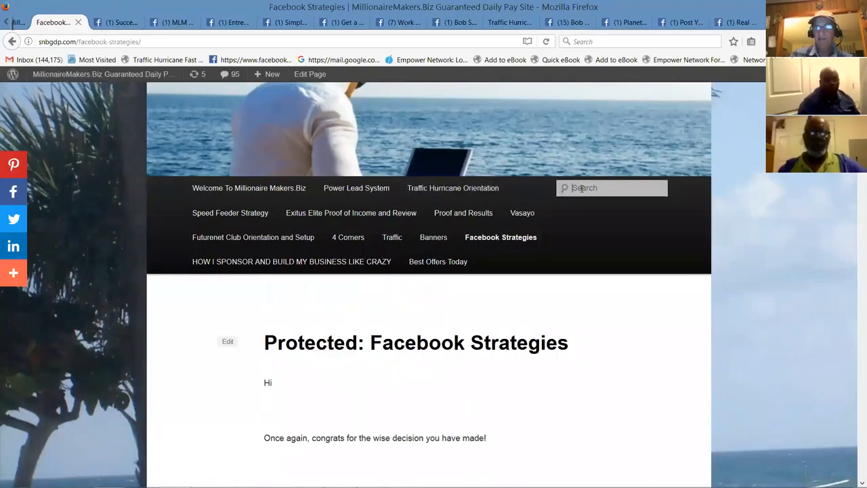
pyautogui.click(581, 188)
pyautogui.write('spread')
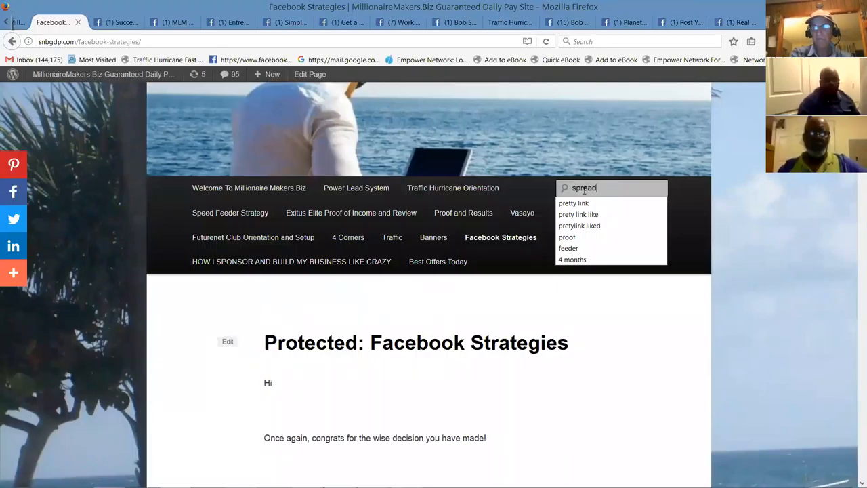
pyautogui.click(739, 134)
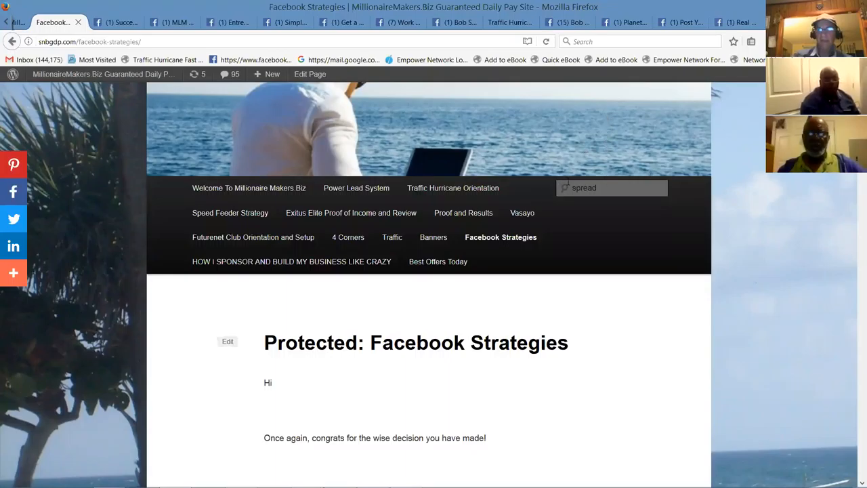
pyautogui.click(566, 190)
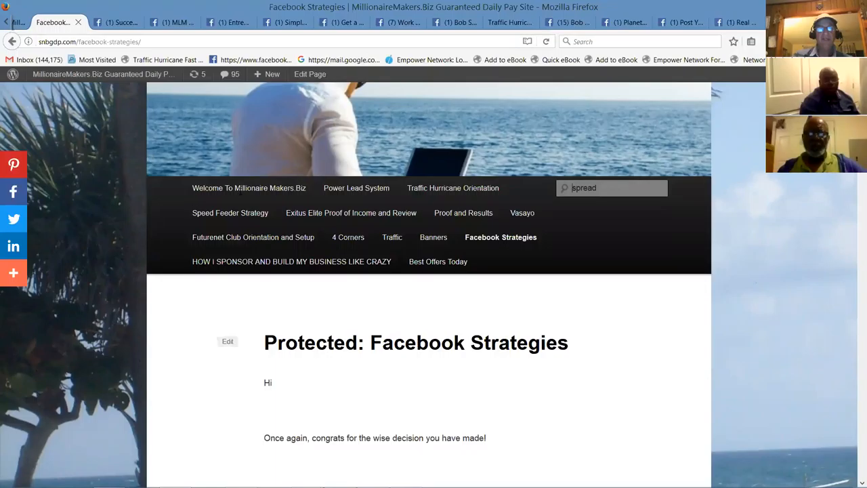
pyautogui.click(242, 191)
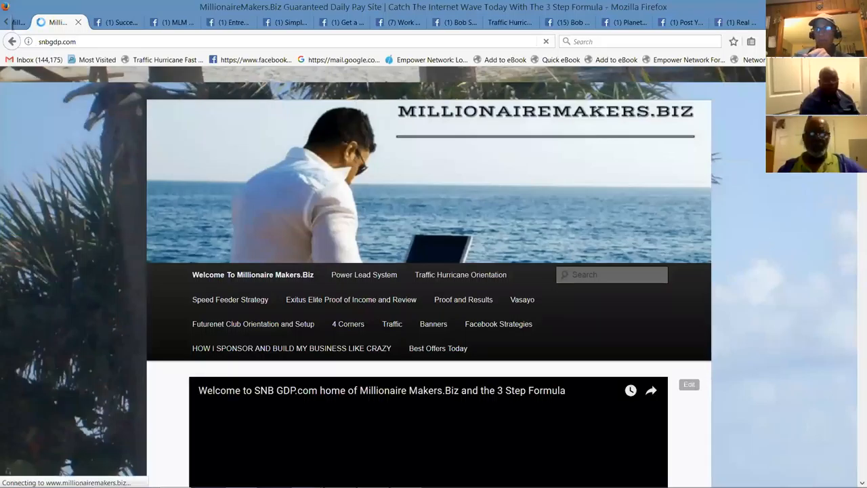
pyautogui.scroll(-1, 434, 271)
pyautogui.scroll(-2, 433, 271)
pyautogui.scroll(-2, 434, 270)
pyautogui.scroll(-4, 855, 184)
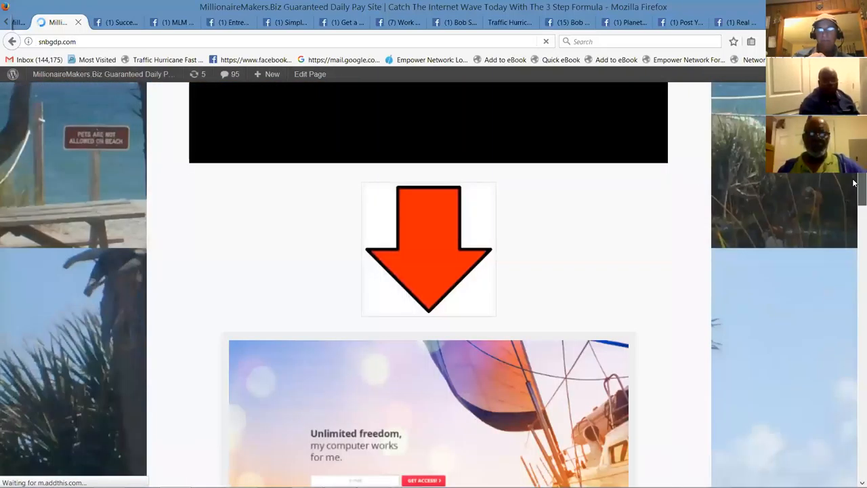
pyautogui.scroll(-4, 854, 224)
pyautogui.scroll(-4, 855, 258)
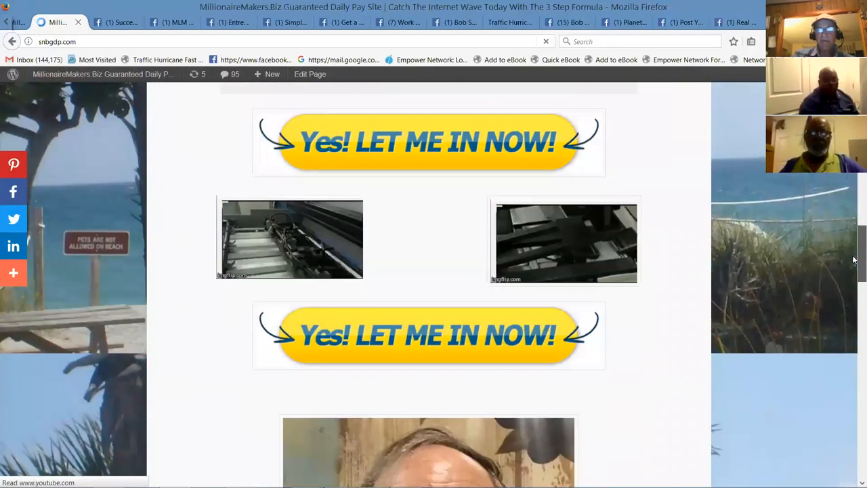
pyautogui.scroll(-5, 855, 298)
pyautogui.moveTo(855, 304); pyautogui.dragTo(855, 400)
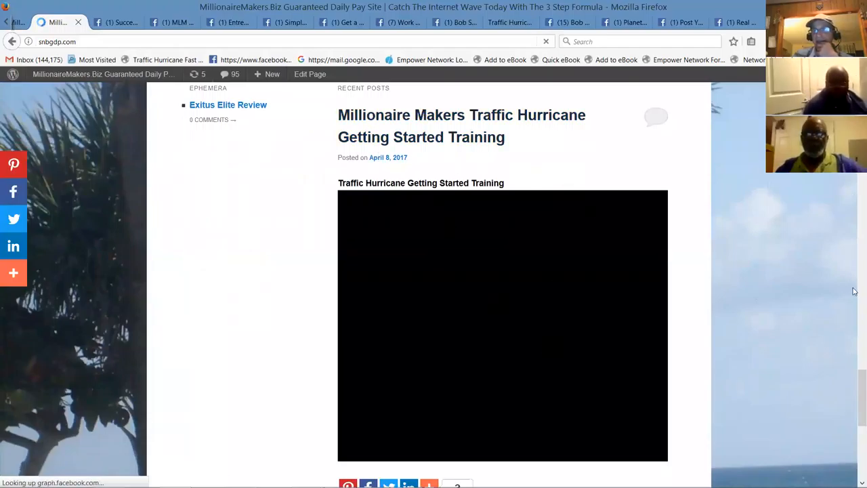
pyautogui.moveTo(855, 412); pyautogui.dragTo(854, 417)
pyautogui.scroll(-5, 381, 406)
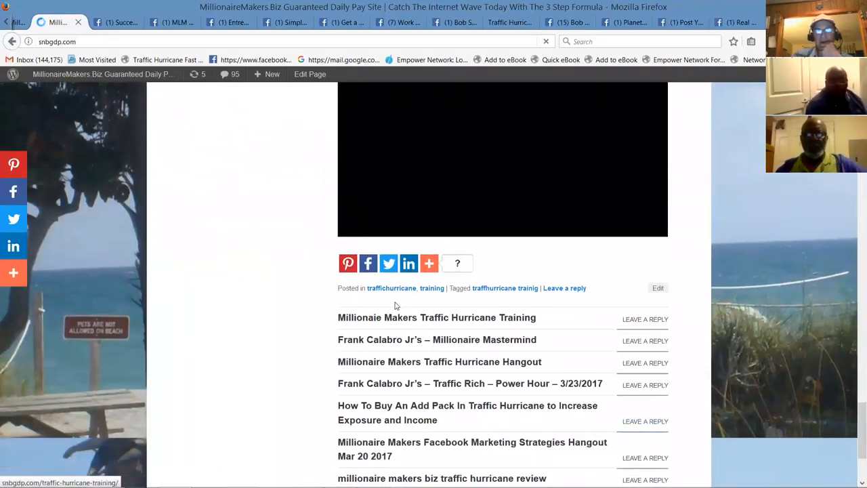
# Step: Open the Frank Calabro Jr's – Millionaire Mastermind post from the home page's Recent Posts
pyautogui.click(465, 344)
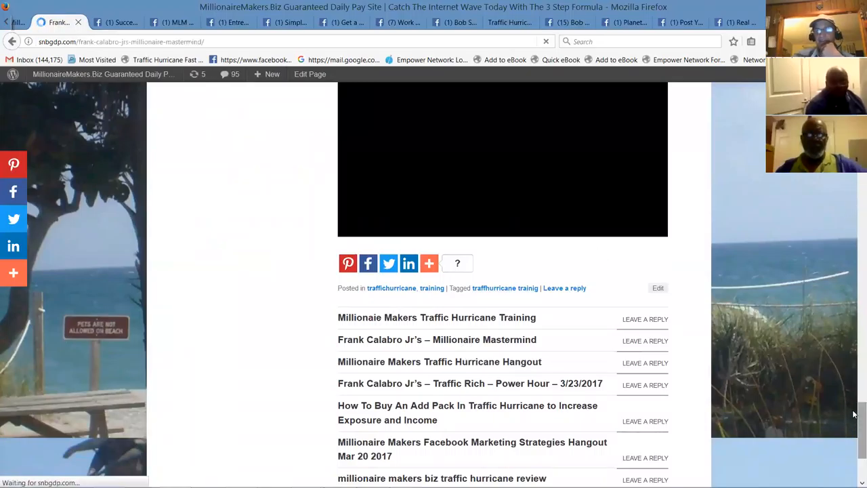
pyautogui.moveTo(854, 414); pyautogui.dragTo(854, 184)
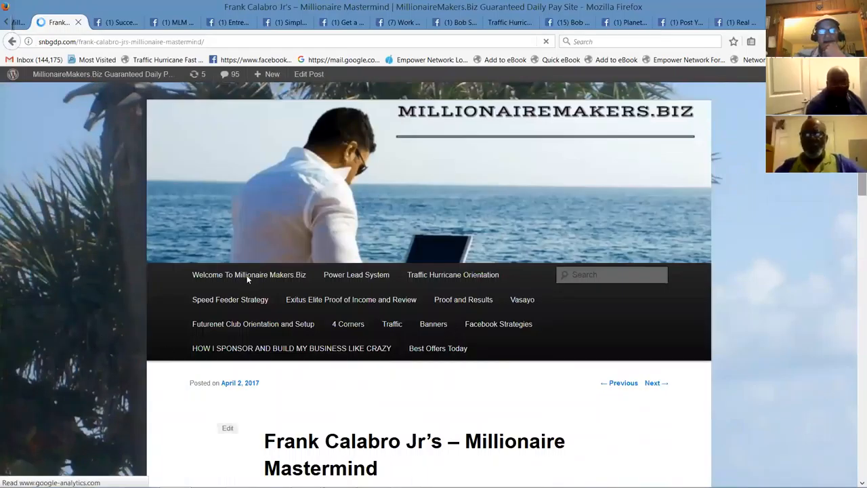
pyautogui.scroll(-3, 251, 169)
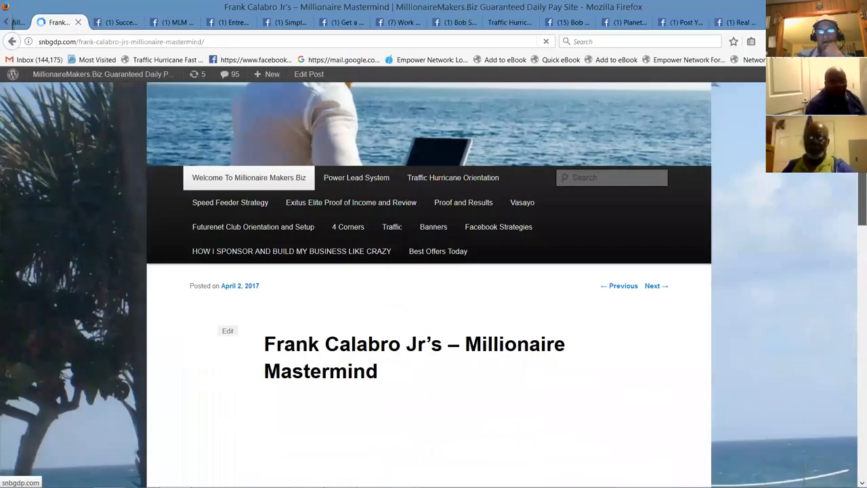
pyautogui.scroll(-1, 248, 166)
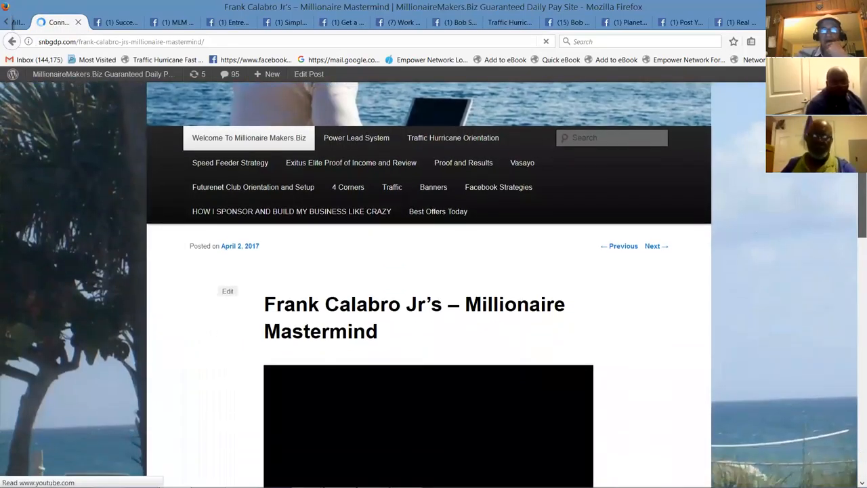
pyautogui.click(249, 137)
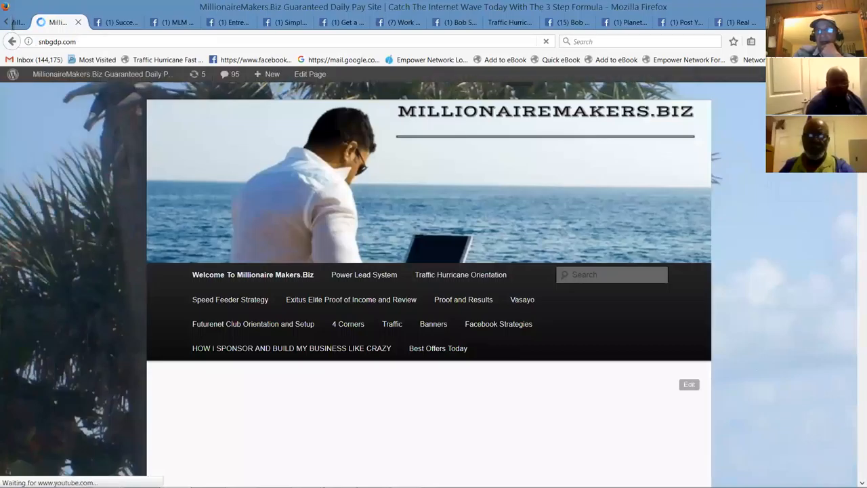
pyautogui.scroll(-1, 433, 271)
pyautogui.scroll(-2, 433, 284)
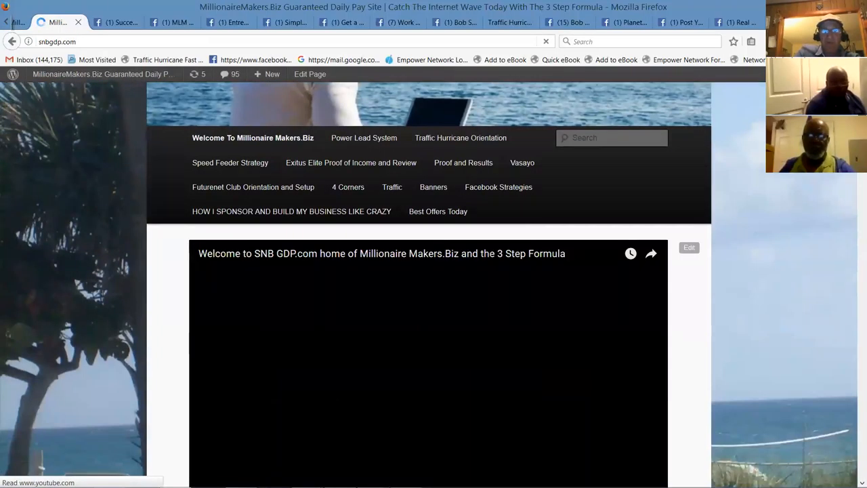
pyautogui.scroll(-2, 854, 235)
pyautogui.scroll(-4, 855, 235)
pyautogui.scroll(-5, 855, 271)
pyautogui.scroll(-3, 853, 342)
pyautogui.scroll(-5, 853, 342)
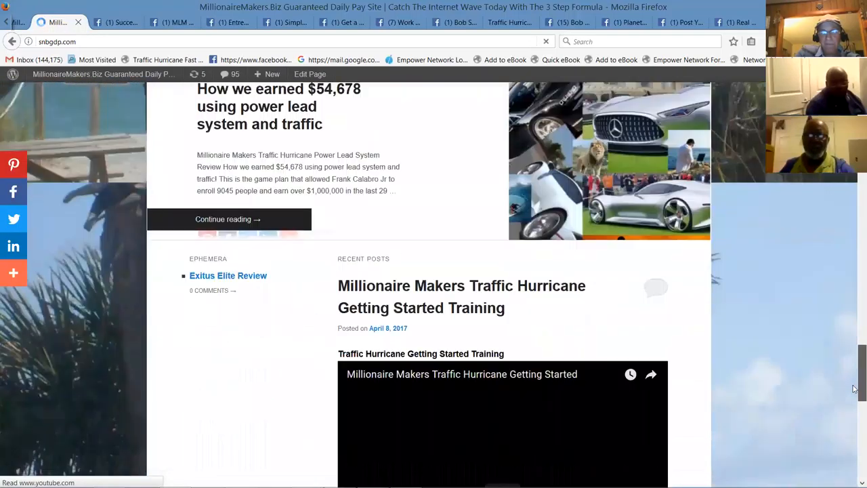
pyautogui.scroll(-2, 854, 393)
pyautogui.scroll(-3, 853, 434)
pyautogui.scroll(-2, 854, 453)
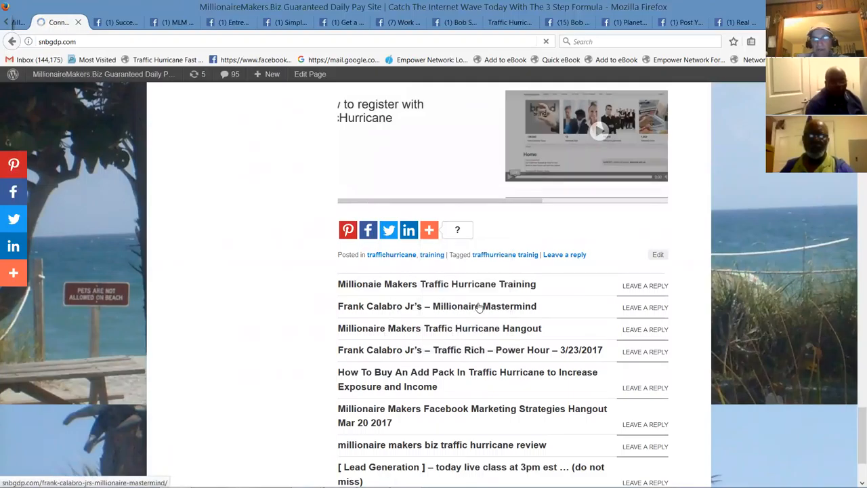
pyautogui.click(479, 308)
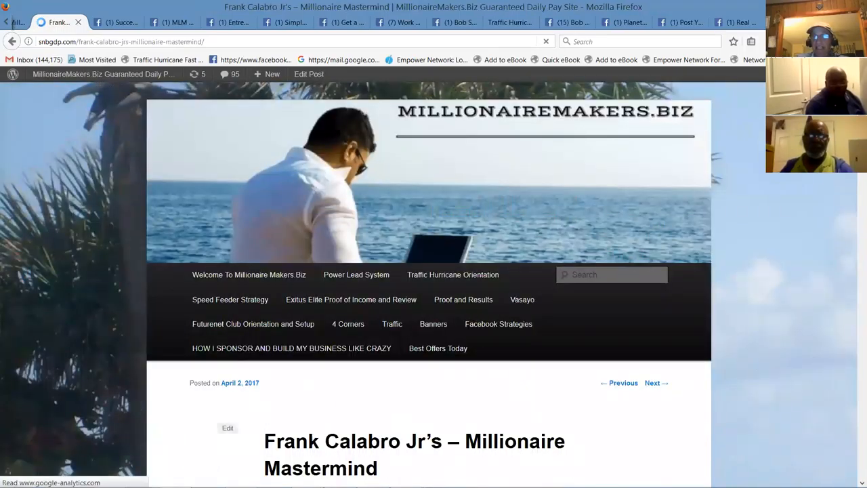
pyautogui.scroll(-1, 855, 176)
pyautogui.scroll(-2, 854, 176)
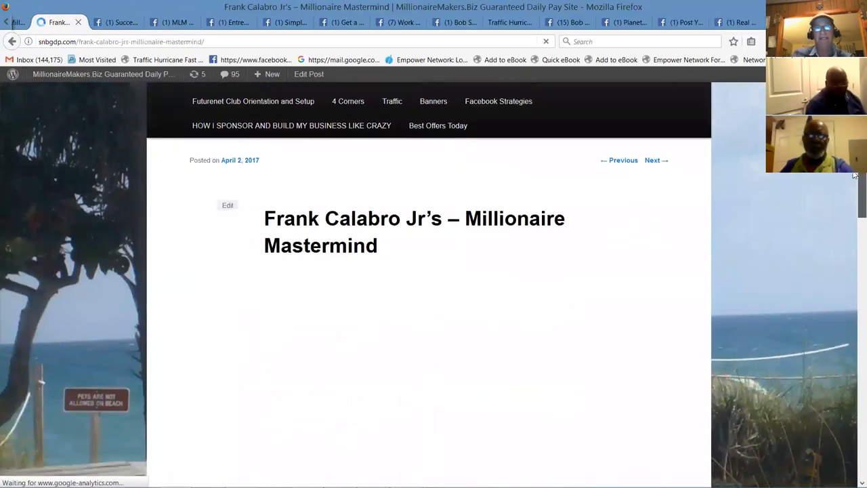
pyautogui.scroll(-2, 855, 175)
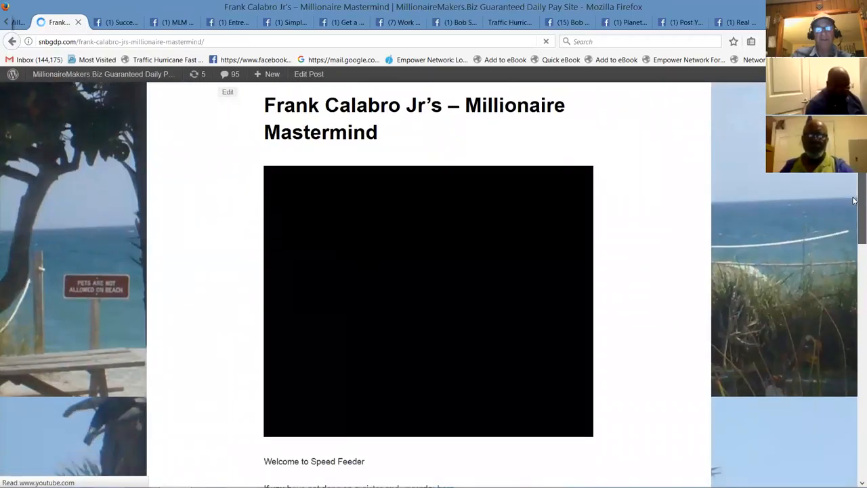
pyautogui.scroll(1, 854, 199)
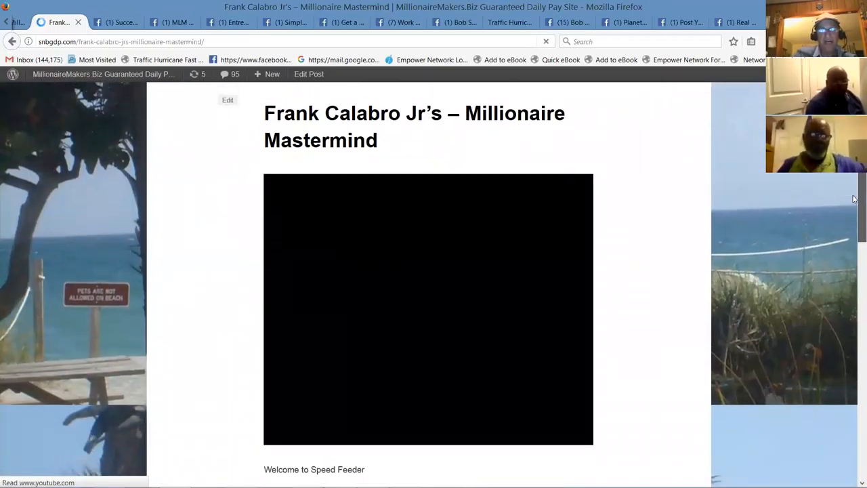